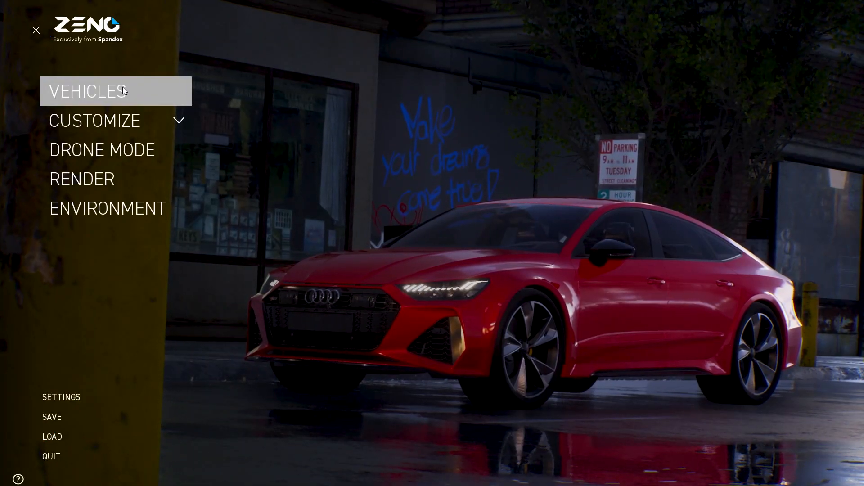
Step: Filter the vehicle library by the manufacturer Mercedes Benz and load the C63 AMG Coupe 2017
{"action": "left_click", "coordinate": [123, 90]}
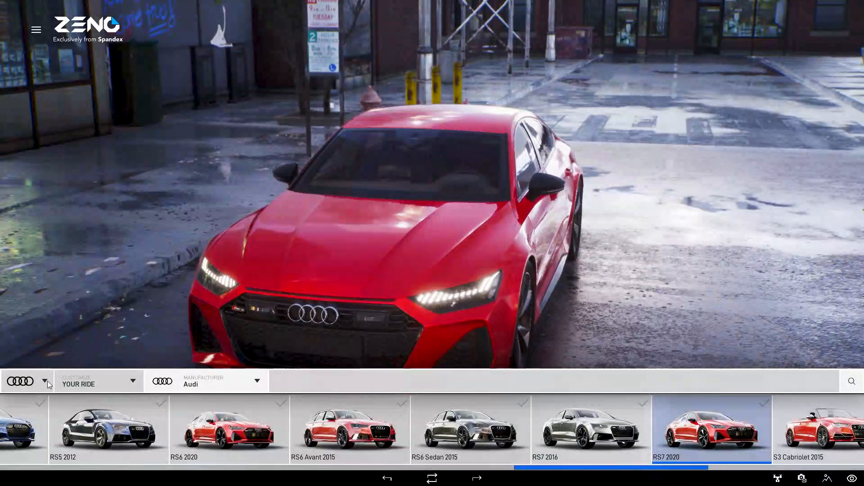
{"action": "left_click", "coordinate": [45, 382]}
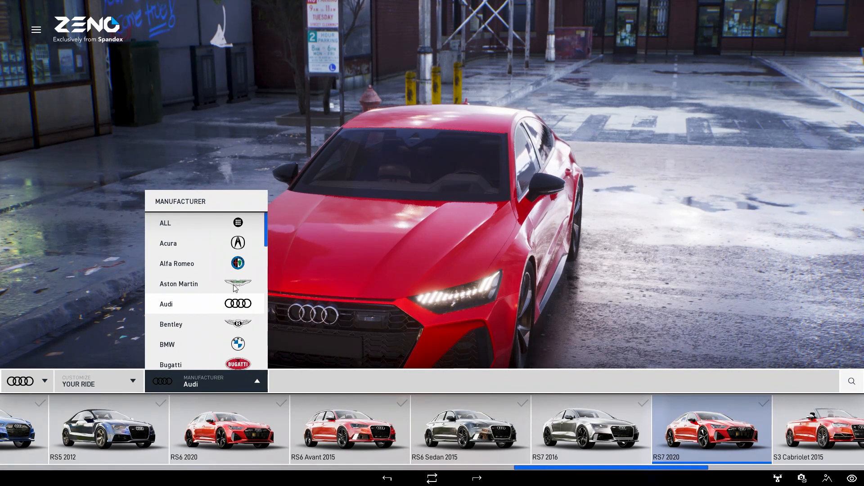
{"action": "scroll", "coordinate": [237, 287], "scroll_direction": "down", "scroll_amount": 2}
{"action": "scroll", "coordinate": [235, 289], "scroll_direction": "down", "scroll_amount": 3}
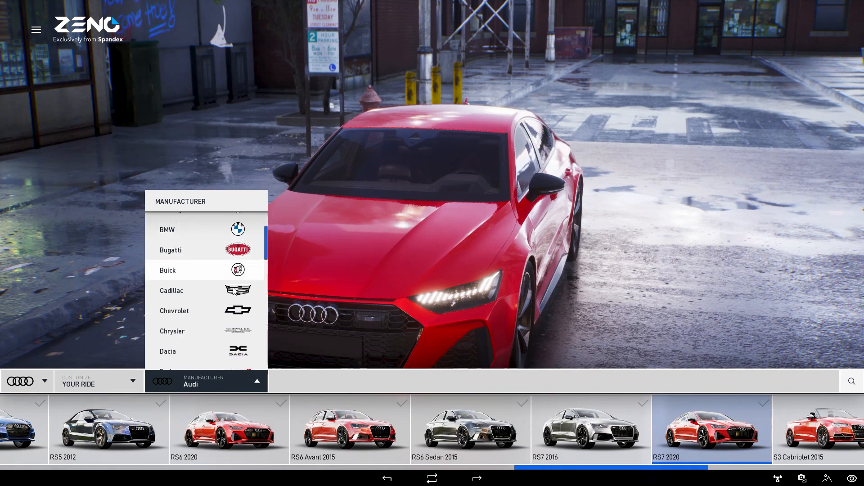
{"action": "scroll", "coordinate": [234, 293], "scroll_direction": "down", "scroll_amount": 3}
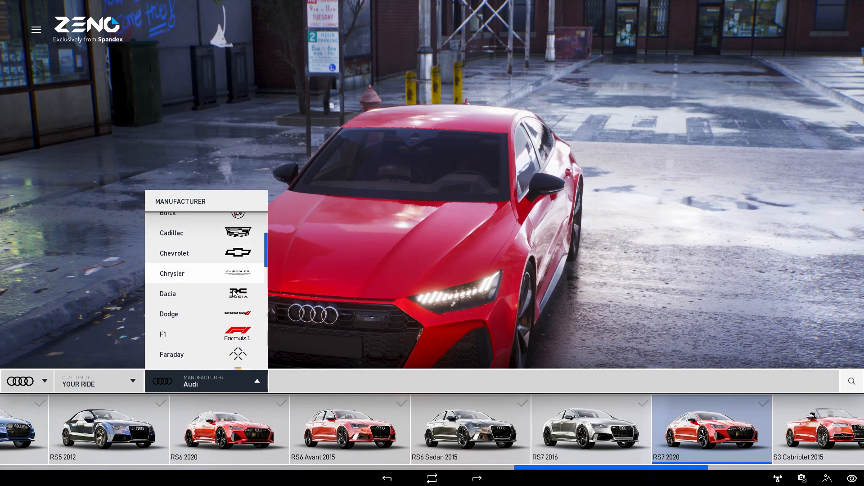
{"action": "scroll", "coordinate": [232, 292], "scroll_direction": "down", "scroll_amount": 4}
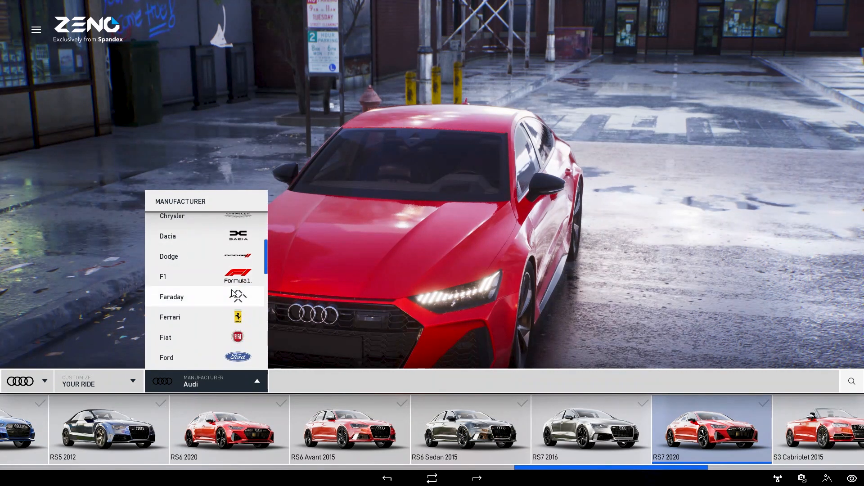
{"action": "scroll", "coordinate": [231, 292], "scroll_direction": "down", "scroll_amount": 4}
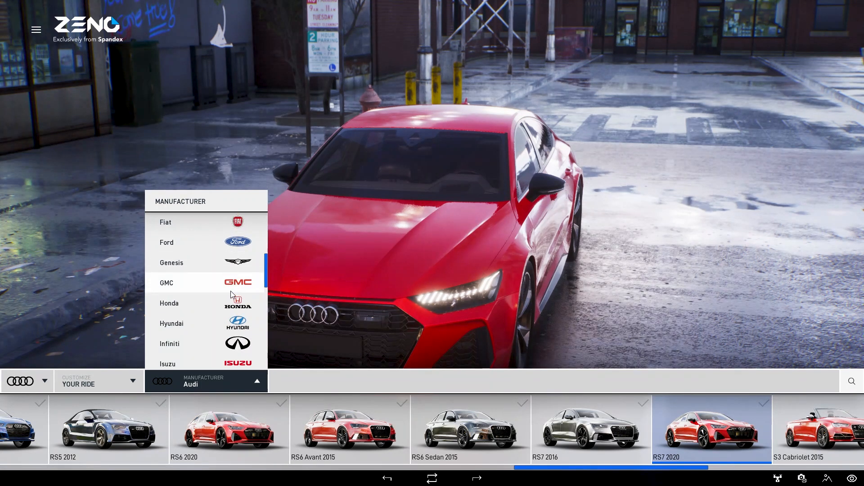
{"action": "scroll", "coordinate": [230, 294], "scroll_direction": "down", "scroll_amount": 4}
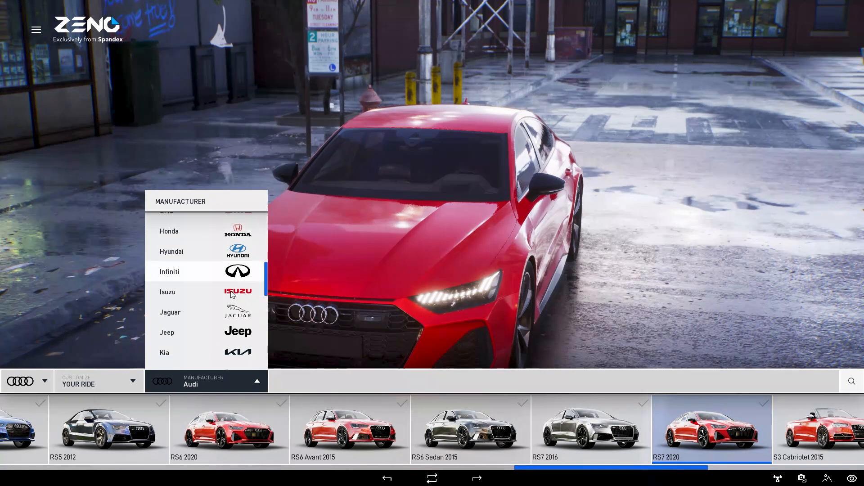
{"action": "scroll", "coordinate": [231, 293], "scroll_direction": "down", "scroll_amount": 1}
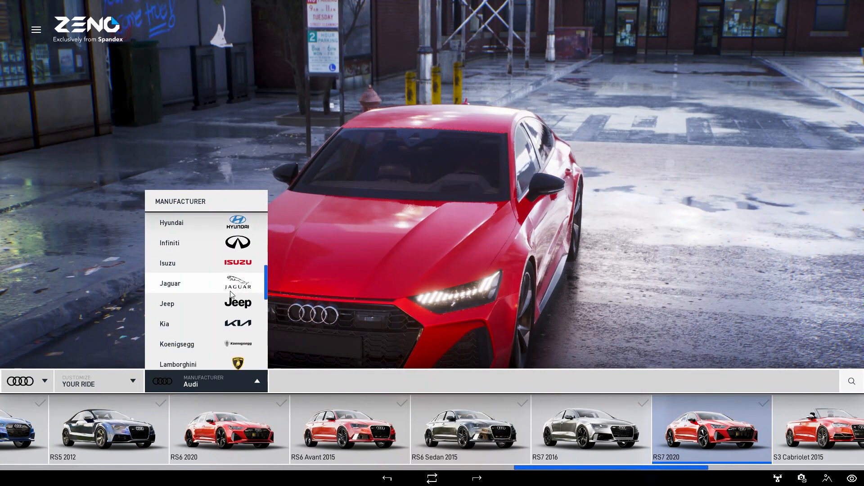
{"action": "scroll", "coordinate": [230, 293], "scroll_direction": "down", "scroll_amount": 1}
{"action": "scroll", "coordinate": [229, 292], "scroll_direction": "down", "scroll_amount": 6}
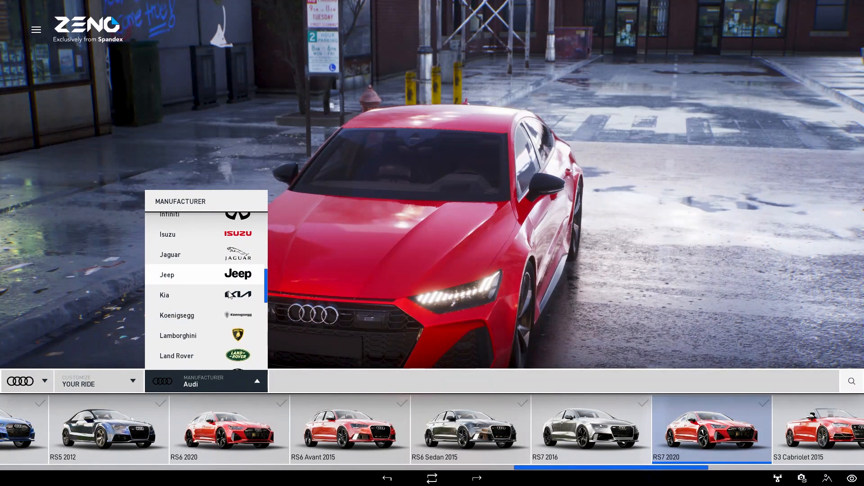
{"action": "scroll", "coordinate": [227, 298], "scroll_direction": "down", "scroll_amount": 3}
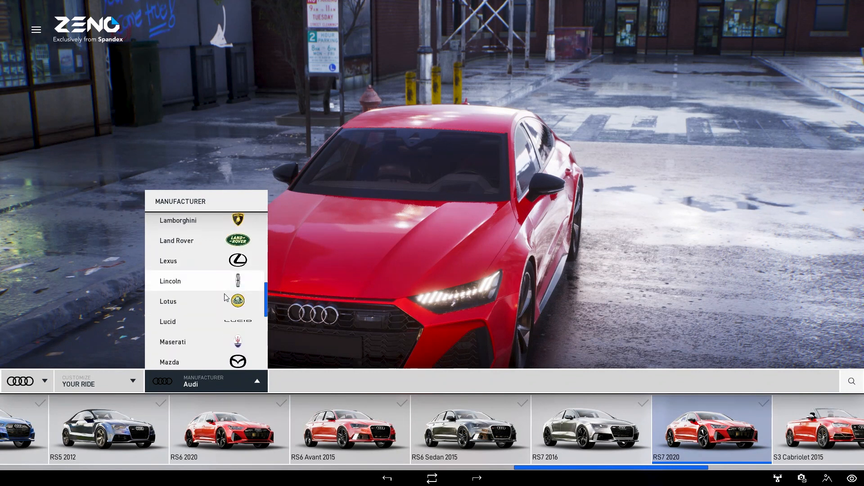
{"action": "scroll", "coordinate": [225, 300], "scroll_direction": "down", "scroll_amount": 8}
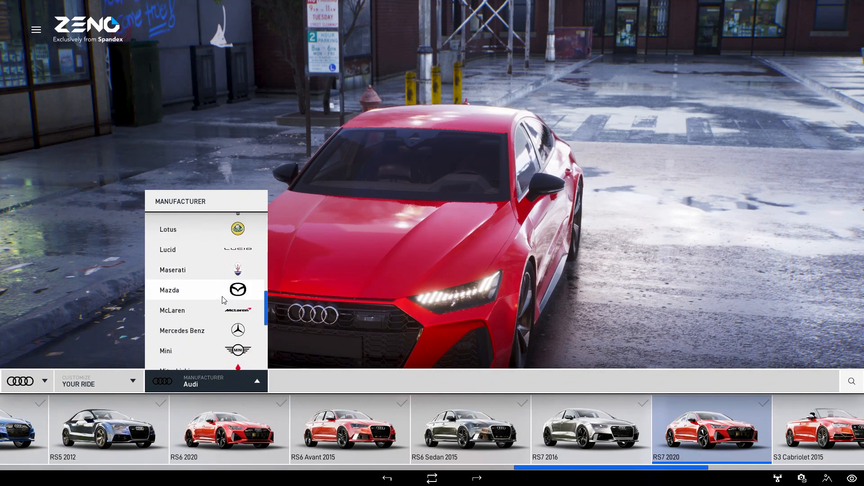
{"action": "left_click", "coordinate": [222, 288]}
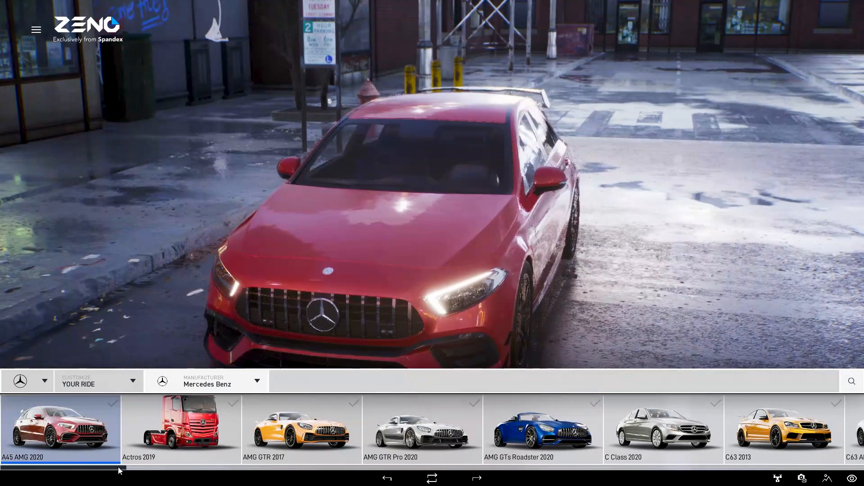
{"action": "left_click_drag", "start_coordinate": [116, 467], "coordinate": [224, 484]}
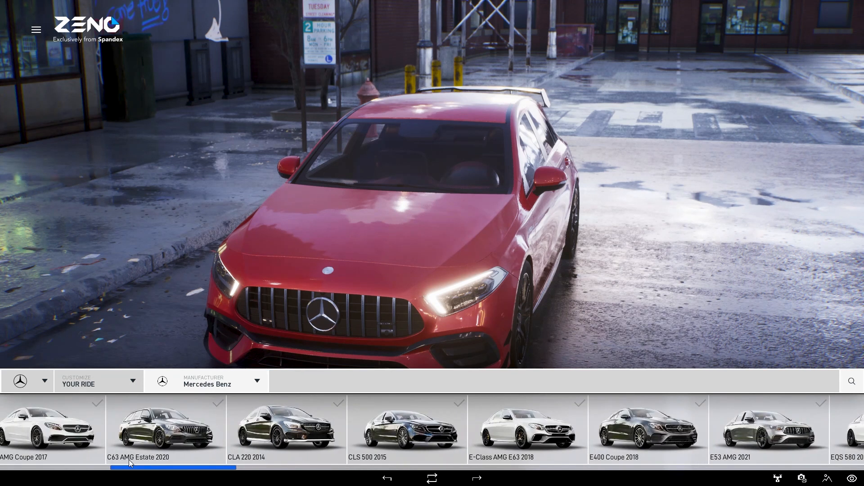
{"action": "left_click", "coordinate": [45, 434]}
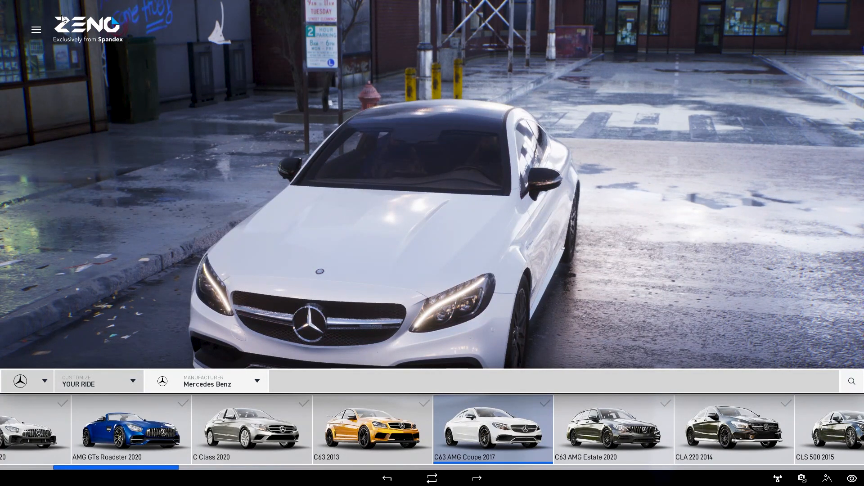
Step: Change the environment to the Race Track scene and confirm the scene change
{"action": "left_click", "coordinate": [36, 31]}
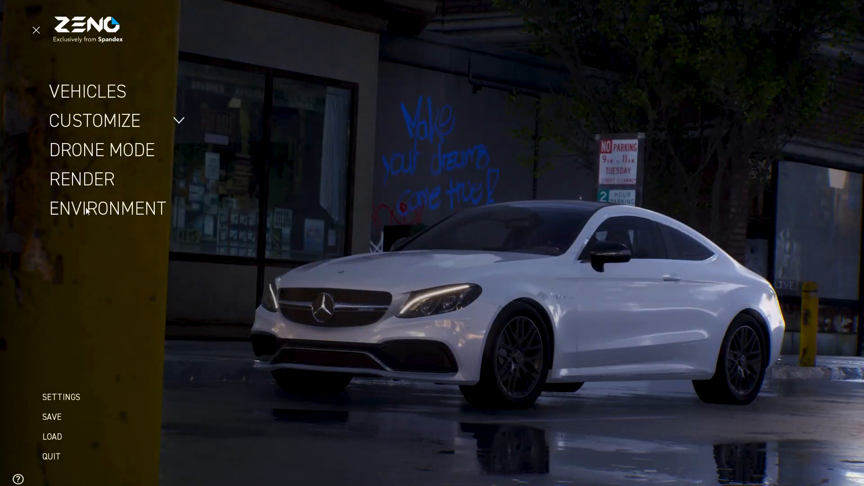
{"action": "left_click", "coordinate": [86, 209]}
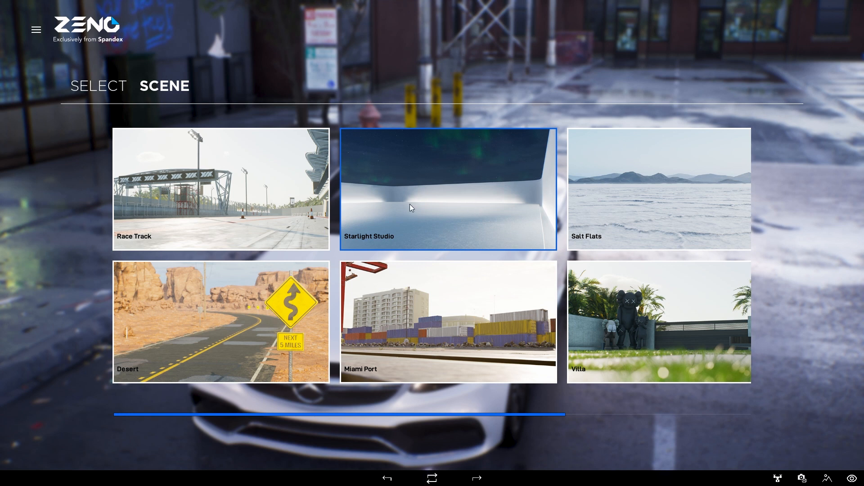
{"action": "left_click", "coordinate": [238, 202]}
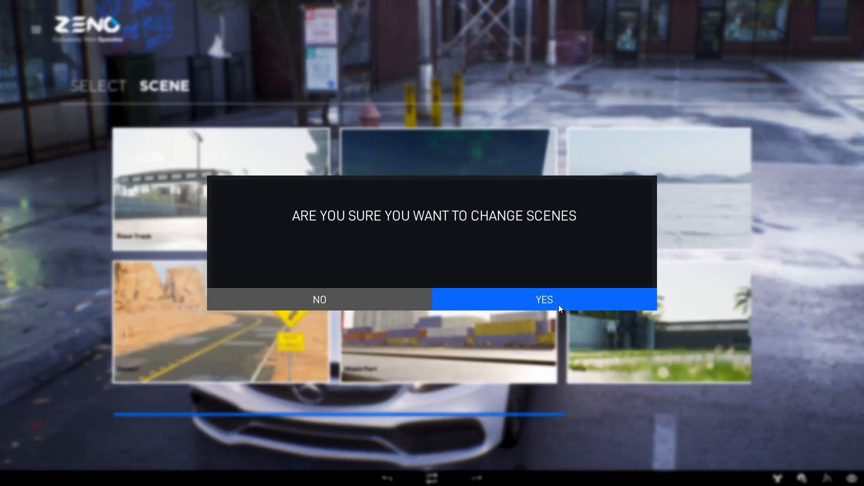
{"action": "left_click", "coordinate": [547, 301]}
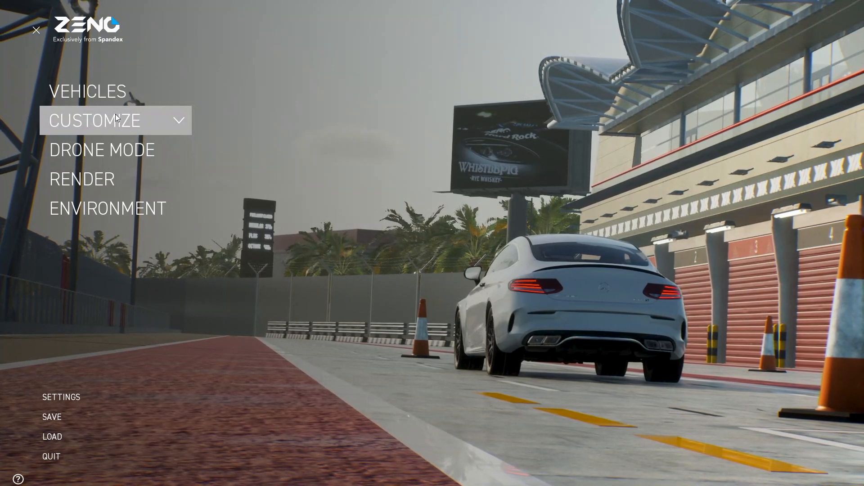
Step: Open wrap customization for the car and filter the wraps by the manufacturer 3M
{"action": "left_click", "coordinate": [115, 114]}
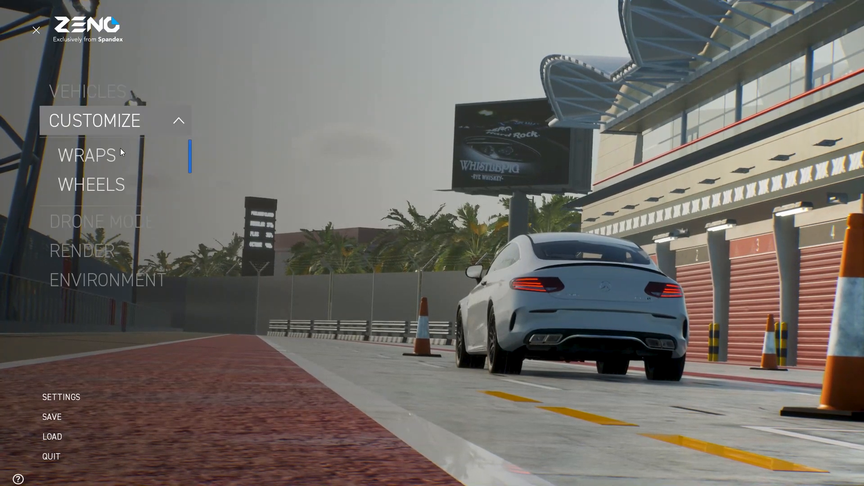
{"action": "left_click", "coordinate": [115, 159]}
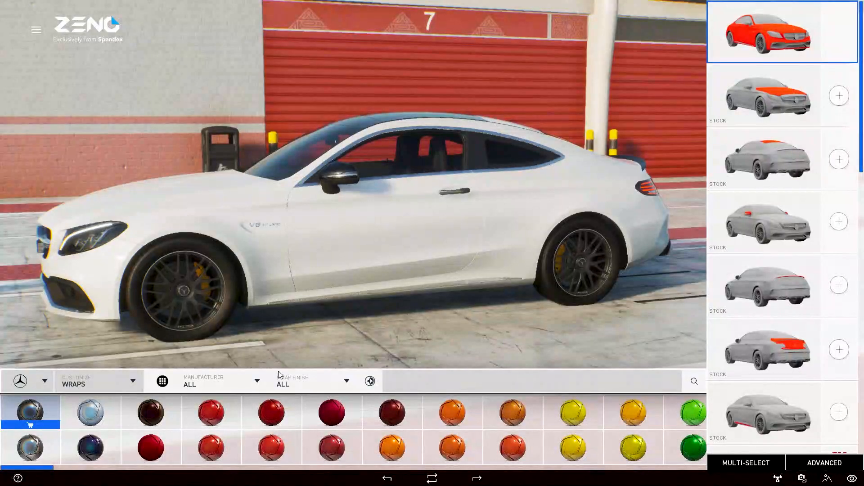
{"action": "left_click", "coordinate": [259, 383]}
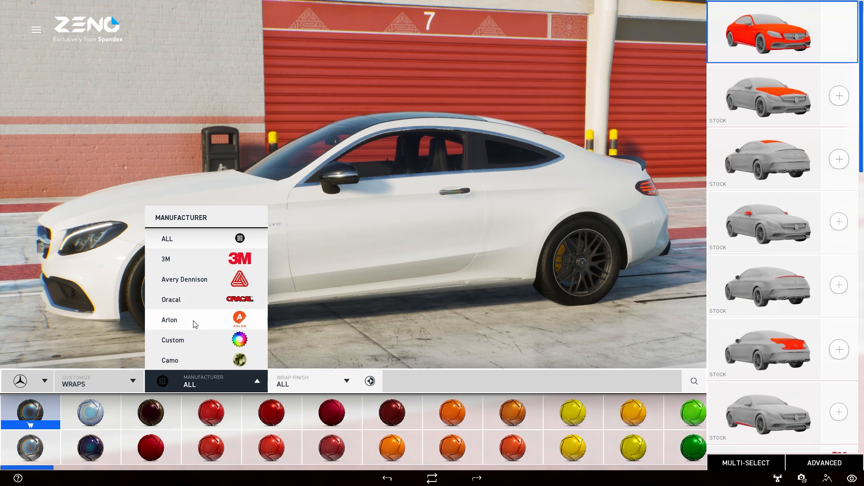
{"action": "left_click", "coordinate": [203, 265]}
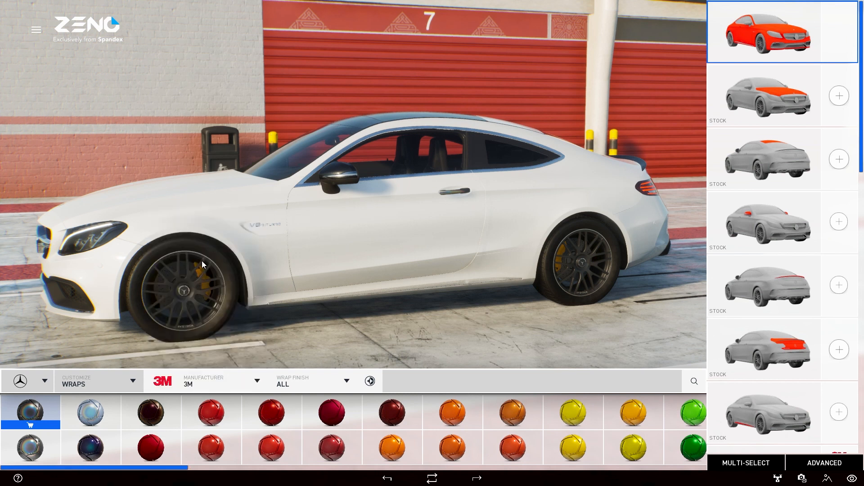
Step: Clear all wrap finish filters and re-enable Chrome, Iridescent, Gloss, Satin, Matte and Texture one by one
{"action": "left_click", "coordinate": [349, 382]}
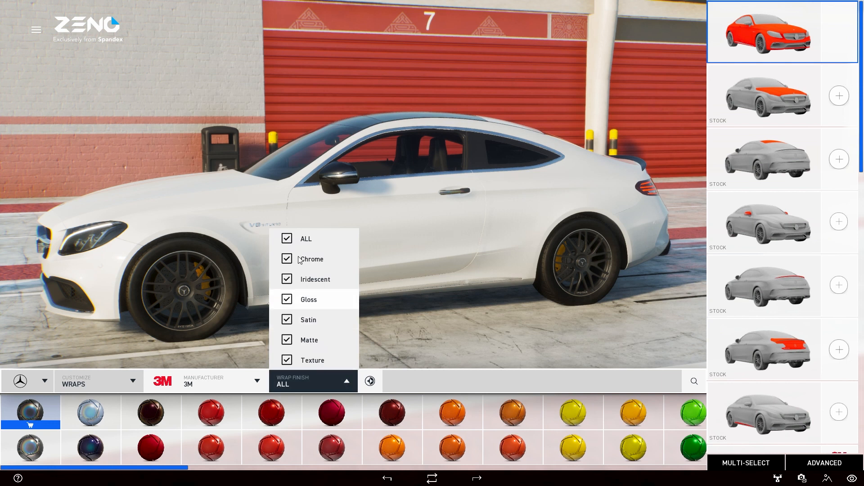
{"action": "left_click", "coordinate": [290, 241]}
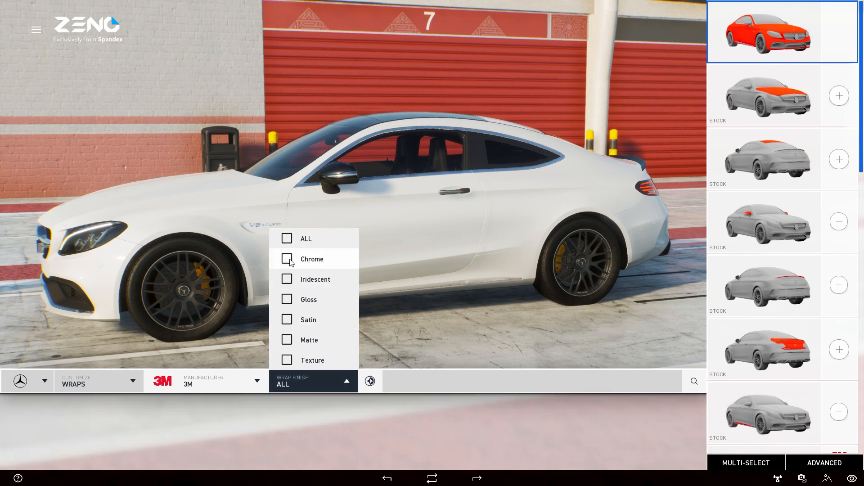
{"action": "left_click", "coordinate": [290, 261]}
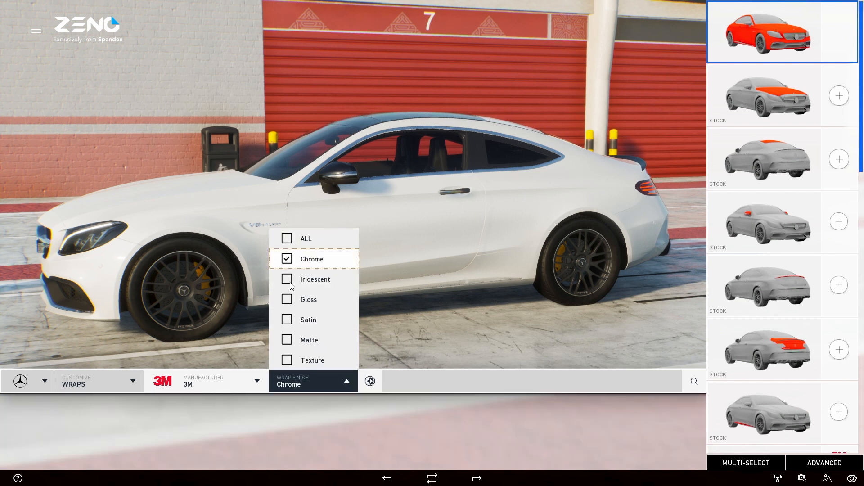
{"action": "left_click", "coordinate": [290, 283]}
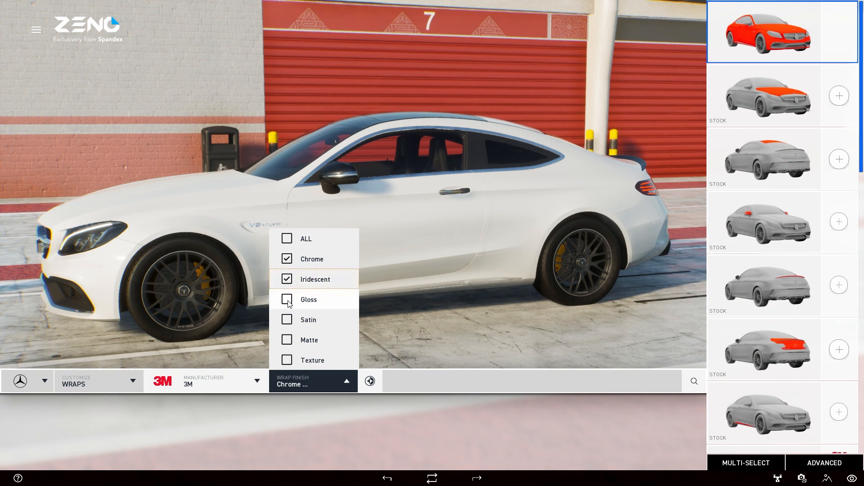
{"action": "left_click", "coordinate": [289, 302]}
{"action": "left_click", "coordinate": [290, 323]}
{"action": "left_click", "coordinate": [290, 341]}
{"action": "left_click", "coordinate": [288, 363]}
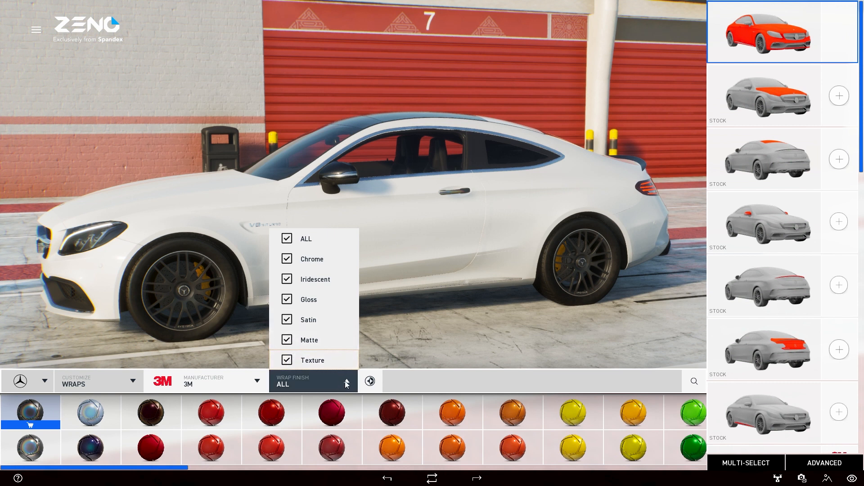
Step: Check the details of the first 3M wraps and apply Satin Flip Psychedelic to the whole car
{"action": "mouse_move", "coordinate": [35, 410]}
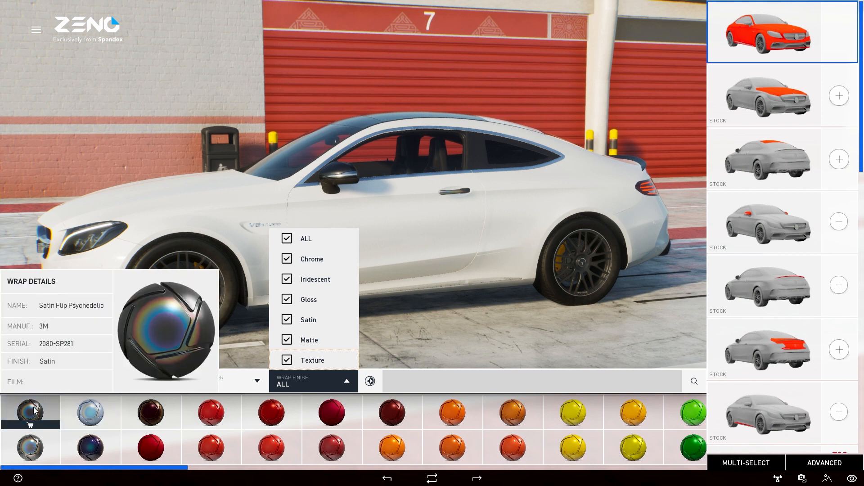
{"action": "mouse_move", "coordinate": [87, 412]}
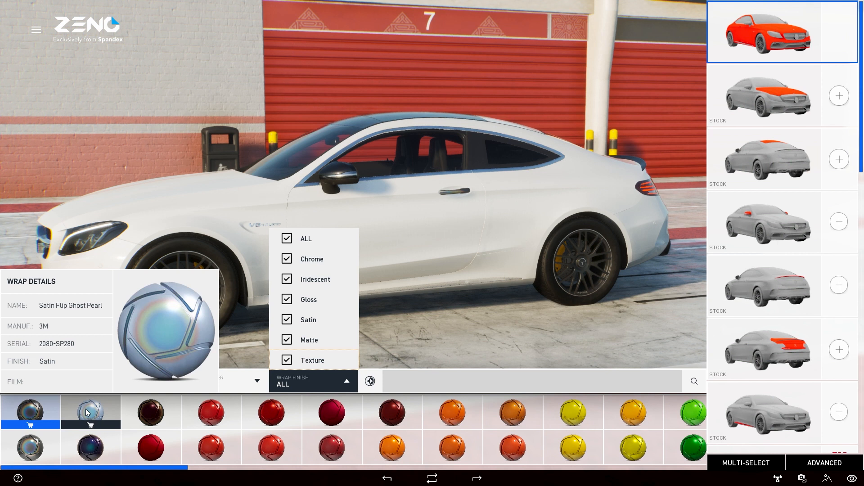
{"action": "mouse_move", "coordinate": [143, 414]}
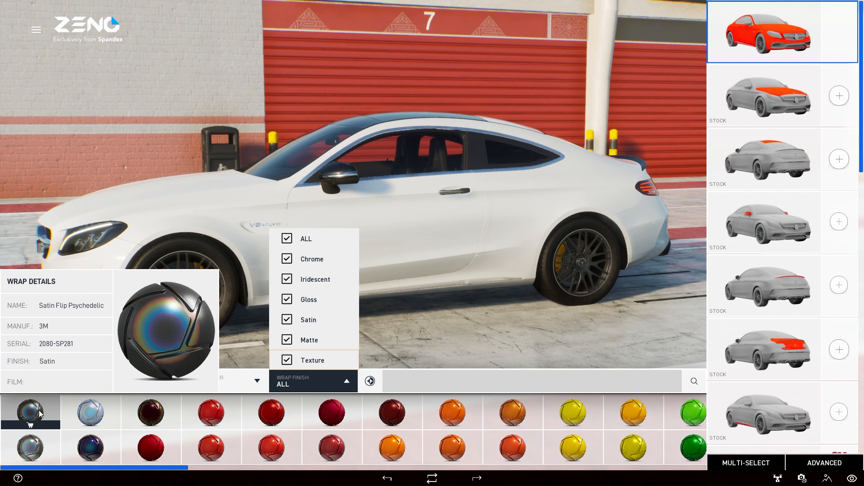
{"action": "left_click", "coordinate": [40, 413]}
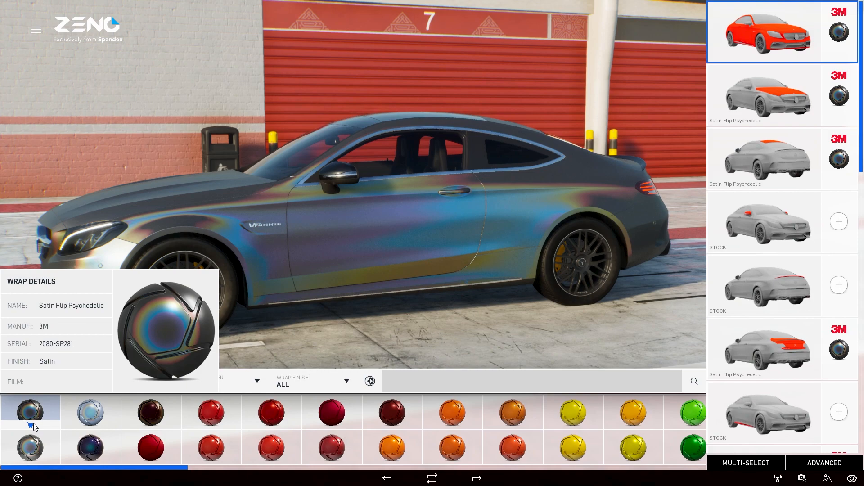
Step: Open the Spandex GB store page for the Satin Flip Psychedelic wrap and examine its product options, specifications and downloads
{"action": "left_click", "coordinate": [31, 426]}
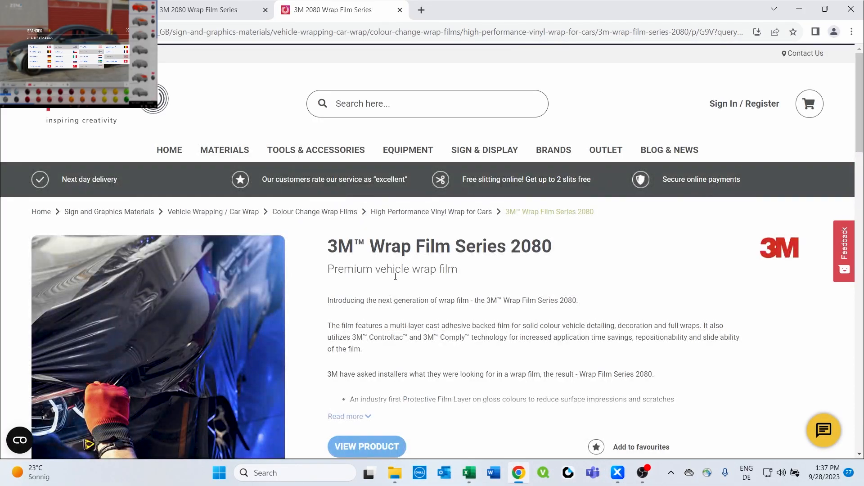
{"action": "scroll", "coordinate": [443, 338], "scroll_direction": "down", "scroll_amount": 10}
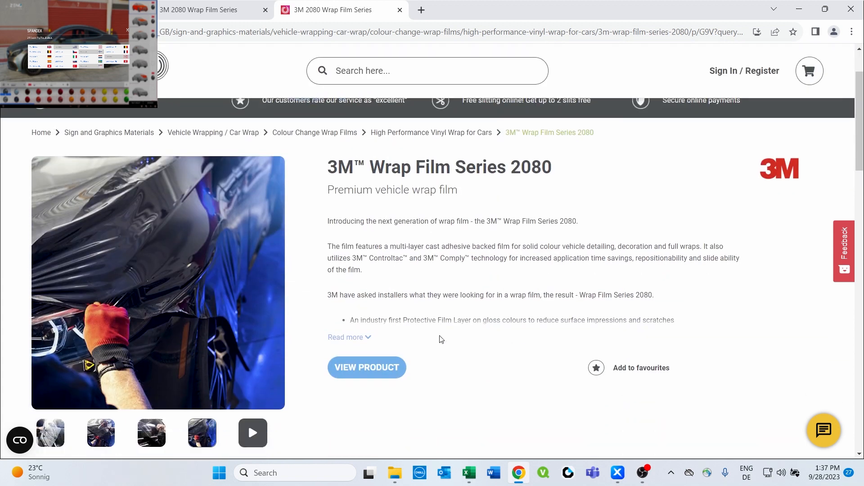
{"action": "scroll", "coordinate": [367, 246], "scroll_direction": "up", "scroll_amount": 4}
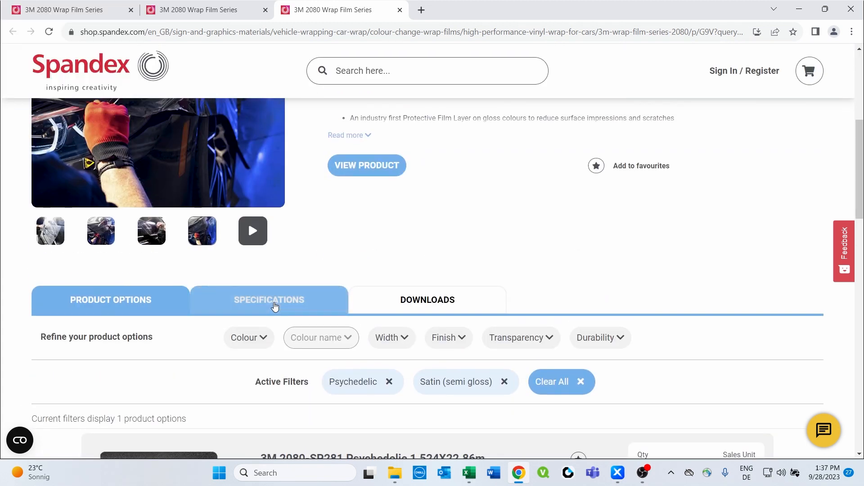
{"action": "left_click", "coordinate": [282, 302]}
{"action": "scroll", "coordinate": [284, 315], "scroll_direction": "down", "scroll_amount": 5}
{"action": "left_click", "coordinate": [440, 197]}
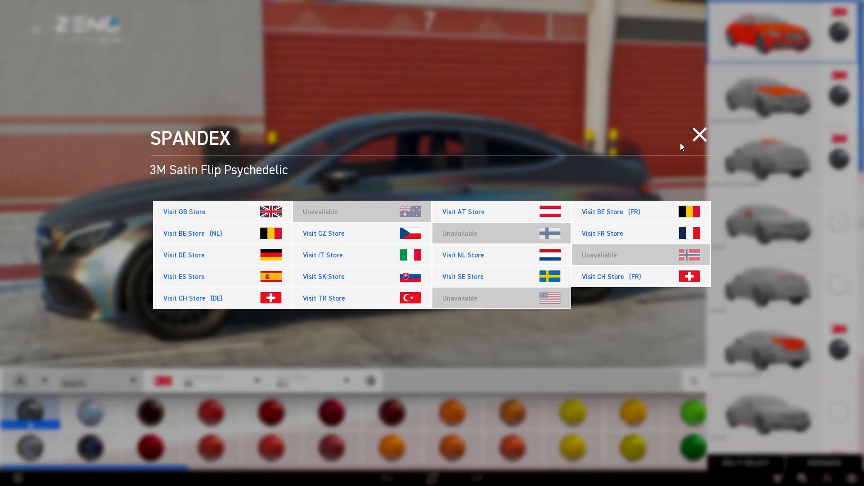
Step: Close the Spandex store selection and look through the list of the car's wrappable parts
{"action": "left_click", "coordinate": [703, 138]}
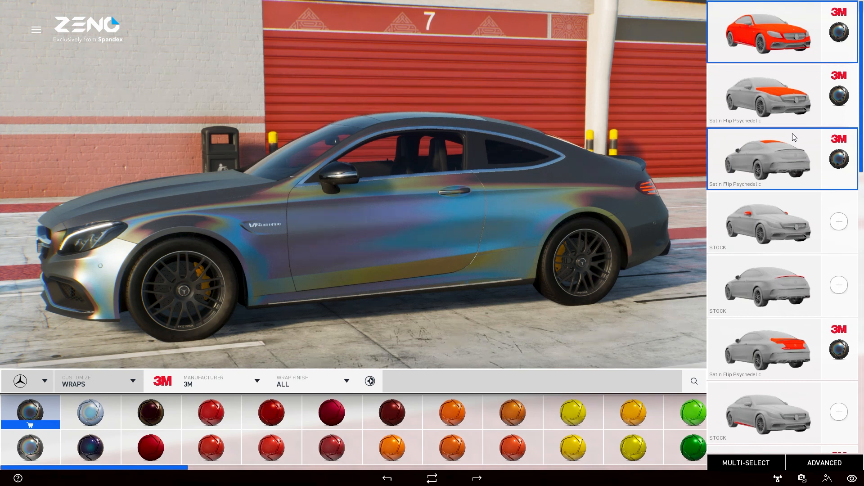
{"action": "scroll", "coordinate": [792, 140], "scroll_direction": "down", "scroll_amount": 2}
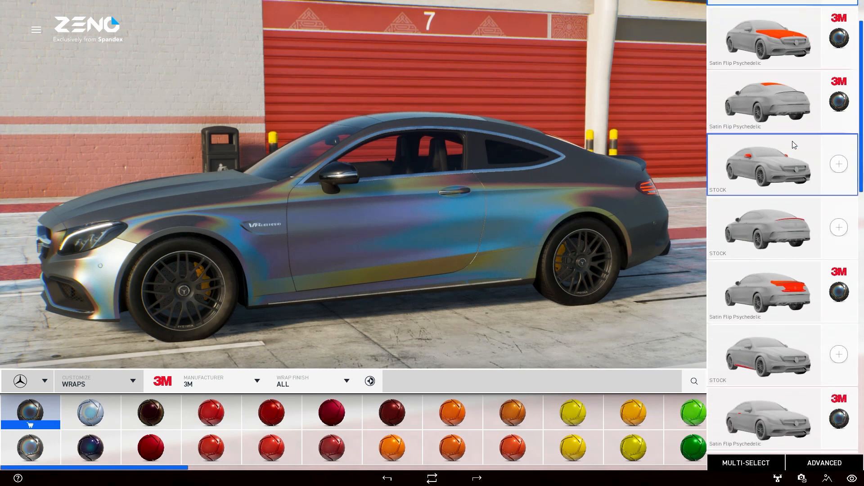
{"action": "scroll", "coordinate": [780, 179], "scroll_direction": "down", "scroll_amount": 3}
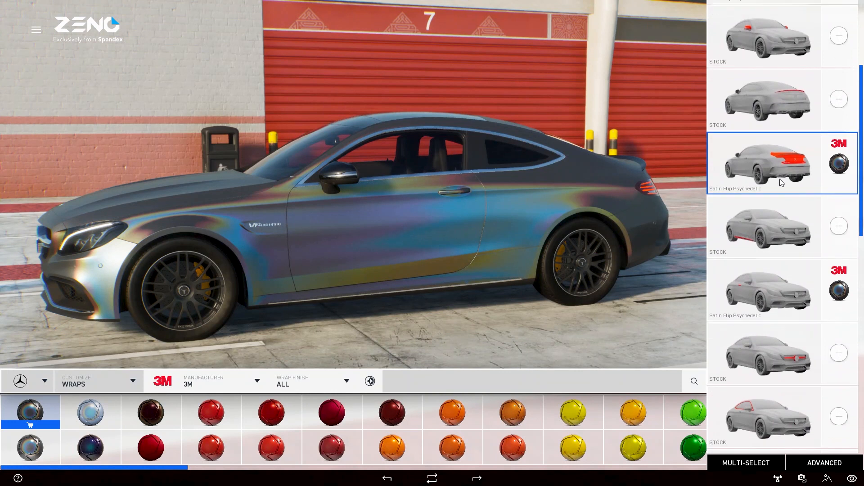
{"action": "scroll", "coordinate": [780, 181], "scroll_direction": "down", "scroll_amount": 3}
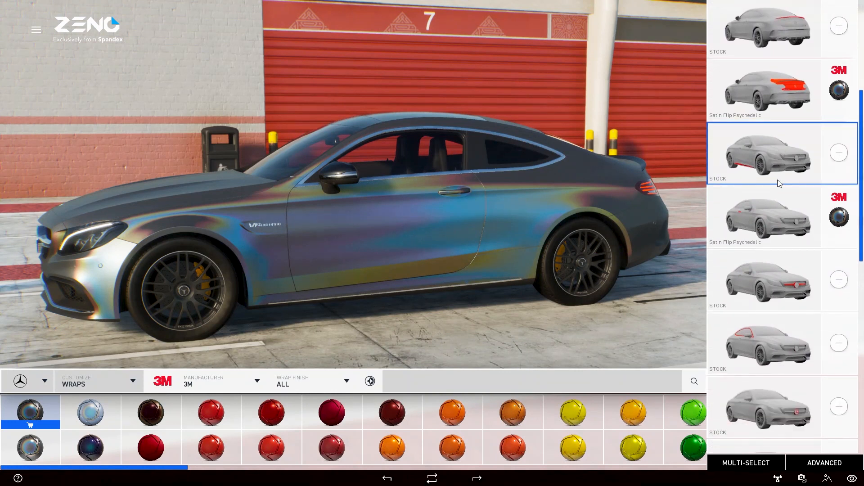
{"action": "scroll", "coordinate": [775, 179], "scroll_direction": "down", "scroll_amount": 1}
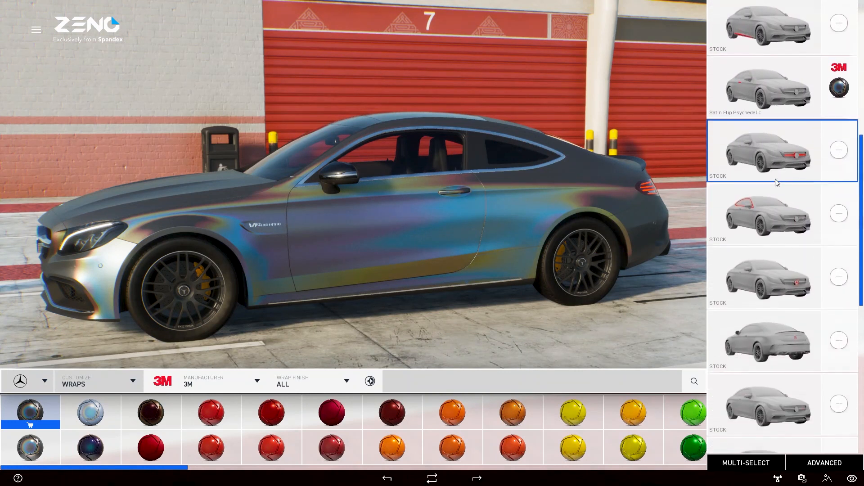
{"action": "scroll", "coordinate": [775, 179], "scroll_direction": "down", "scroll_amount": 2}
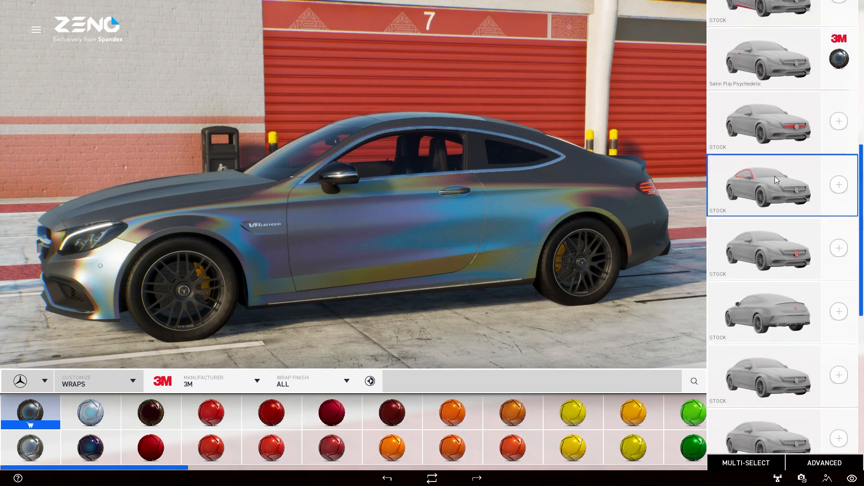
{"action": "scroll", "coordinate": [775, 176], "scroll_direction": "down", "scroll_amount": 1}
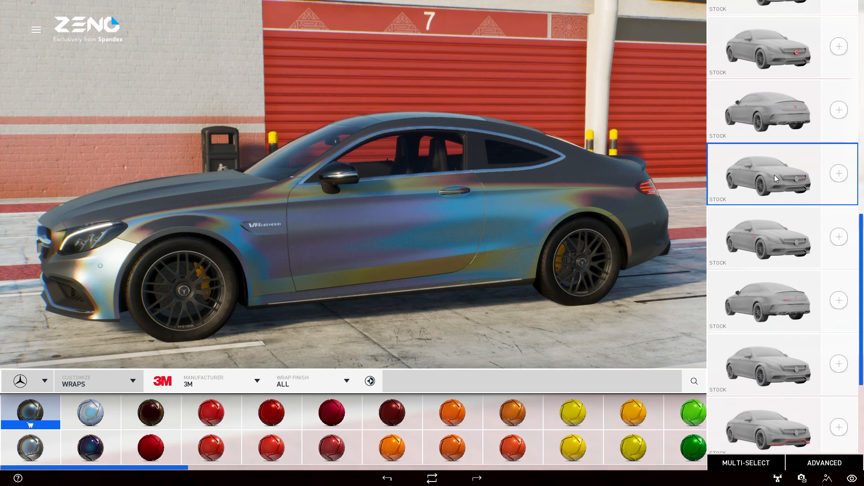
{"action": "scroll", "coordinate": [775, 175], "scroll_direction": "down", "scroll_amount": 1}
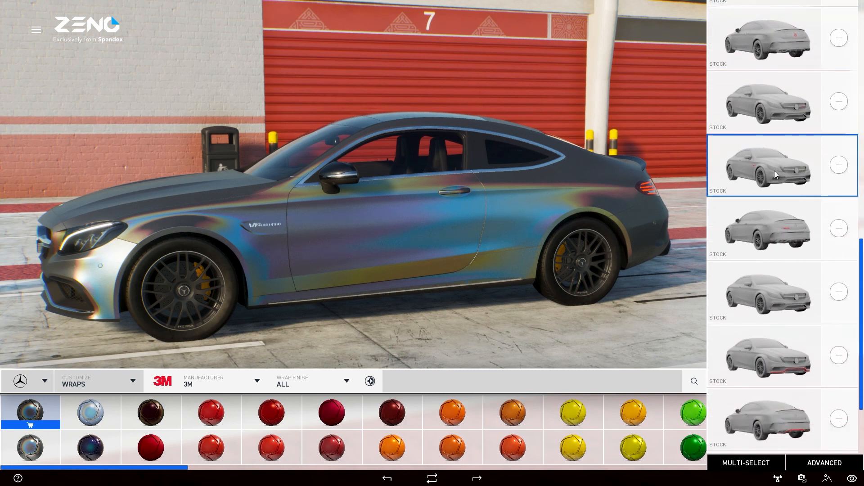
{"action": "scroll", "coordinate": [775, 171], "scroll_direction": "down", "scroll_amount": 1}
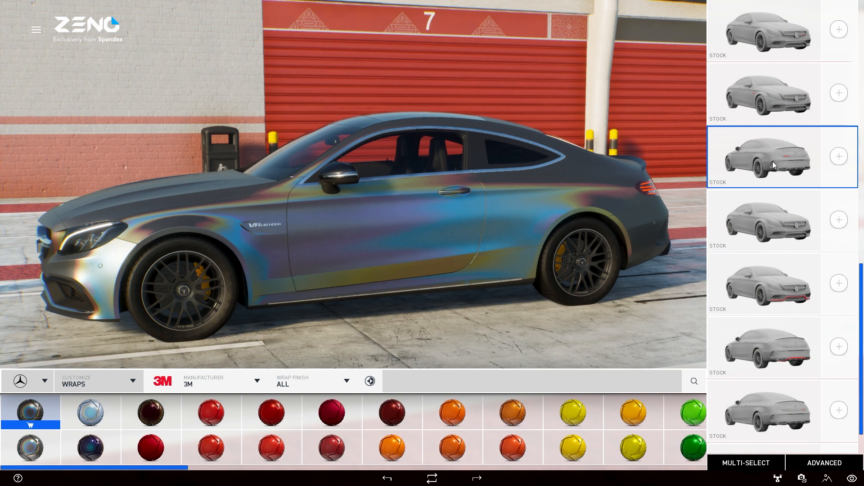
{"action": "scroll", "coordinate": [774, 158], "scroll_direction": "up", "scroll_amount": 2}
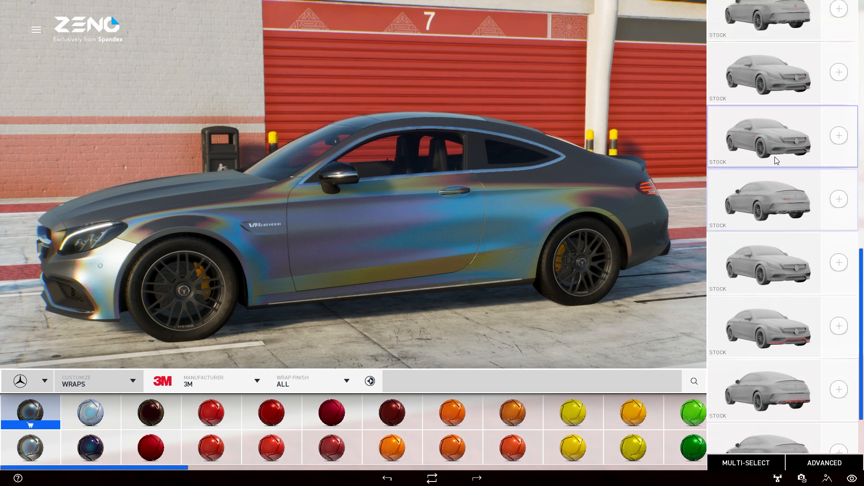
{"action": "scroll", "coordinate": [775, 156], "scroll_direction": "up", "scroll_amount": 3}
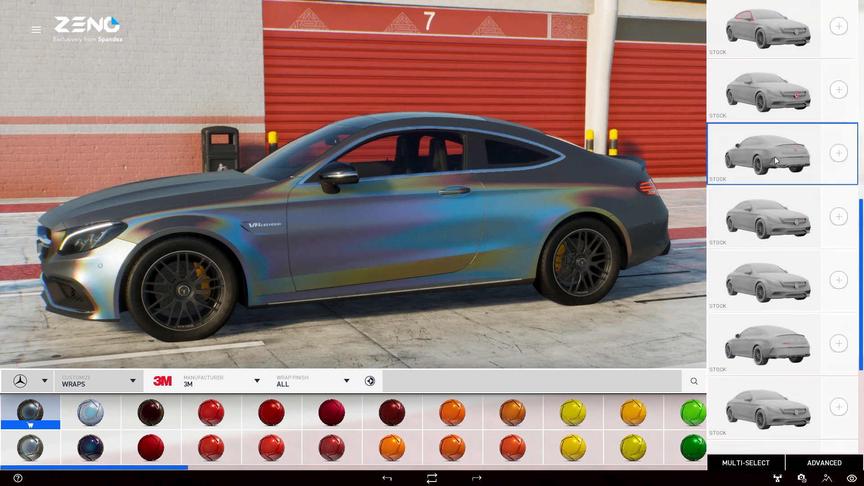
{"action": "scroll", "coordinate": [774, 157], "scroll_direction": "up", "scroll_amount": 2}
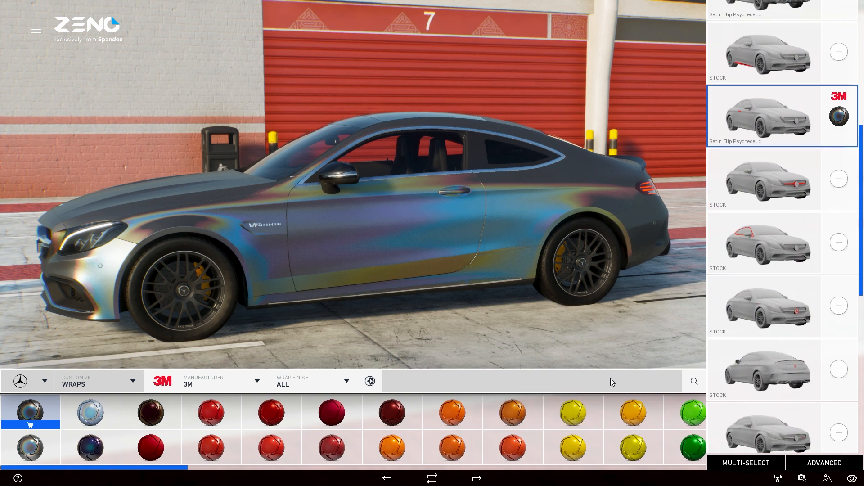
Step: Search the wraps for black and apply 3M Satin Black to the car's door handles
{"action": "left_click", "coordinate": [694, 383]}
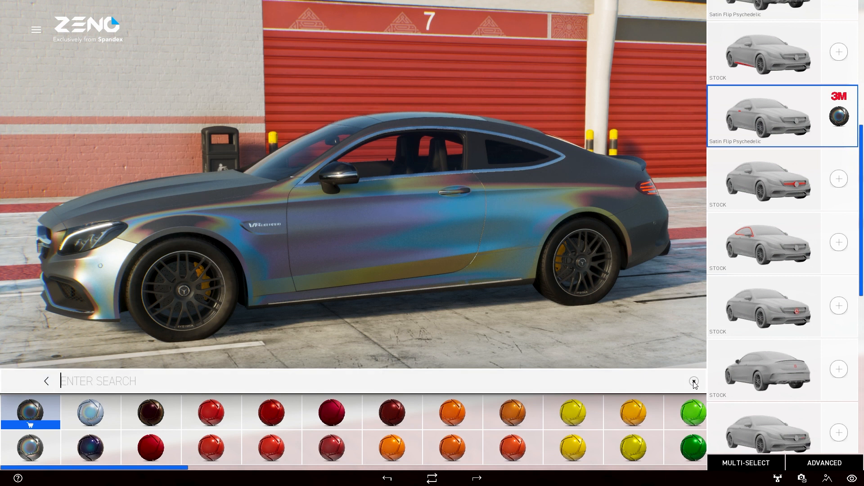
{"action": "type", "text": "black"}
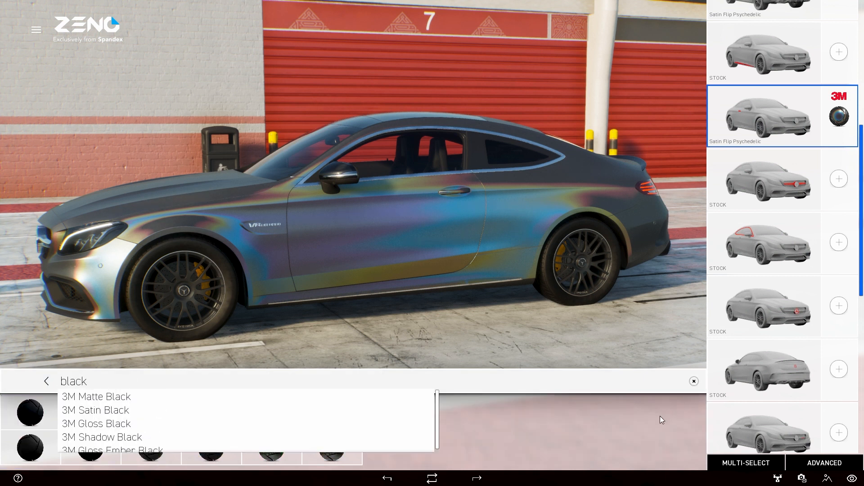
{"action": "left_click", "coordinate": [98, 411]}
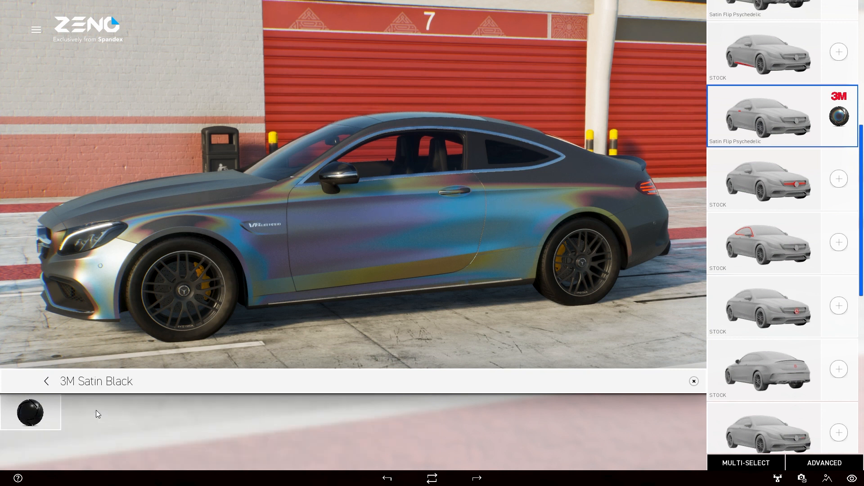
{"action": "left_click", "coordinate": [35, 418]}
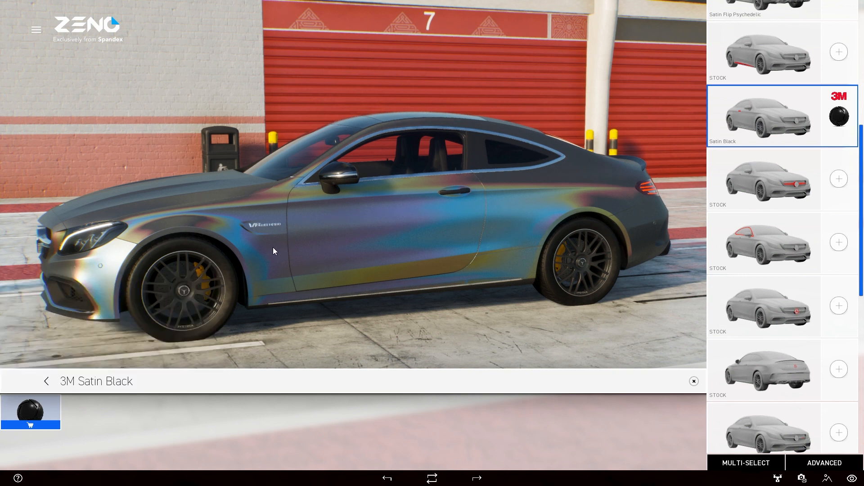
{"action": "left_click_drag", "start_coordinate": [272, 247], "coordinate": [290, 252]}
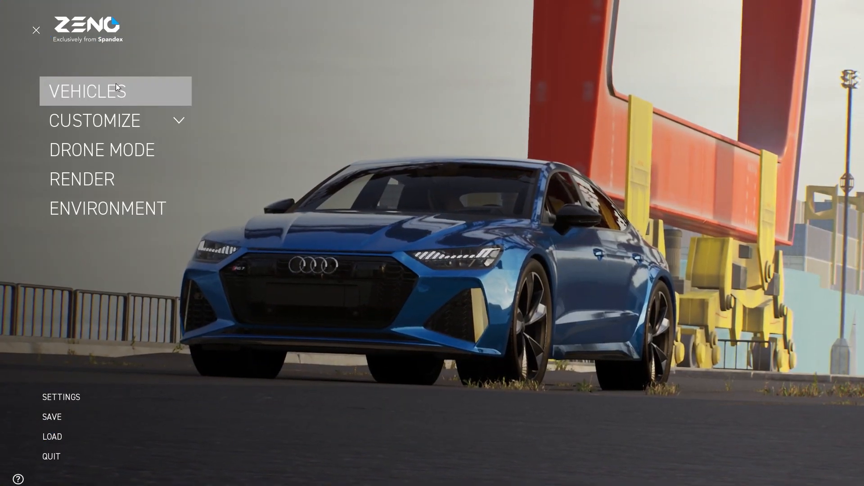
Step: Filter the vehicles by manufacturer Audi and load the A1 2019, discarding the unsaved car
{"action": "left_click", "coordinate": [119, 93]}
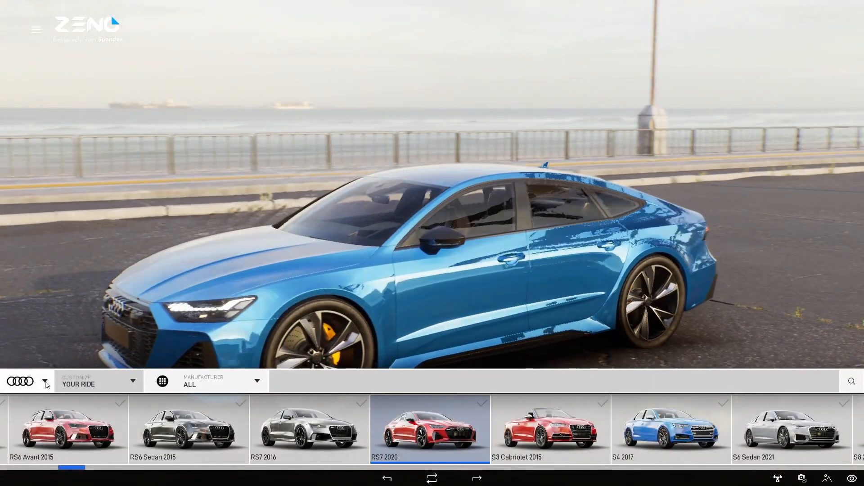
{"action": "left_click", "coordinate": [209, 382]}
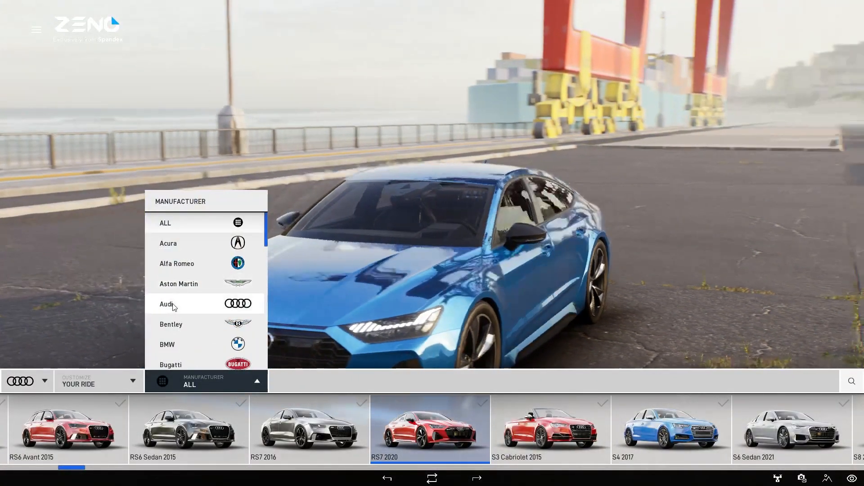
{"action": "left_click", "coordinate": [174, 305]}
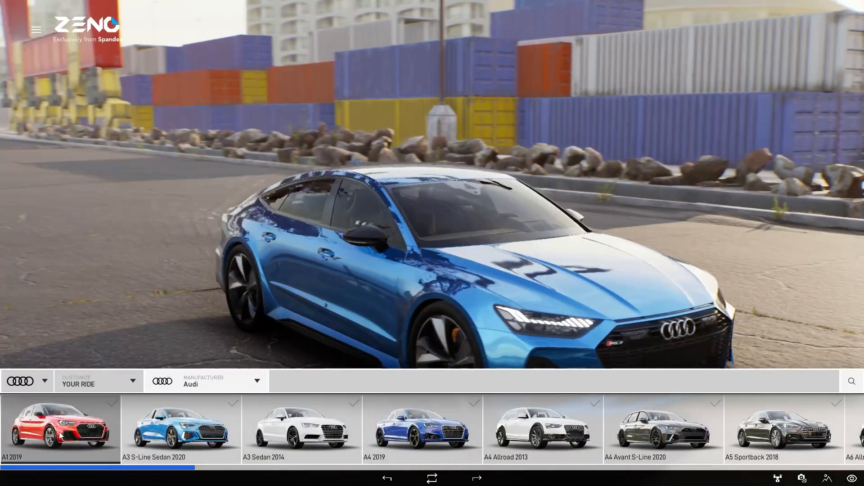
{"action": "left_click", "coordinate": [61, 434]}
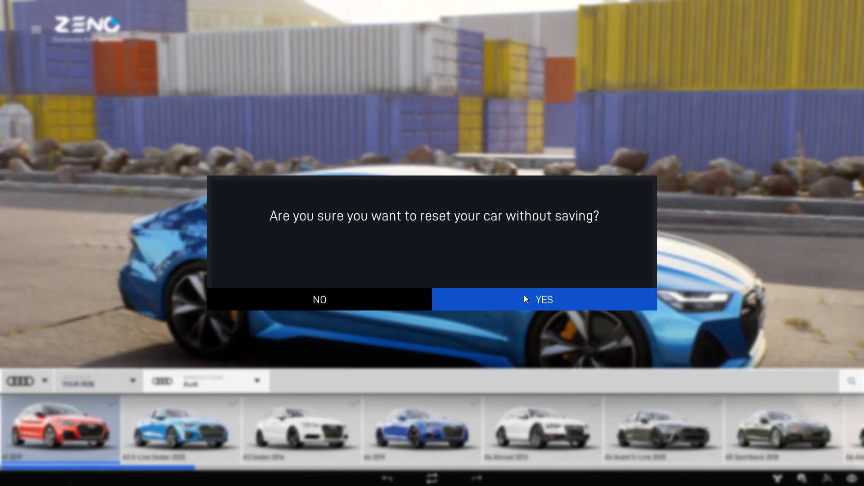
{"action": "left_click", "coordinate": [526, 295]}
Step: Open the Design Studio customization for the Audi A1
{"action": "left_click", "coordinate": [36, 29]}
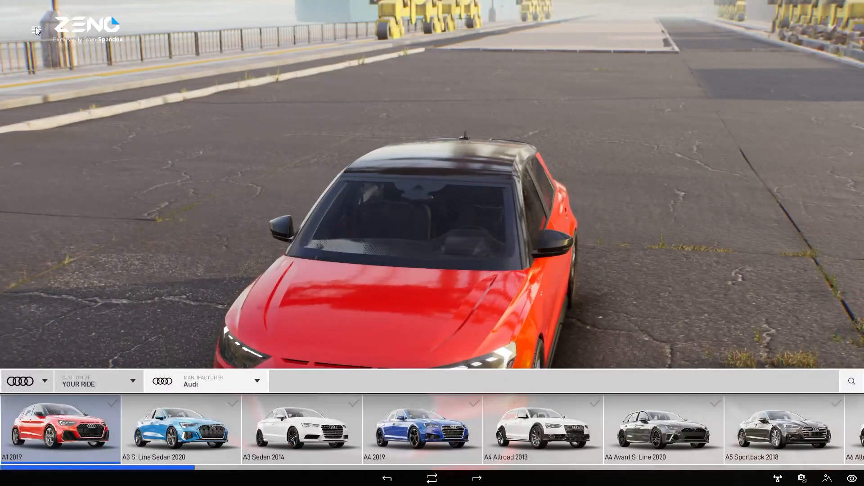
{"action": "left_click", "coordinate": [36, 30]}
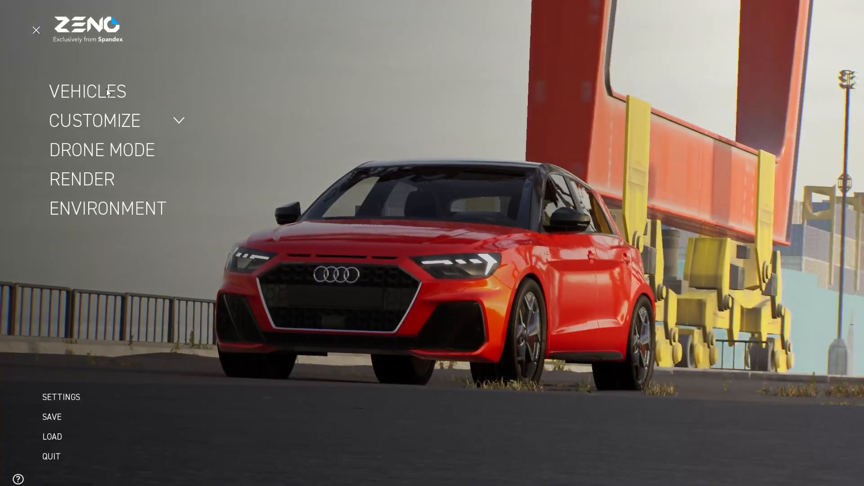
{"action": "left_click", "coordinate": [178, 120]}
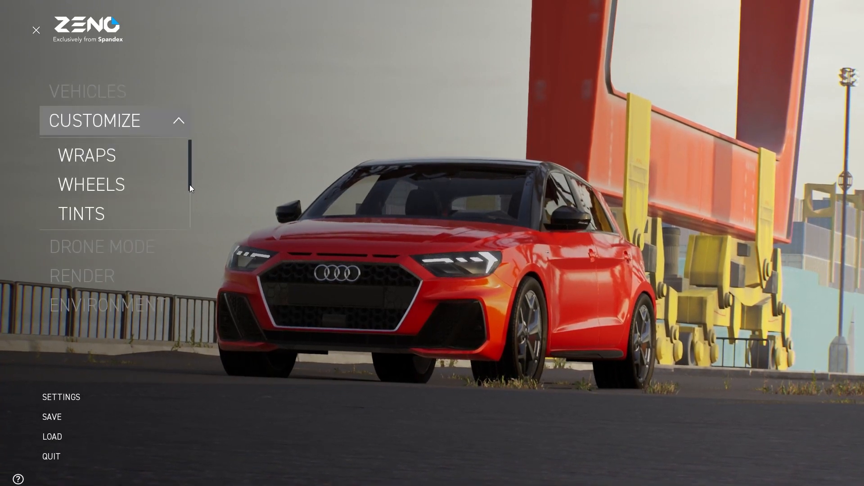
{"action": "left_click_drag", "start_coordinate": [190, 184], "coordinate": [187, 218]}
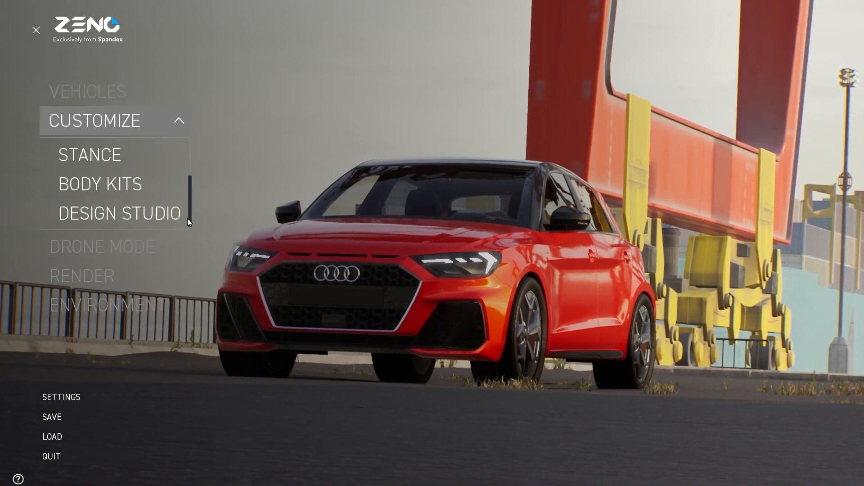
{"action": "left_click", "coordinate": [128, 213]}
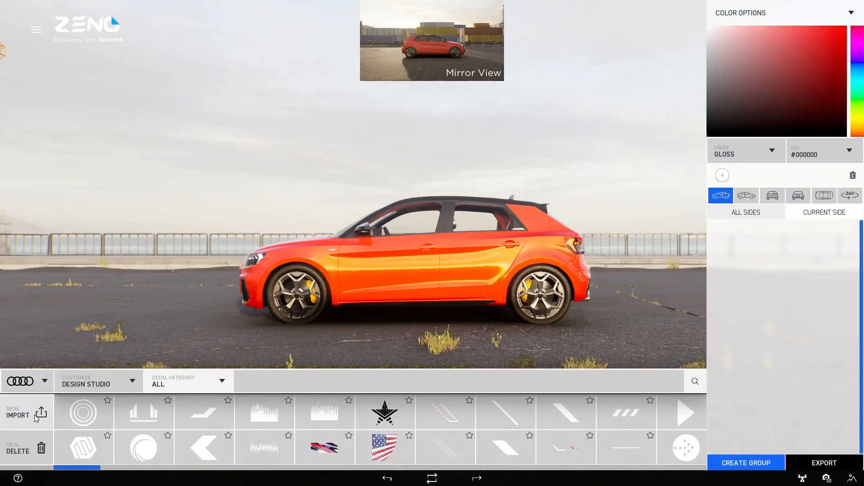
Step: View the upload methods for importing decals and filter the decal category to Uploaded
{"action": "left_click", "coordinate": [40, 417]}
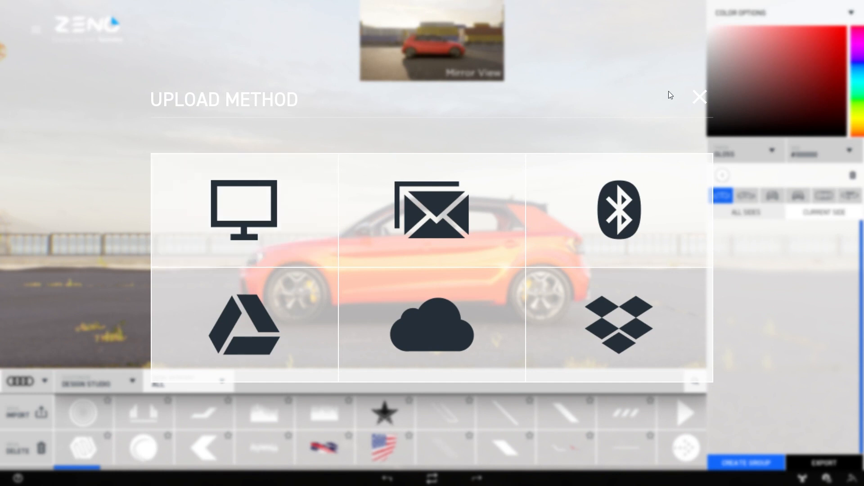
{"action": "left_click", "coordinate": [700, 98]}
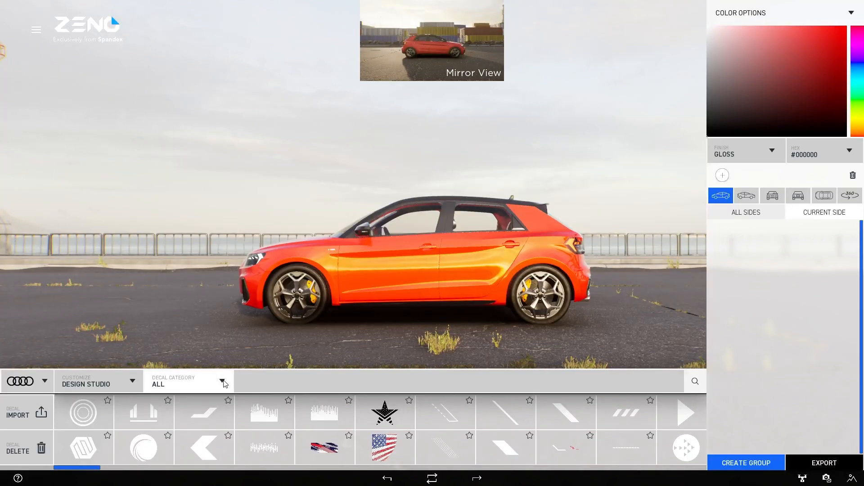
{"action": "left_click", "coordinate": [224, 383]}
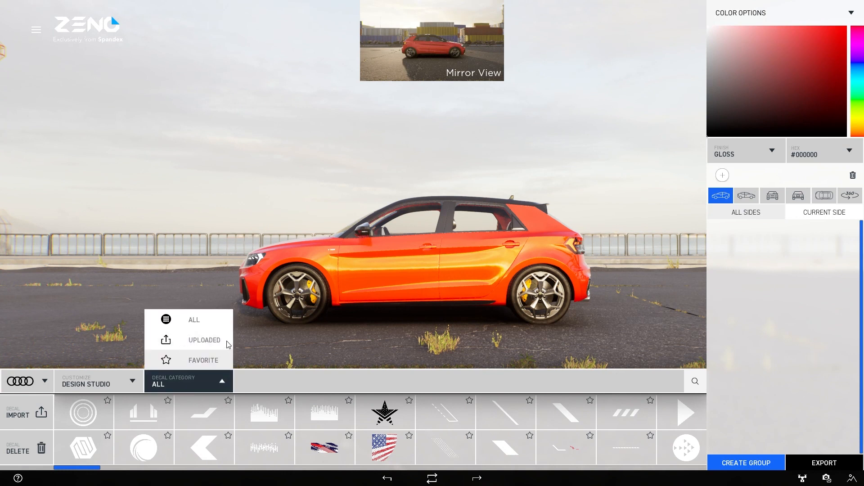
{"action": "left_click", "coordinate": [214, 342]}
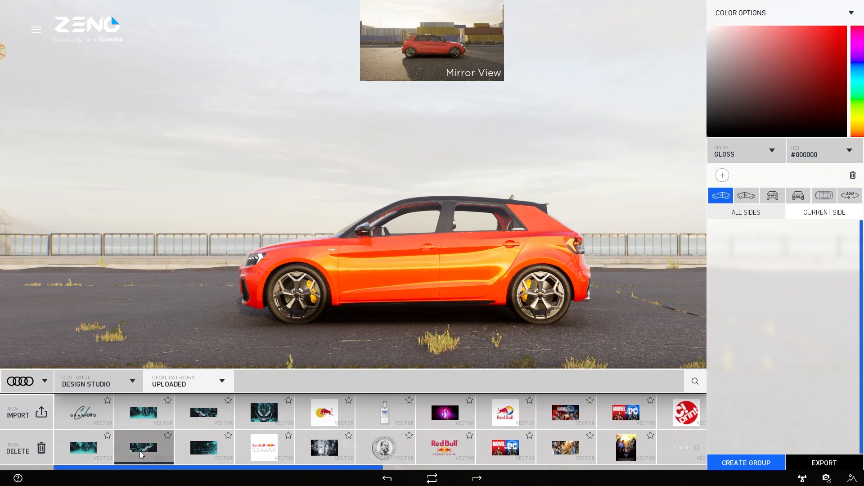
Step: Place the uploaded Venom driver-side decal over the current side, about 380 cm wide and 130 cm high, at about X 21, Y -34
{"action": "left_click_drag", "start_coordinate": [140, 451], "coordinate": [274, 337]}
{"action": "left_click", "coordinate": [402, 335]}
{"action": "left_click", "coordinate": [257, 261]}
{"action": "scroll", "coordinate": [258, 260], "scroll_direction": "up", "scroll_amount": 5}
{"action": "mouse_move", "coordinate": [191, 275]}
{"action": "left_mouse_down"}
{"action": "mouse_move", "coordinate": [214, 262]}
{"action": "mouse_move", "coordinate": [192, 280]}
{"action": "left_mouse_up"}
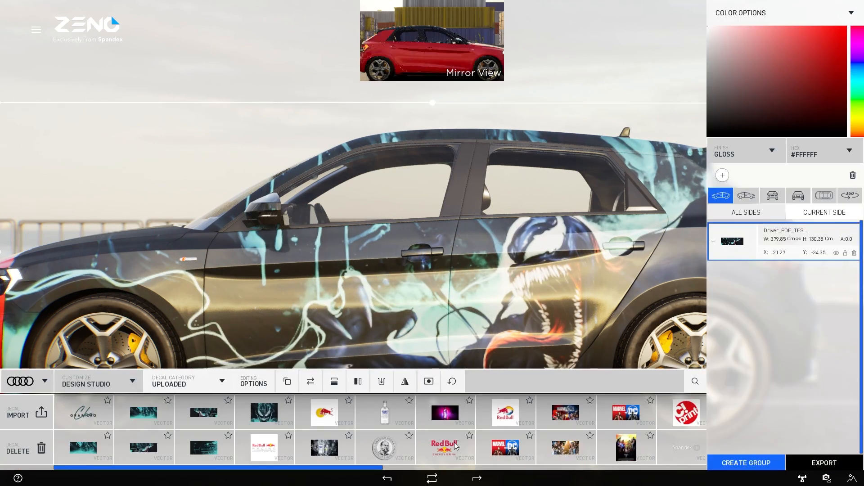
Step: Mask the Venom decal off the hood and the front and rear bumpers
{"action": "left_click", "coordinate": [429, 381]}
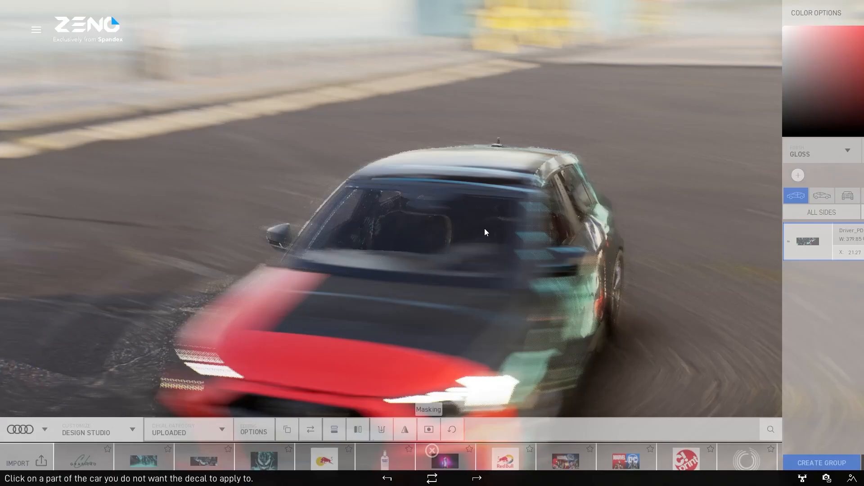
{"action": "left_click", "coordinate": [432, 314]}
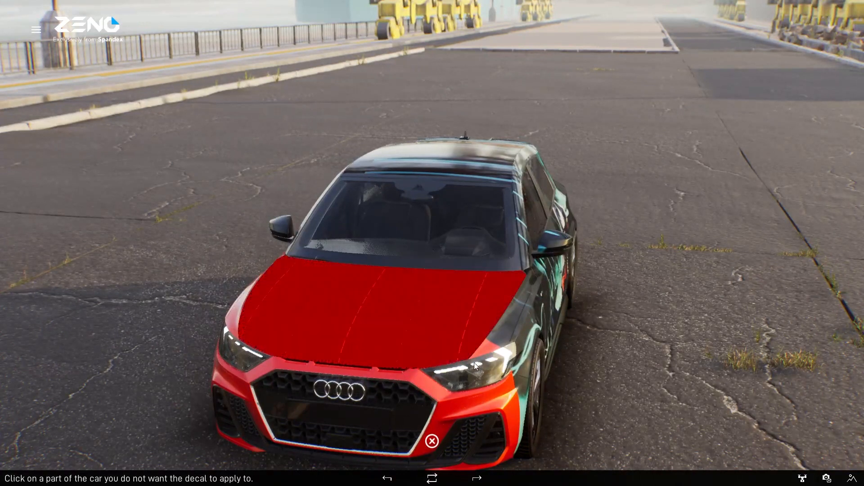
{"action": "left_click", "coordinate": [498, 343]}
{"action": "left_click_drag", "start_coordinate": [501, 408], "coordinate": [601, 449]}
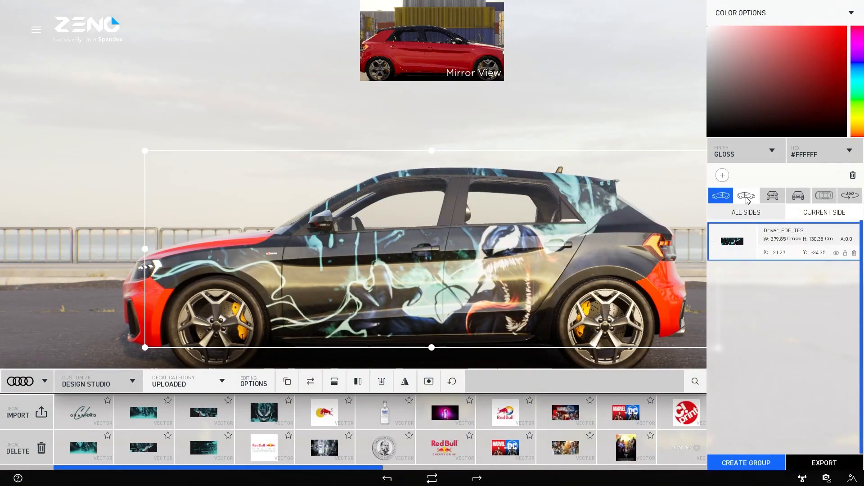
Step: Place the uploaded Venom passenger-side decal over the passenger side, about 381 cm wide and 131 cm high, at about X -15, Y -30
{"action": "left_click", "coordinate": [746, 197]}
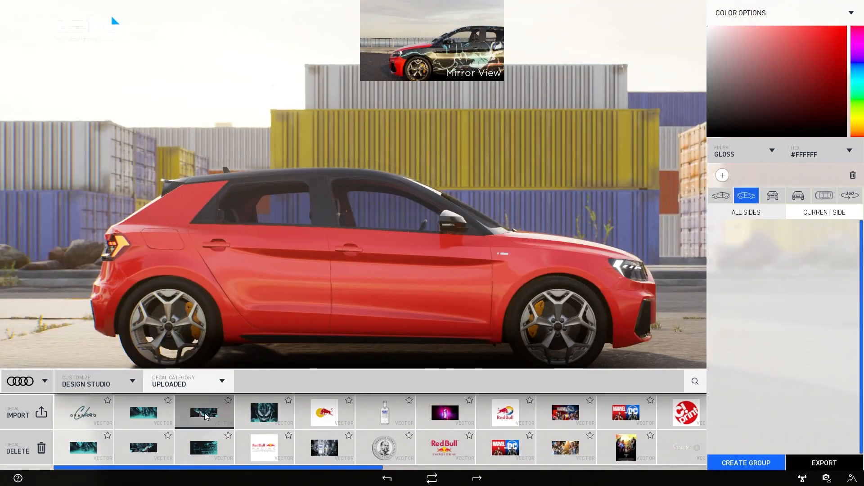
{"action": "left_click_drag", "start_coordinate": [204, 417], "coordinate": [234, 383]}
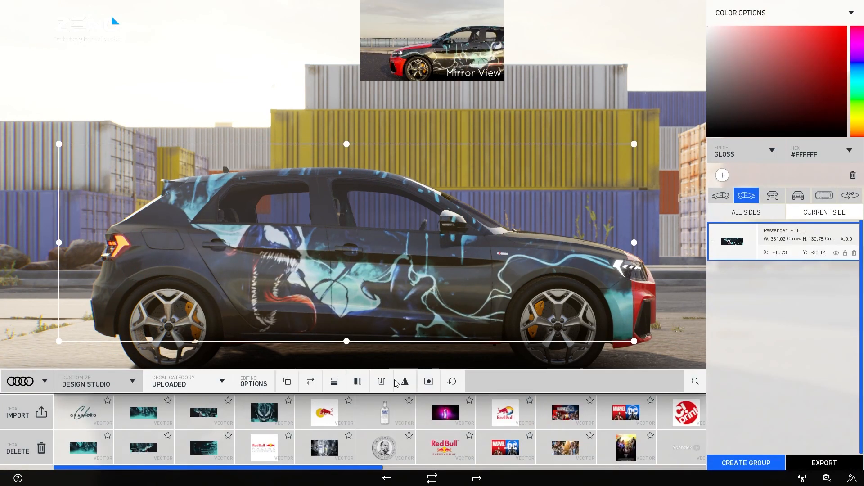
Step: Mask the passenger-side decal off the roof, the hood and the rear of the car
{"action": "left_click", "coordinate": [429, 382]}
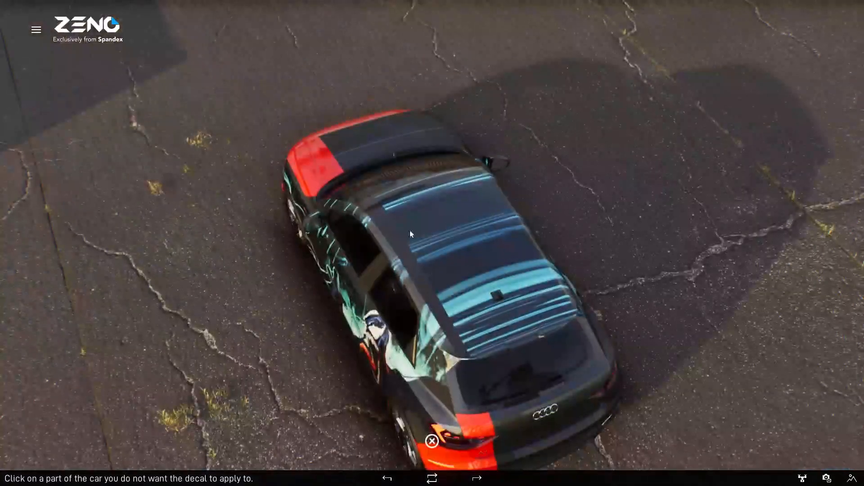
{"action": "left_click", "coordinate": [483, 309]}
{"action": "left_click", "coordinate": [385, 145]}
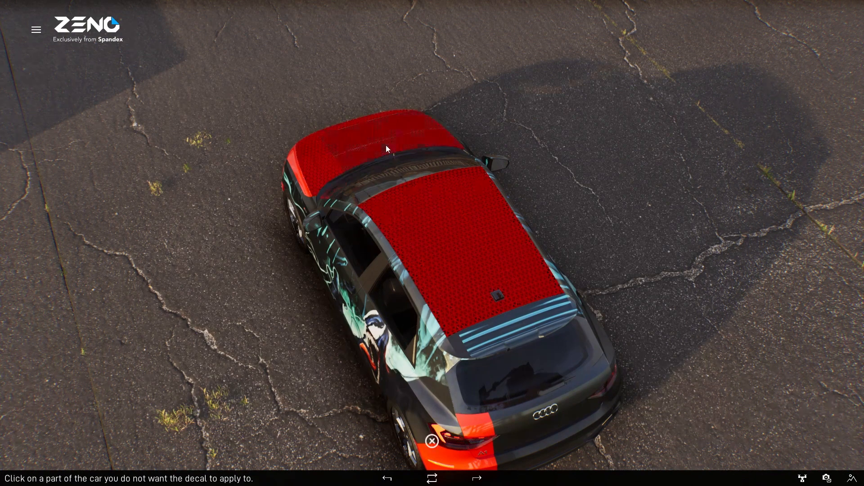
{"action": "left_click", "coordinate": [540, 409]}
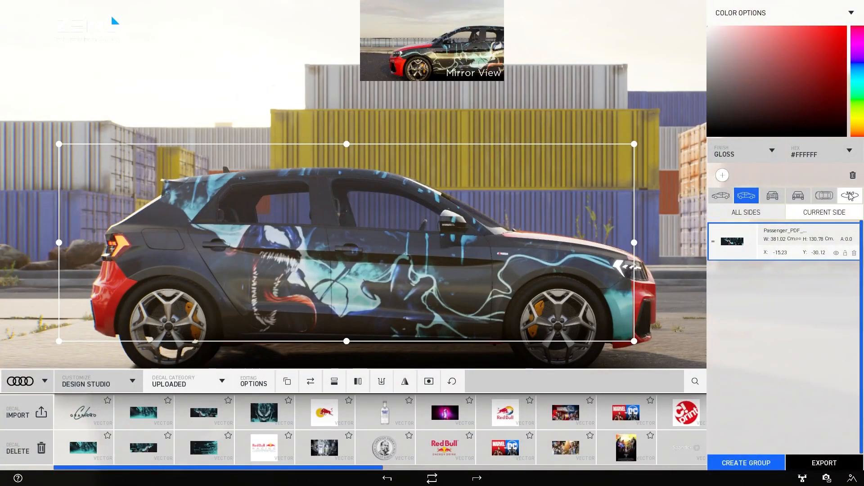
Step: Check the wrap in the 360 view and mask the passenger-side decal off the front bumper
{"action": "left_click", "coordinate": [850, 197]}
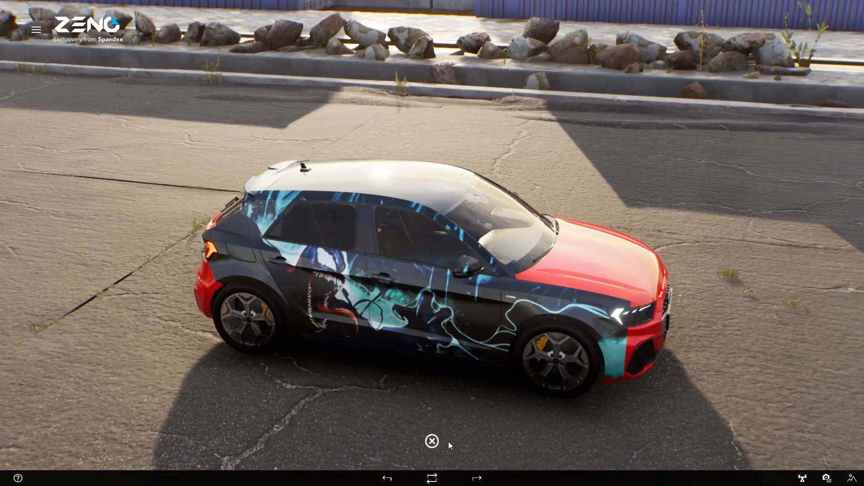
{"action": "left_click", "coordinate": [433, 443]}
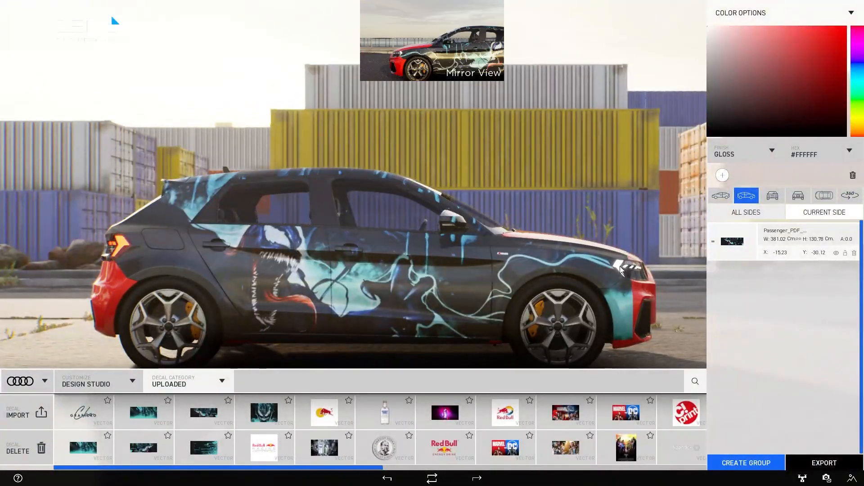
{"action": "left_click", "coordinate": [737, 258]}
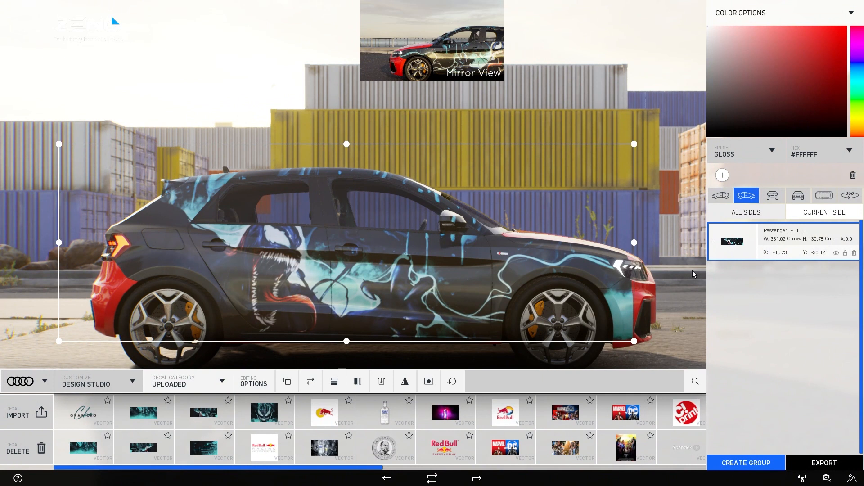
{"action": "left_click", "coordinate": [429, 381]}
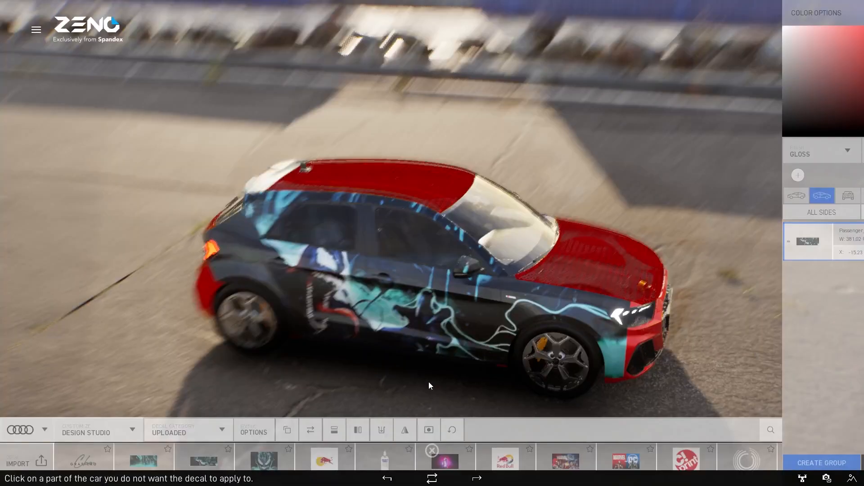
{"action": "left_click", "coordinate": [617, 357]}
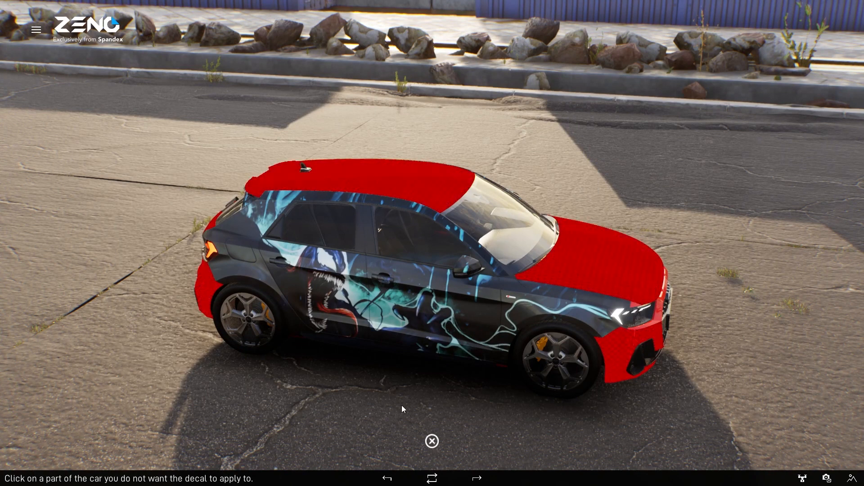
{"action": "left_click", "coordinate": [432, 442]}
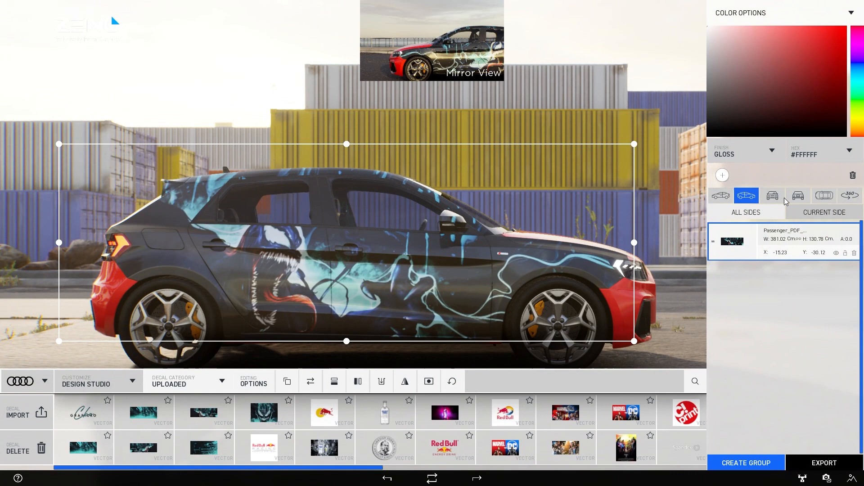
Step: Place the uploaded Venom hood decal over the hood in the top view, about 183 cm wide and 130 cm high, at about X 3.6, Y -147
{"action": "left_click", "coordinate": [825, 198]}
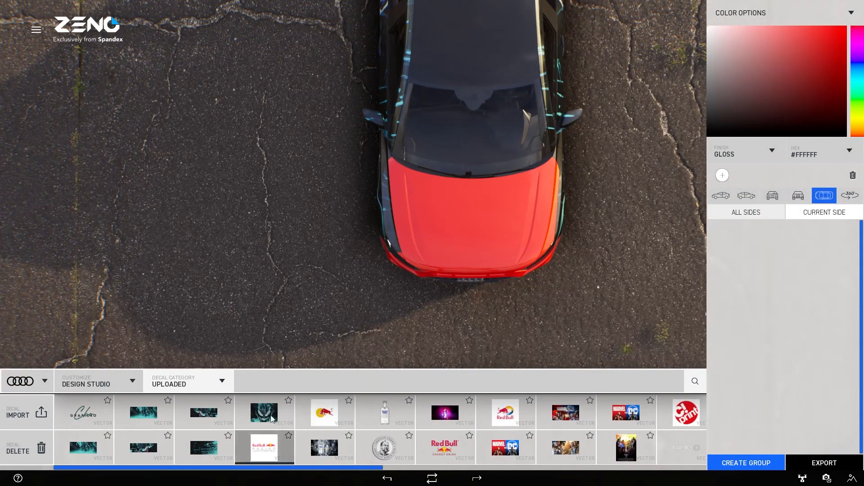
{"action": "left_click", "coordinate": [271, 419]}
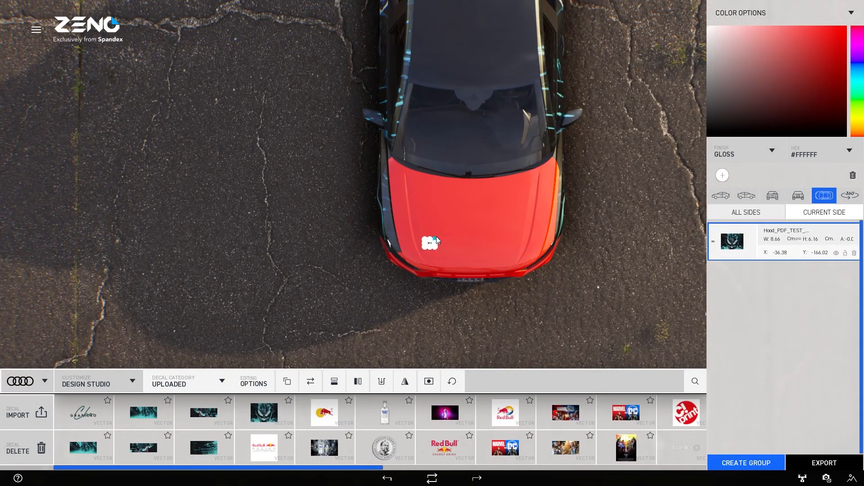
{"action": "left_click_drag", "start_coordinate": [466, 221], "coordinate": [537, 186]}
{"action": "left_click_drag", "start_coordinate": [497, 218], "coordinate": [469, 232]}
Step: Mask the hood decal off the passenger-side front fender and the neighbouring side panel
{"action": "left_click", "coordinate": [849, 195]}
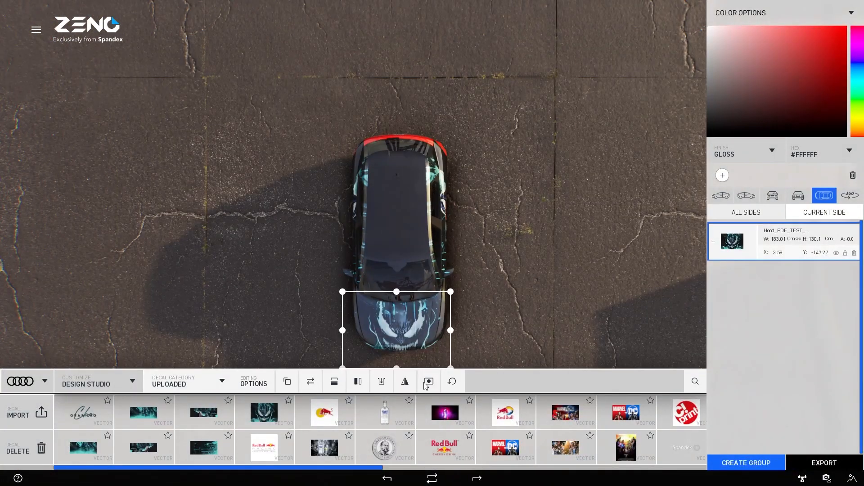
{"action": "left_click", "coordinate": [599, 324]}
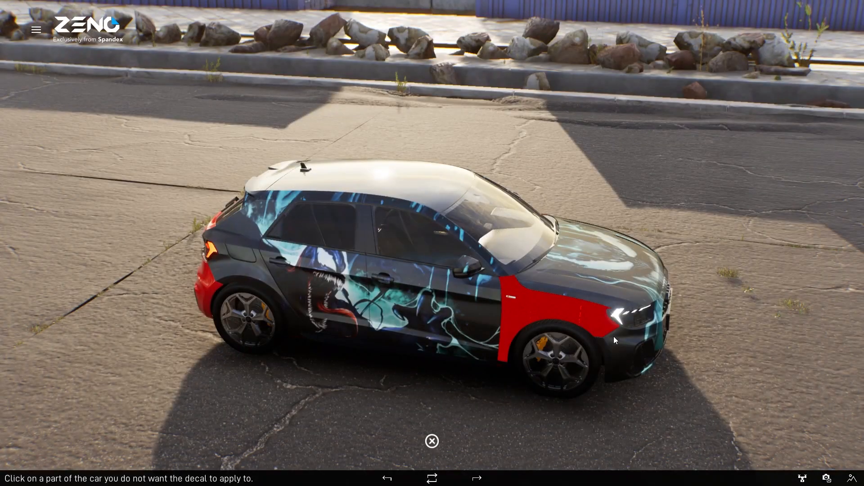
{"action": "left_click", "coordinate": [487, 260]}
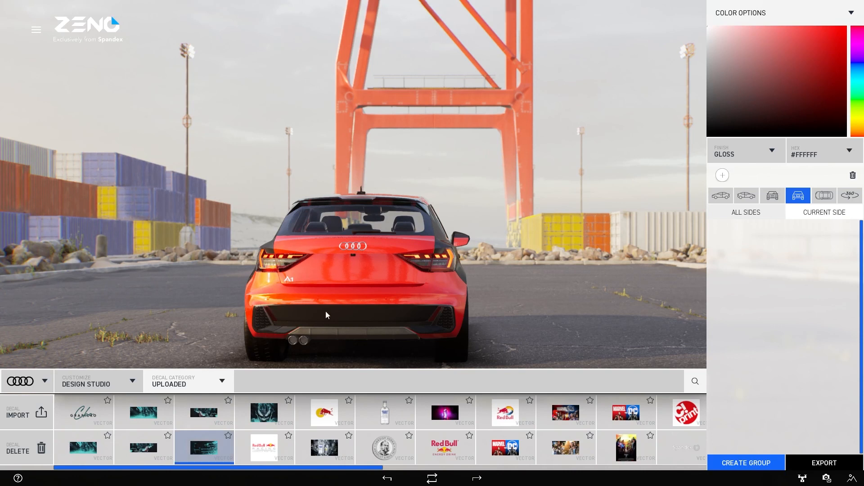
Step: Place the uploaded roof decal over the car's rear, rotated about -89 degrees, about 368 by 192 cm, at about X 1.5, Y -20
{"action": "left_click", "coordinate": [409, 251]}
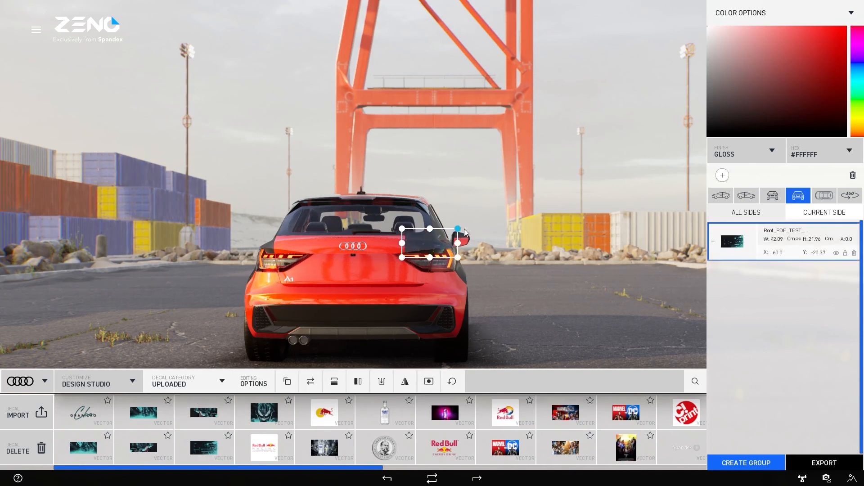
{"action": "left_click_drag", "start_coordinate": [494, 223], "coordinate": [558, 128]}
{"action": "mouse_move", "coordinate": [182, 111]}
{"action": "left_mouse_down"}
{"action": "mouse_move", "coordinate": [154, 204]}
{"action": "mouse_move", "coordinate": [373, 356]}
{"action": "mouse_move", "coordinate": [368, 299]}
{"action": "left_mouse_up"}
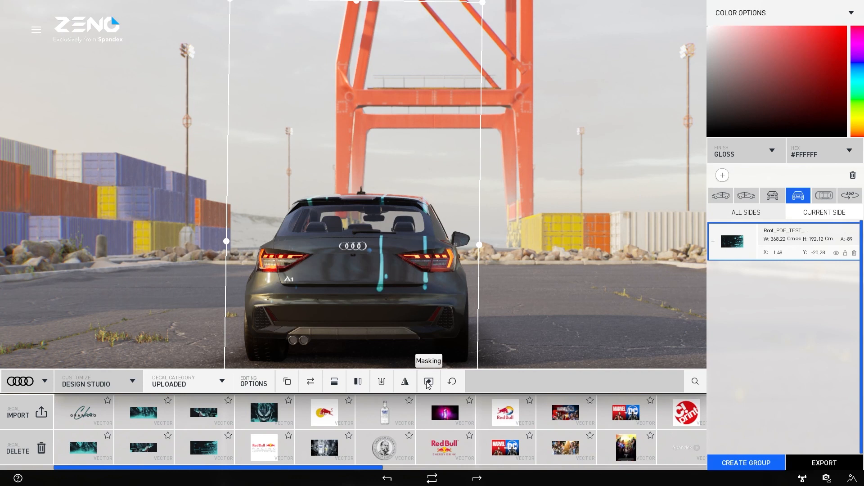
Step: Mask the rear-side decal off the roof and the driver-side rear quarter panel
{"action": "left_click", "coordinate": [428, 382]}
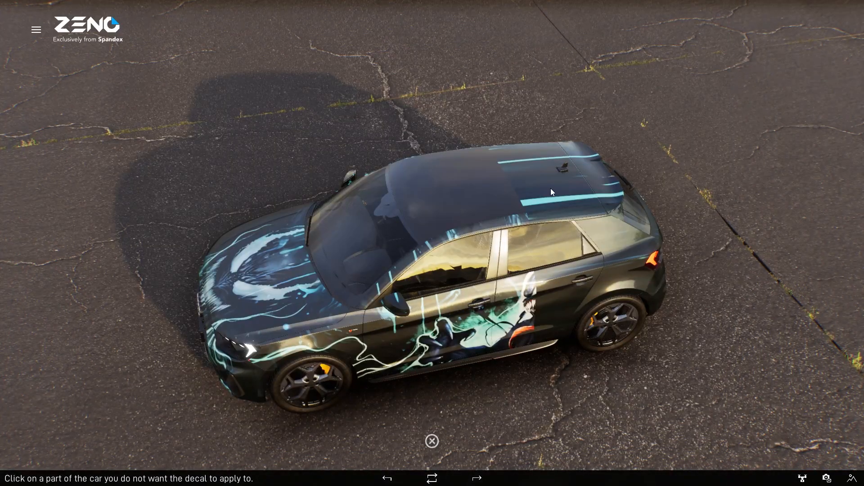
{"action": "left_click", "coordinate": [551, 192]}
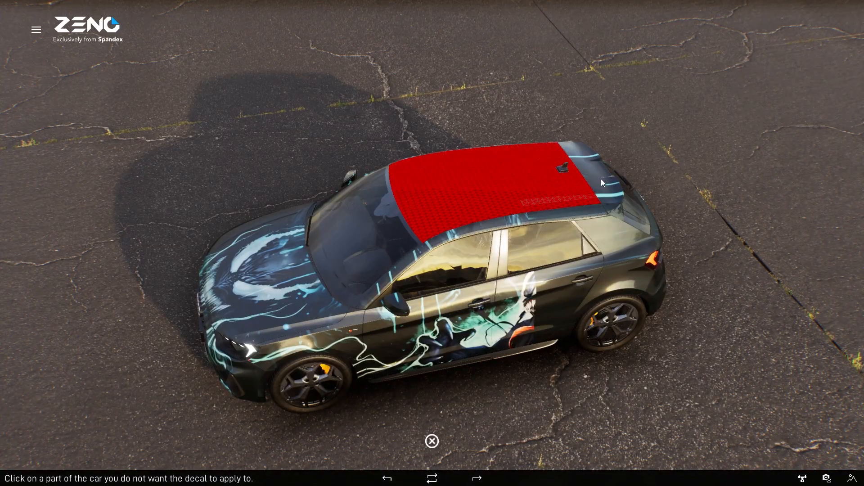
{"action": "left_click", "coordinate": [628, 257]}
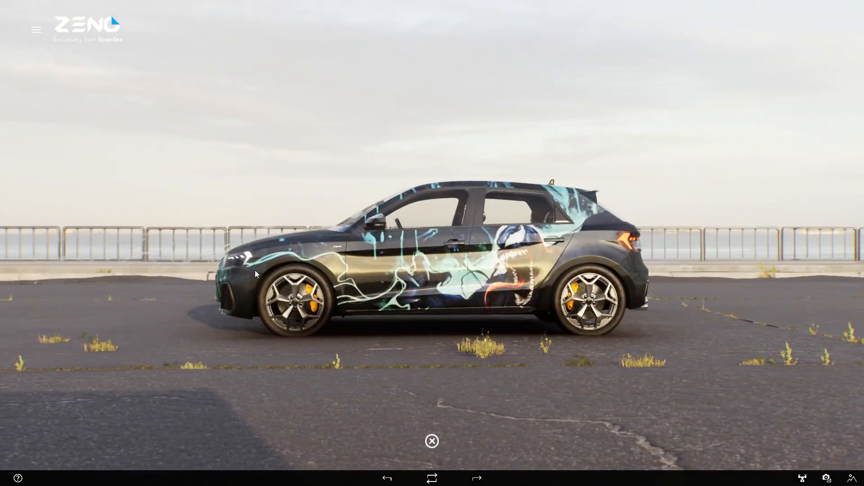
{"action": "left_click", "coordinate": [432, 442]}
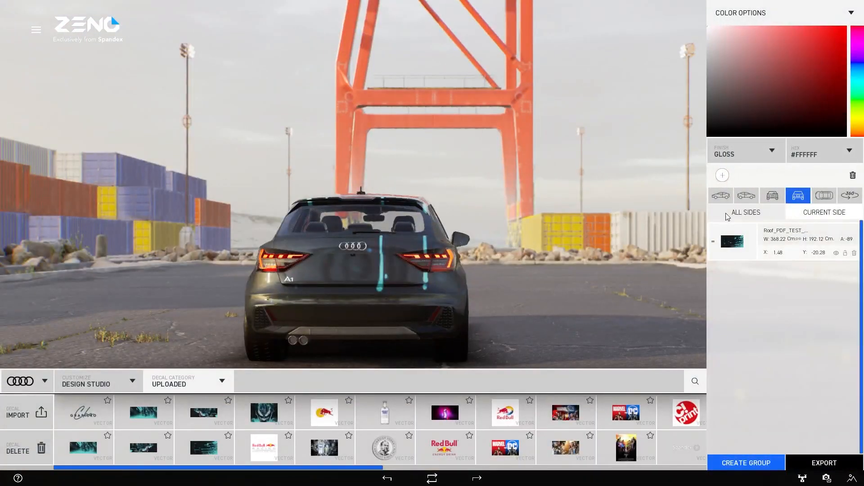
Step: Resize the driver-side Venom decal to about 382 by 131 cm and shift it towards the front to about X 17, Y -34
{"action": "left_click", "coordinate": [722, 197]}
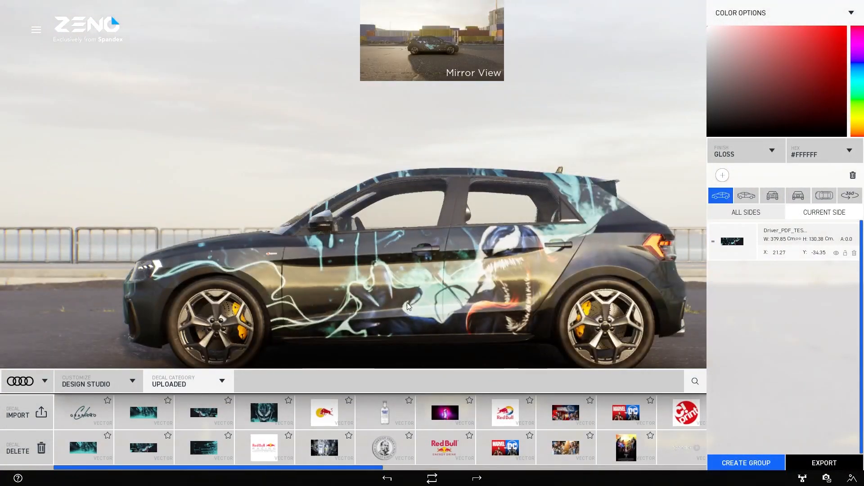
{"action": "key", "text": "Tab"}
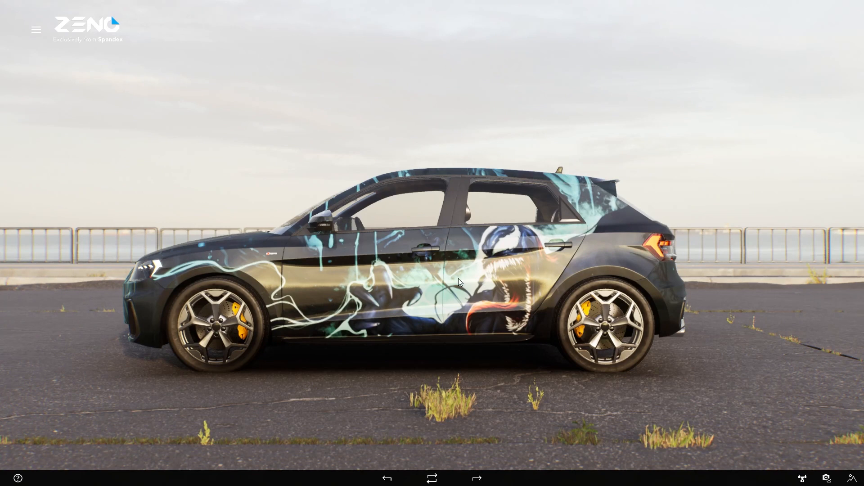
{"action": "key", "text": "Tab"}
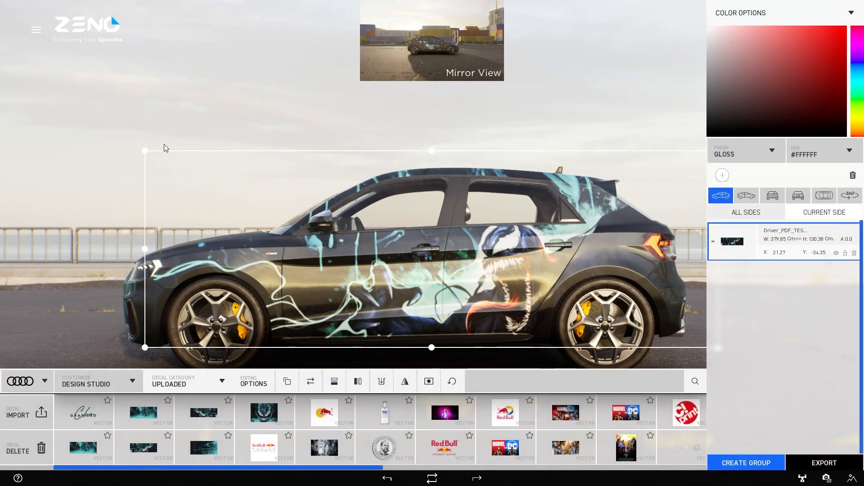
{"action": "left_click_drag", "start_coordinate": [146, 152], "coordinate": [145, 147]}
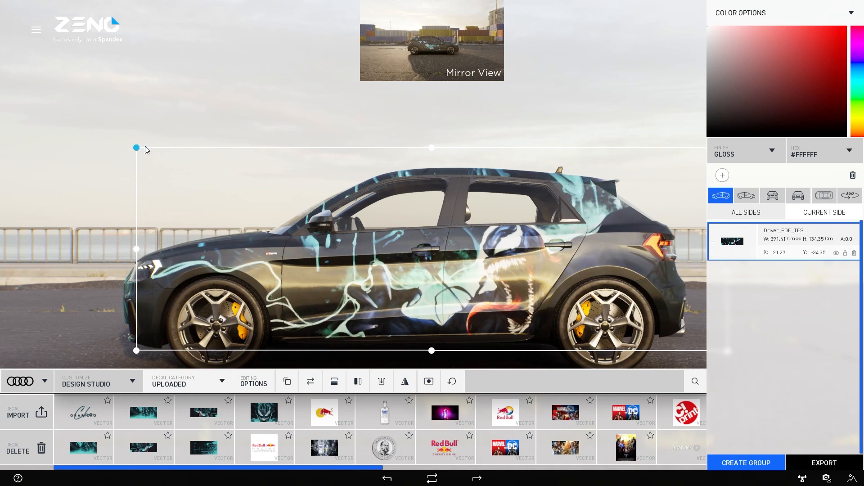
{"action": "key", "text": "Tab"}
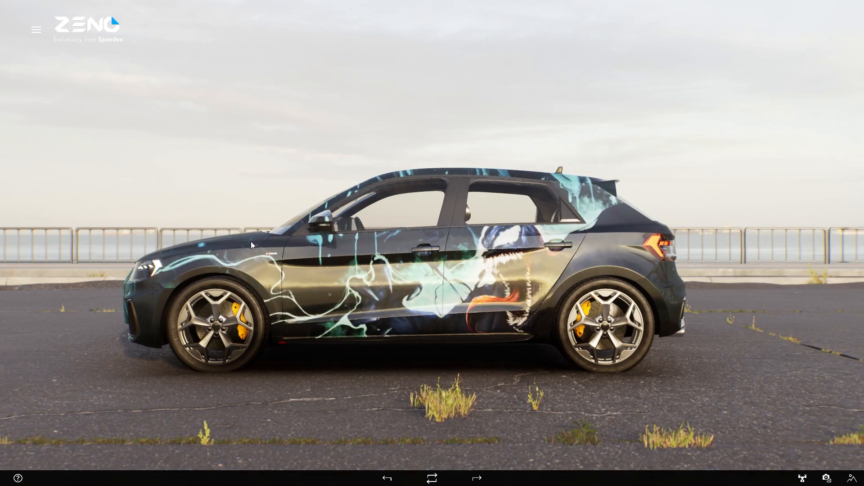
{"action": "key", "text": "Tab"}
{"action": "key", "text": "Tab"}
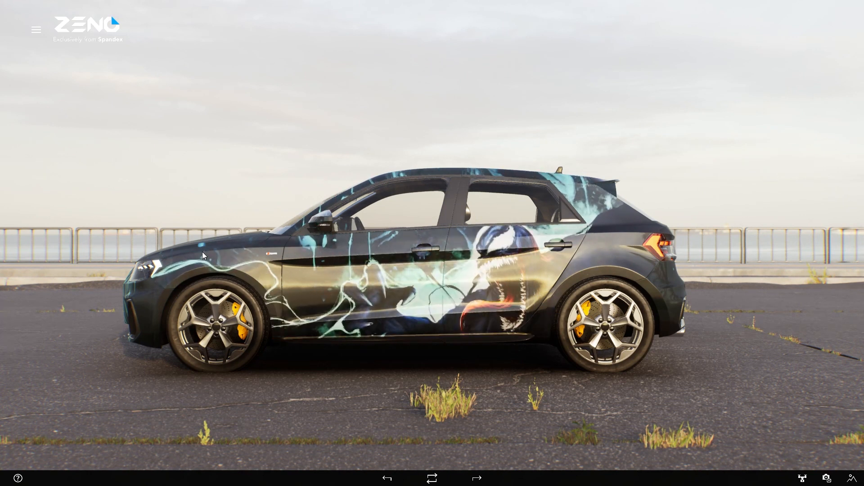
{"action": "key", "text": "Tab"}
{"action": "left_click", "coordinate": [745, 195]}
{"action": "left_click", "coordinate": [721, 196]}
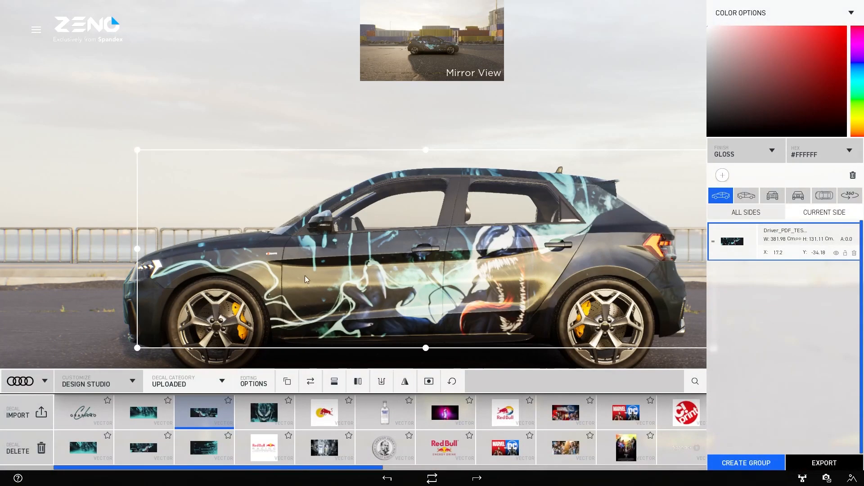
Step: Move the driver-side decal further forward to about X 11.6, Y -34, and compare it with the passenger side
{"action": "key", "text": "Tab"}
{"action": "key", "text": "Tab"}
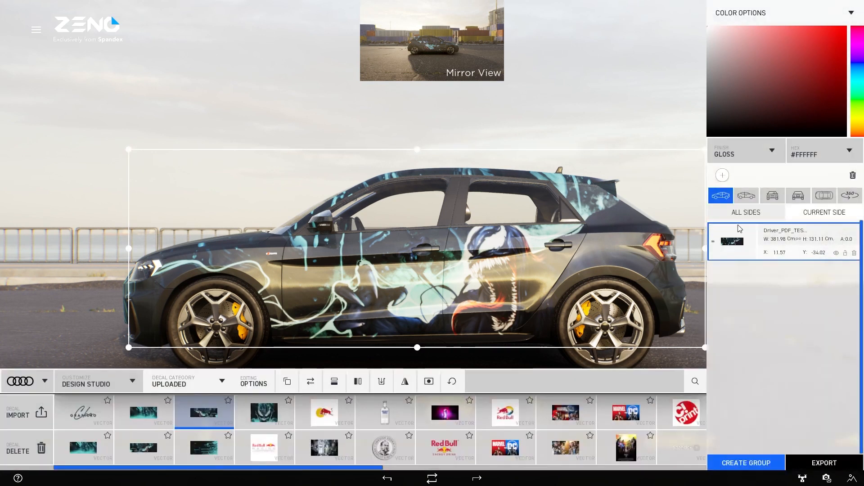
{"action": "left_click", "coordinate": [747, 196]}
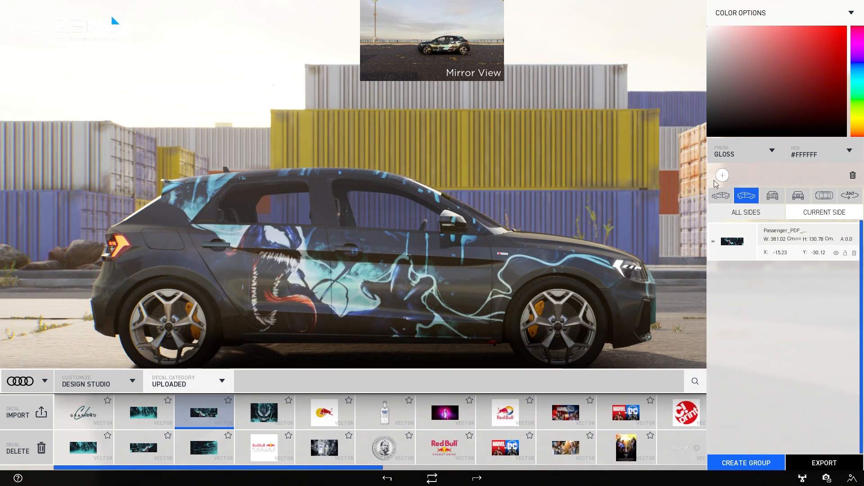
{"action": "left_click", "coordinate": [723, 198]}
{"action": "key", "text": "Tab"}
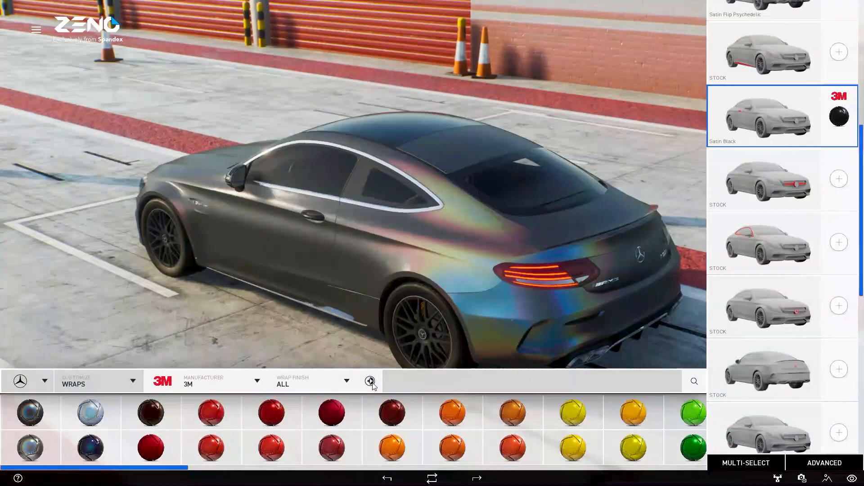
Step: Preview Chrome Delete on the Mercedes from the rear and the front, and turn it off again
{"action": "left_click", "coordinate": [371, 383]}
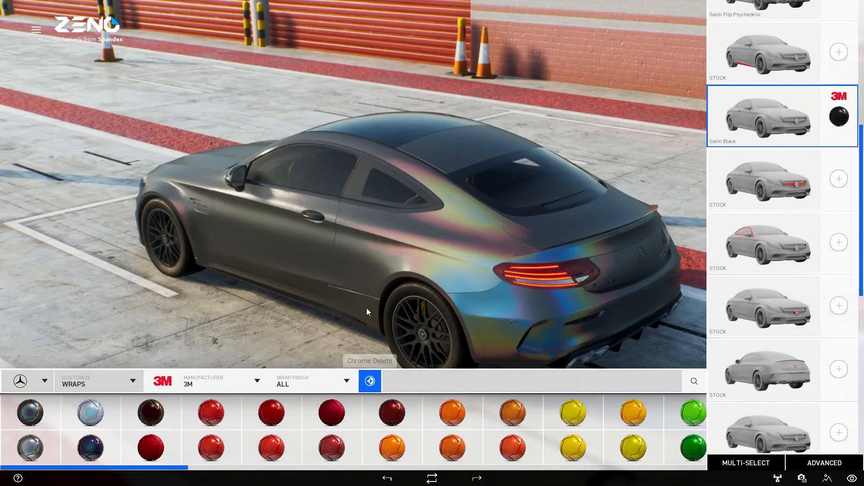
{"action": "left_click_drag", "start_coordinate": [322, 263], "coordinate": [338, 263]}
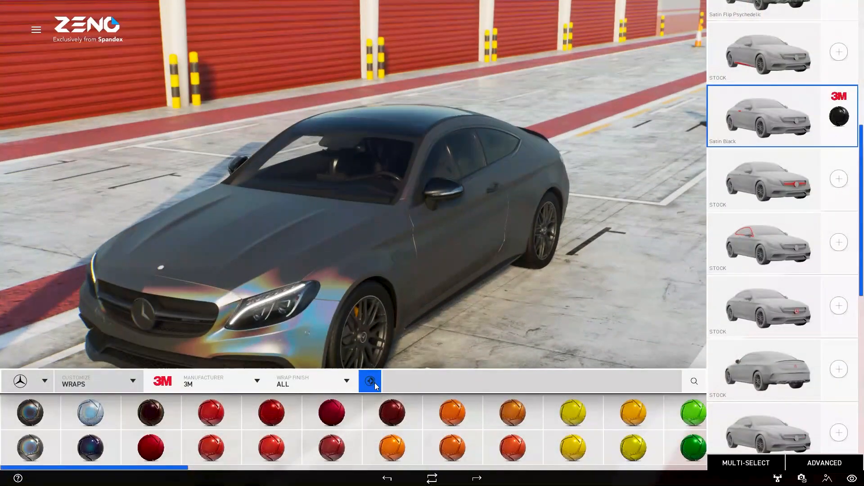
{"action": "left_click", "coordinate": [372, 382]}
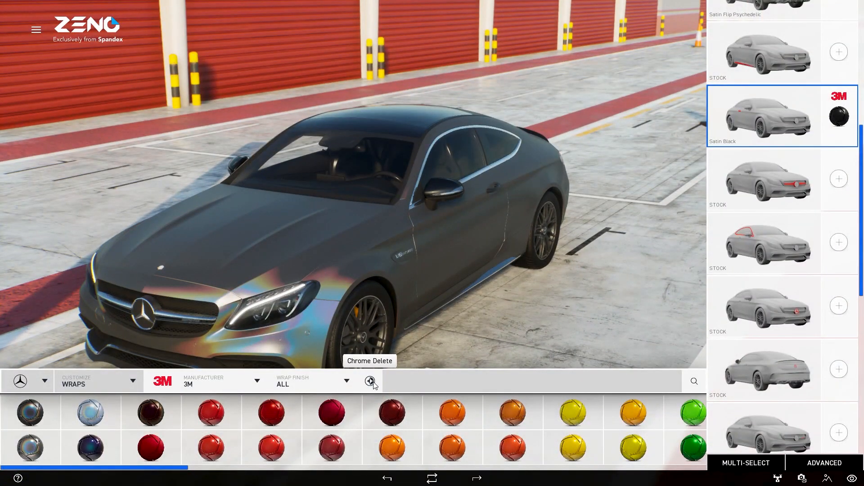
Step: Toggle Chrome Delete on and off to compare the chrome trim on the Mercedes from the side and rear
{"action": "left_click", "coordinate": [372, 382]}
{"action": "left_click_drag", "start_coordinate": [371, 317], "coordinate": [387, 317]}
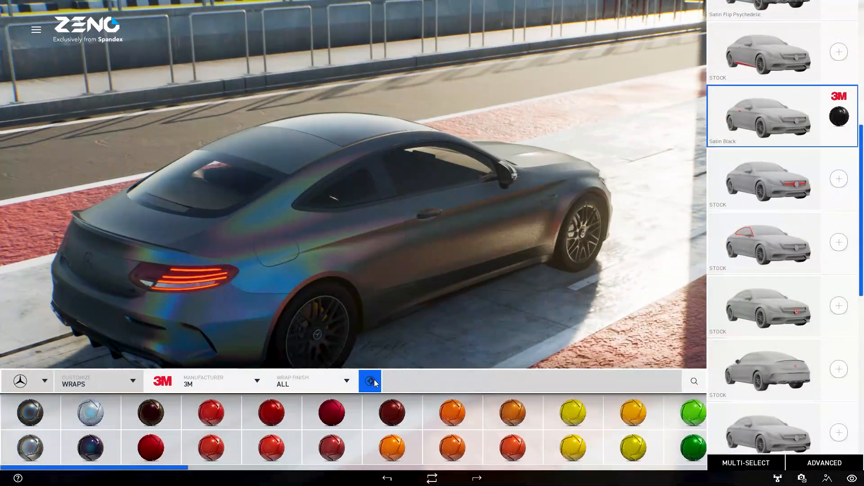
{"action": "left_click", "coordinate": [373, 381]}
{"action": "left_click", "coordinate": [372, 382]}
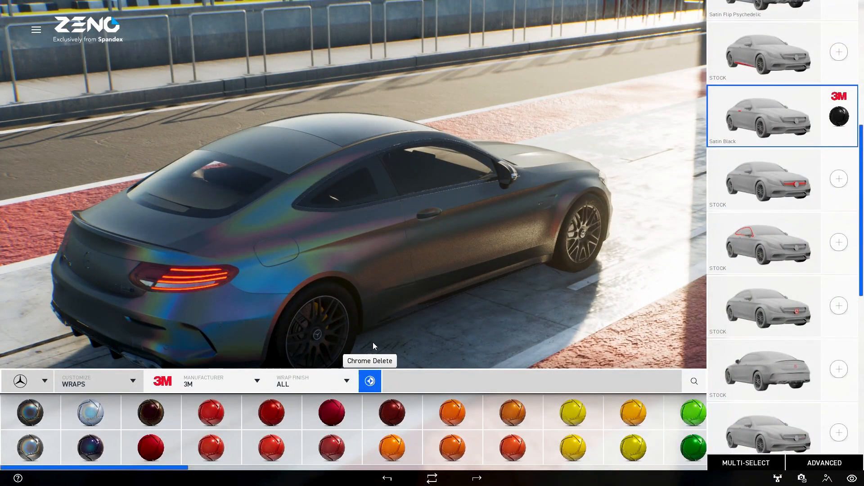
{"action": "left_click_drag", "start_coordinate": [375, 336], "coordinate": [378, 336]}
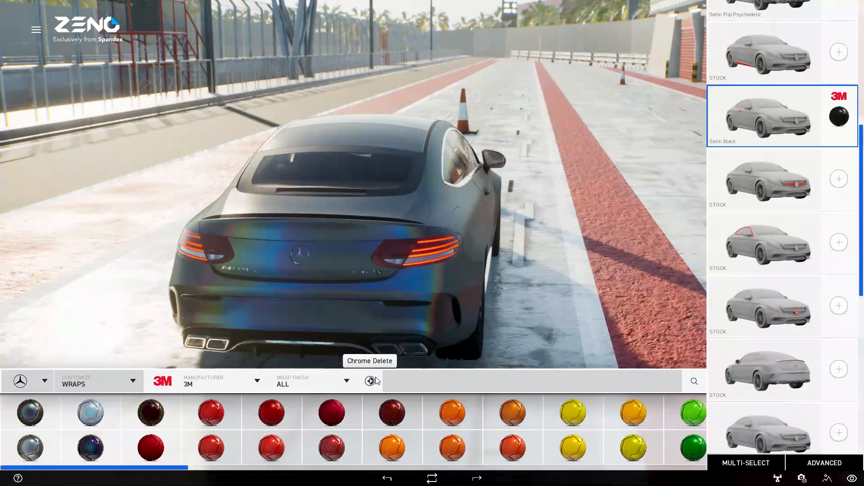
{"action": "left_click_drag", "start_coordinate": [323, 293], "coordinate": [332, 295]}
{"action": "left_click", "coordinate": [369, 382]}
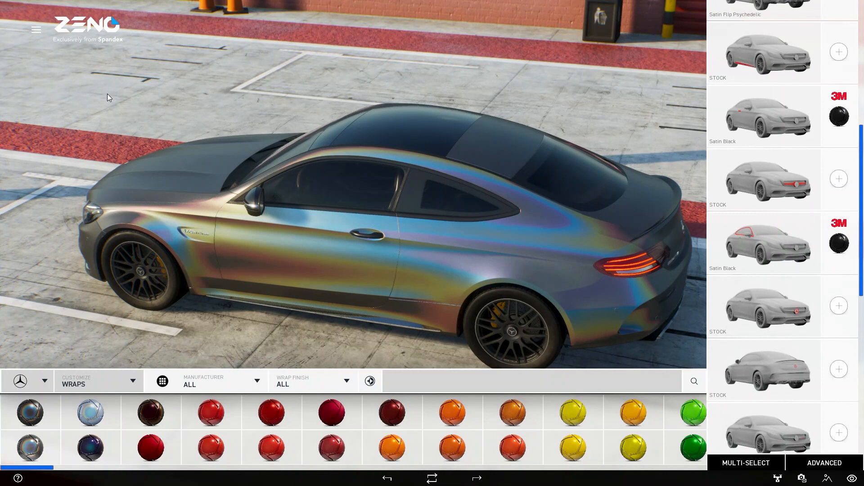
Step: Open the window tint options and examine the details of the available tint strengths, including 20%, 35%, 50% and 75%
{"action": "left_click", "coordinate": [130, 384]}
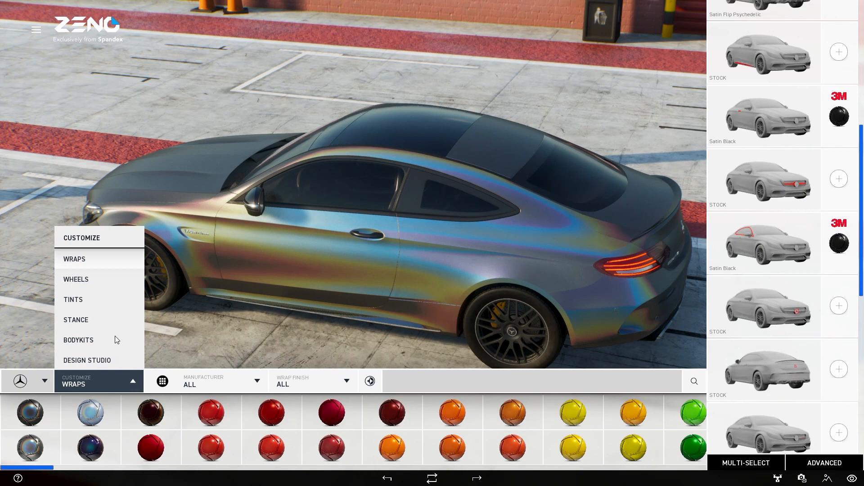
{"action": "left_click", "coordinate": [94, 301]}
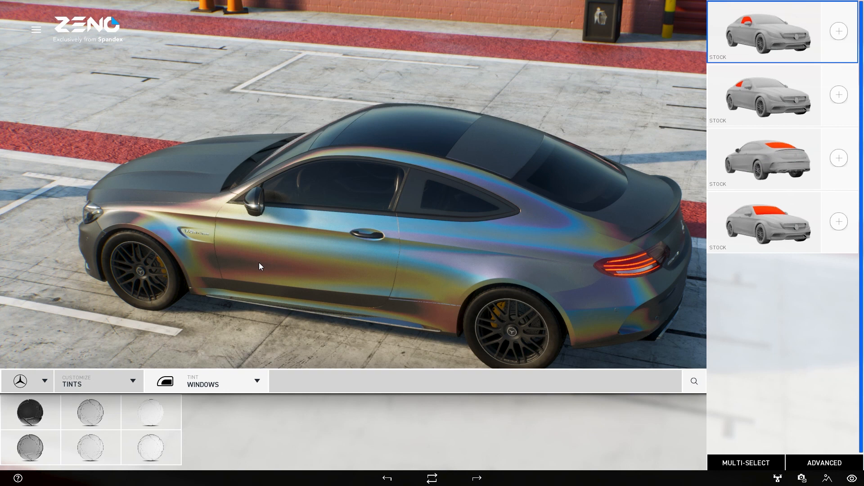
{"action": "mouse_move", "coordinate": [33, 418]}
{"action": "mouse_move", "coordinate": [37, 444]}
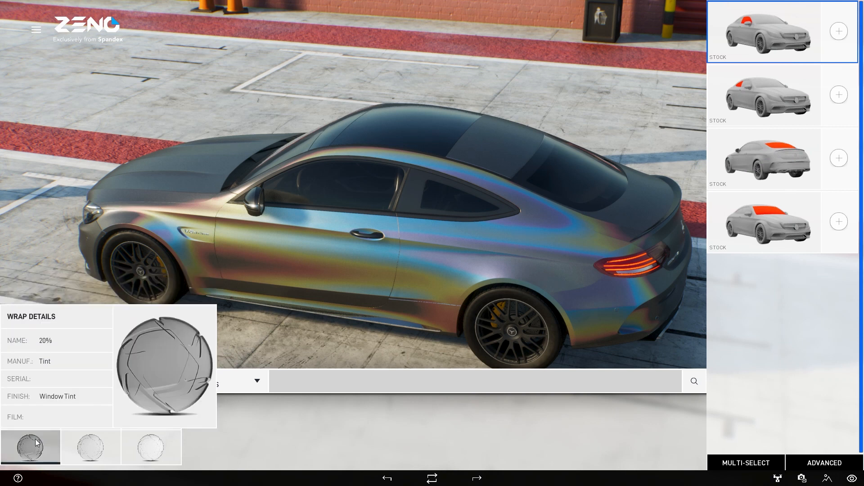
{"action": "mouse_move", "coordinate": [75, 419]}
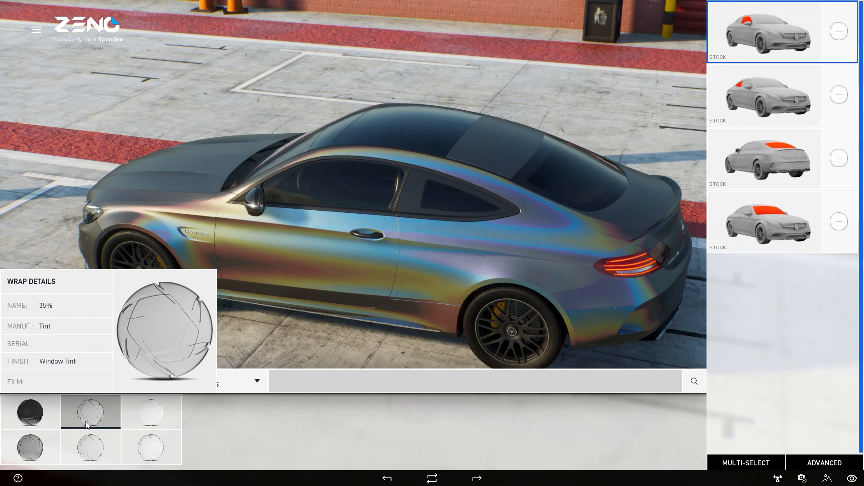
{"action": "mouse_move", "coordinate": [91, 440]}
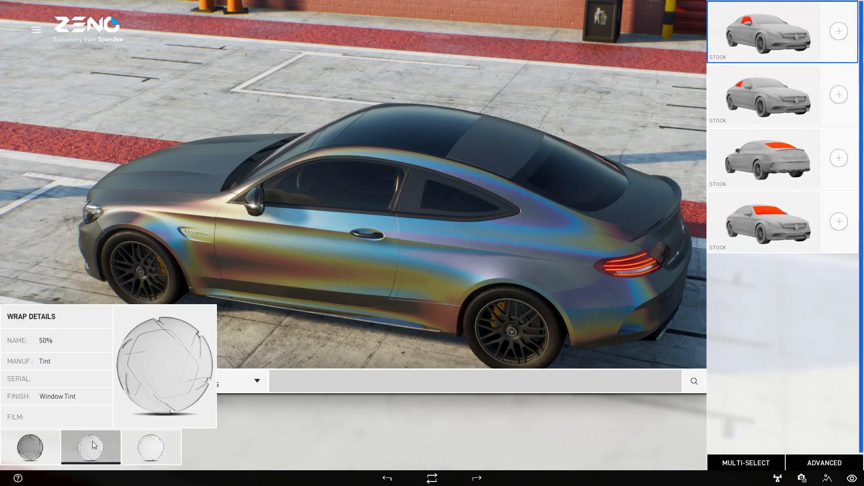
{"action": "mouse_move", "coordinate": [145, 411]}
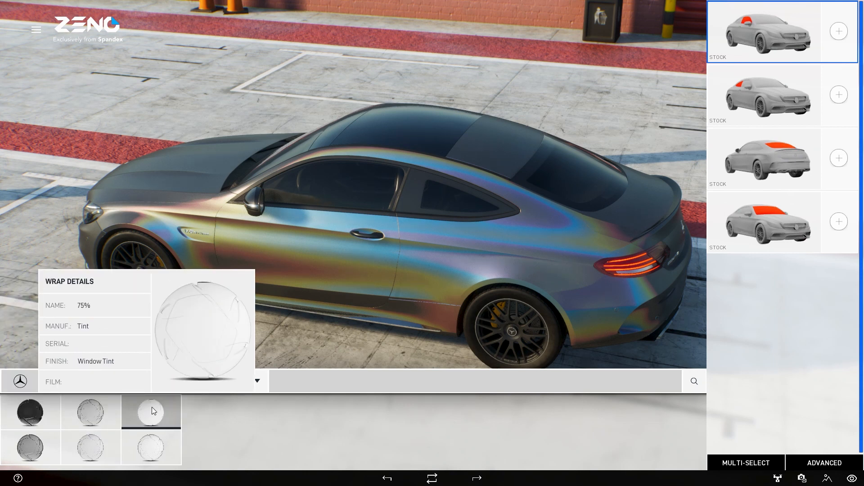
{"action": "left_click", "coordinate": [152, 410]}
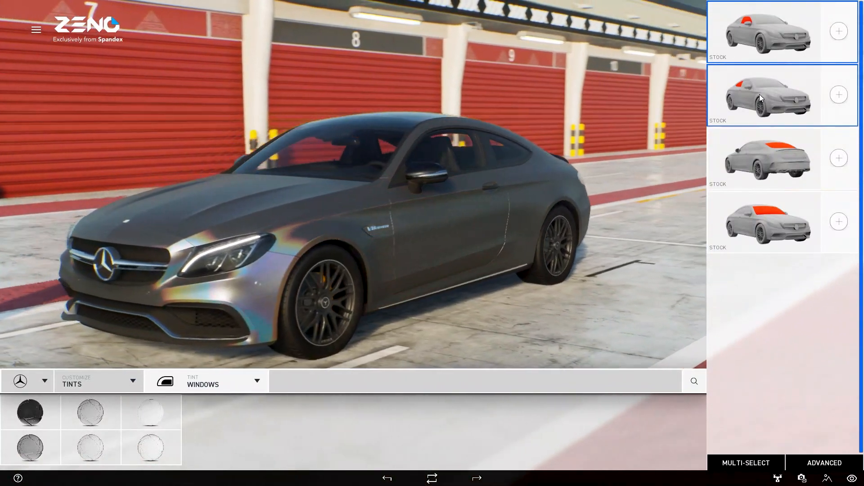
Step: Apply the 5% tint to the rear side windows and to the rear window
{"action": "left_click", "coordinate": [760, 94]}
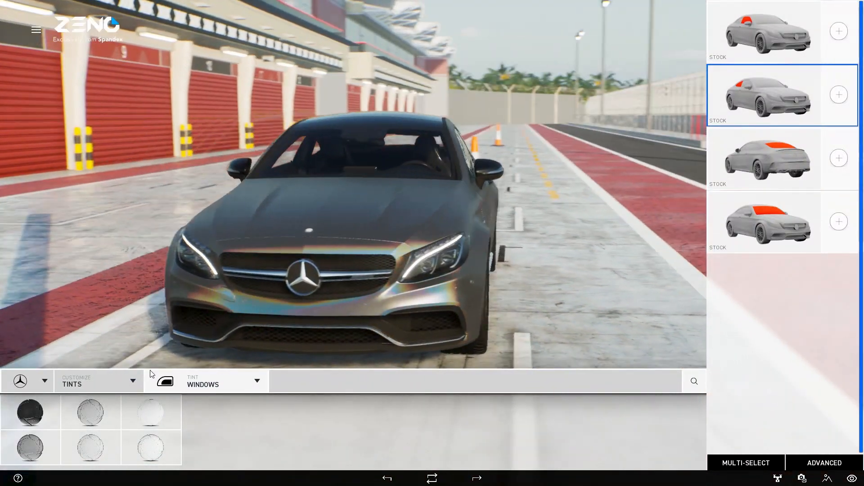
{"action": "left_click", "coordinate": [28, 409]}
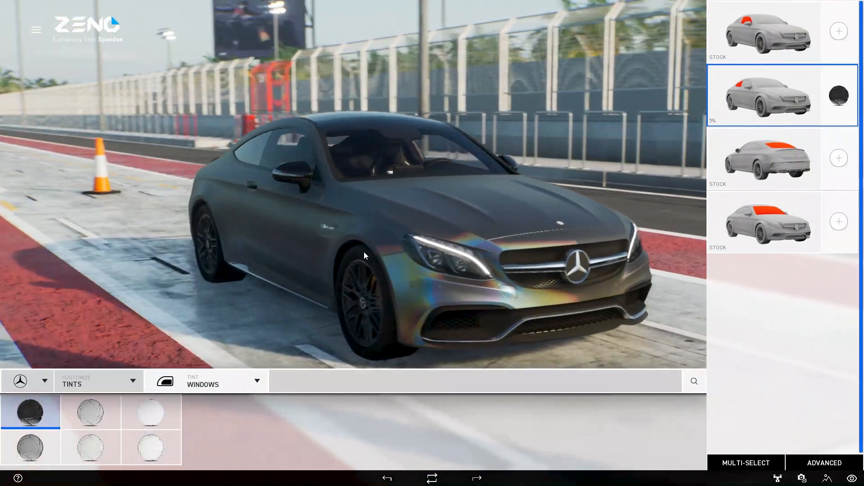
{"action": "left_click", "coordinate": [355, 252]}
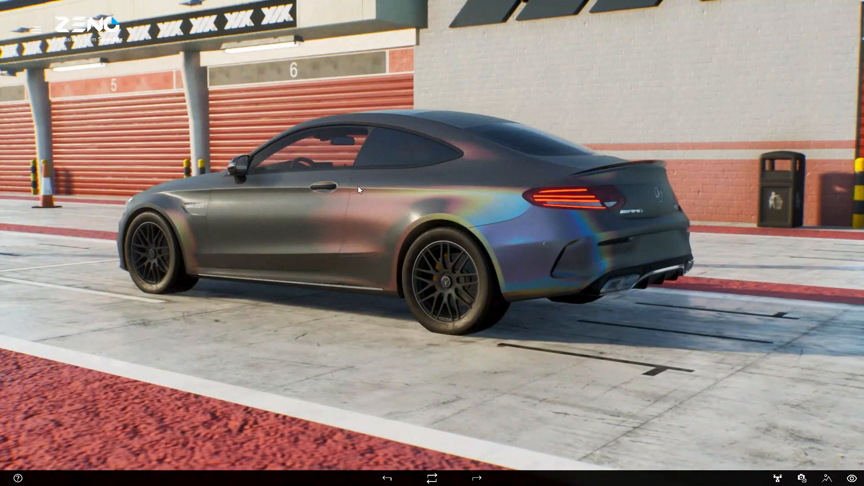
{"action": "left_click", "coordinate": [358, 190]}
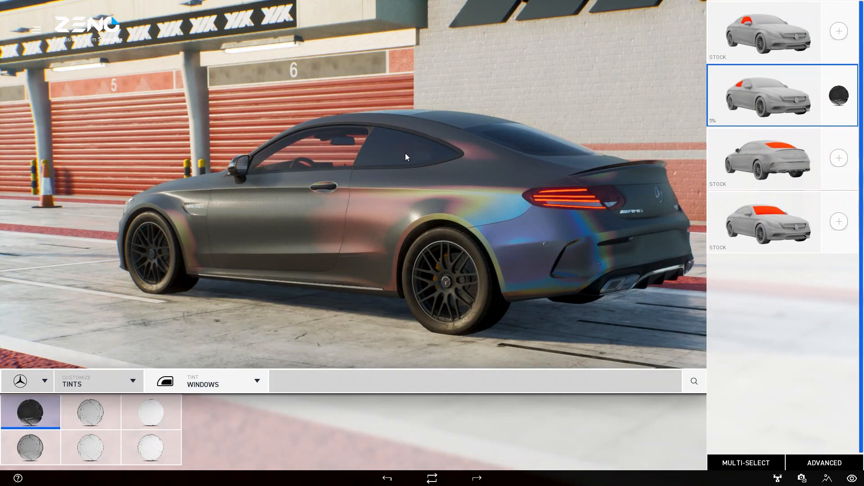
{"action": "left_click", "coordinate": [761, 156]}
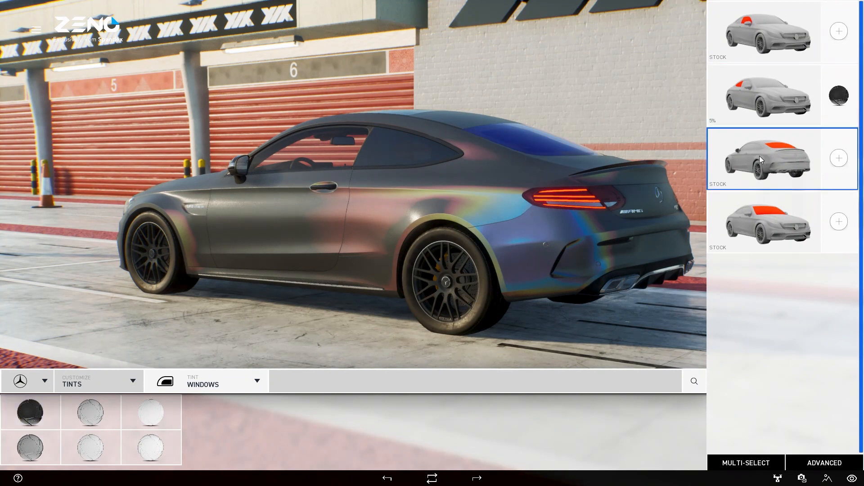
{"action": "left_click", "coordinate": [30, 411]}
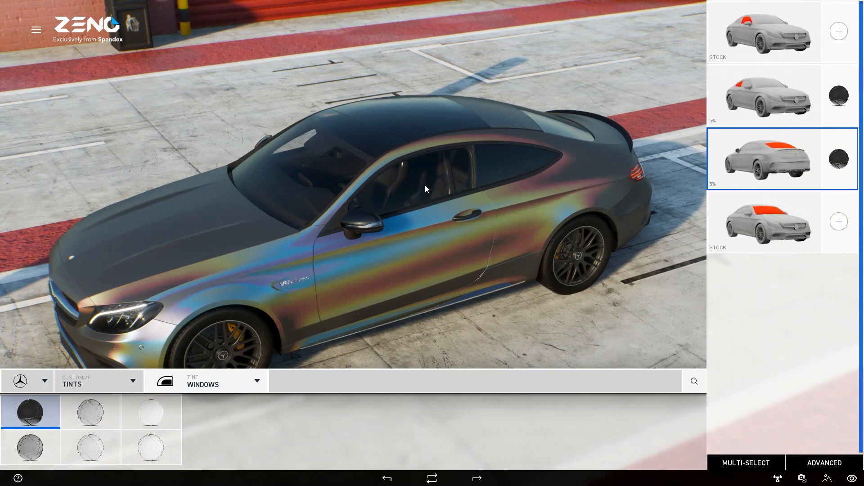
Step: Highlight the windshield and the front side windows, and compare the tinted and stock glass from the driver's side
{"action": "left_click", "coordinate": [763, 217]}
{"action": "left_click", "coordinate": [756, 29]}
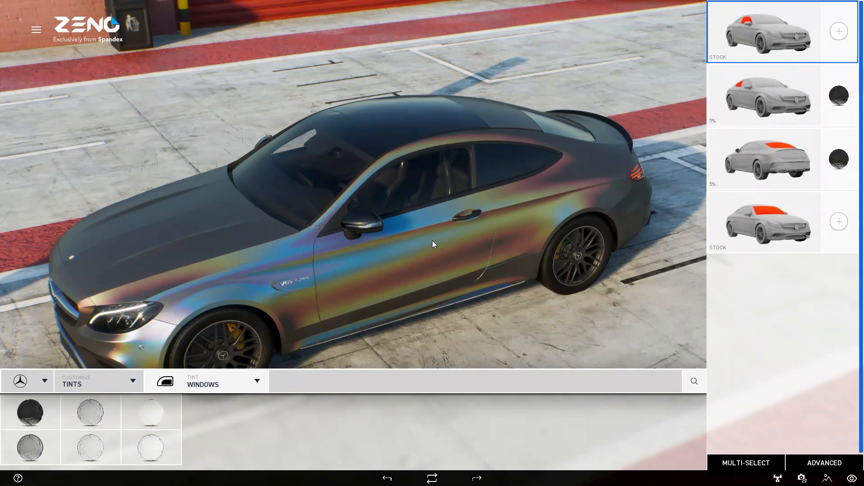
{"action": "left_click_drag", "start_coordinate": [536, 207], "coordinate": [522, 215]}
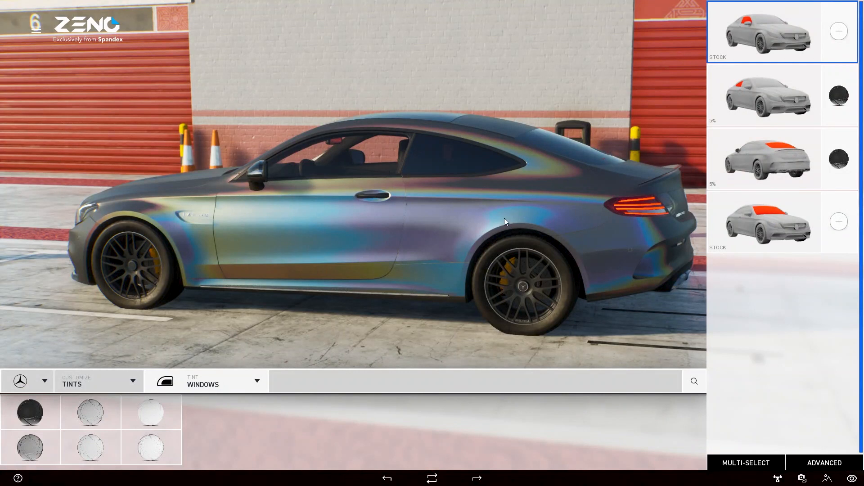
Step: Switch from window tints to light tints and apply Medium Smoke to the headlights
{"action": "left_click", "coordinate": [258, 382]}
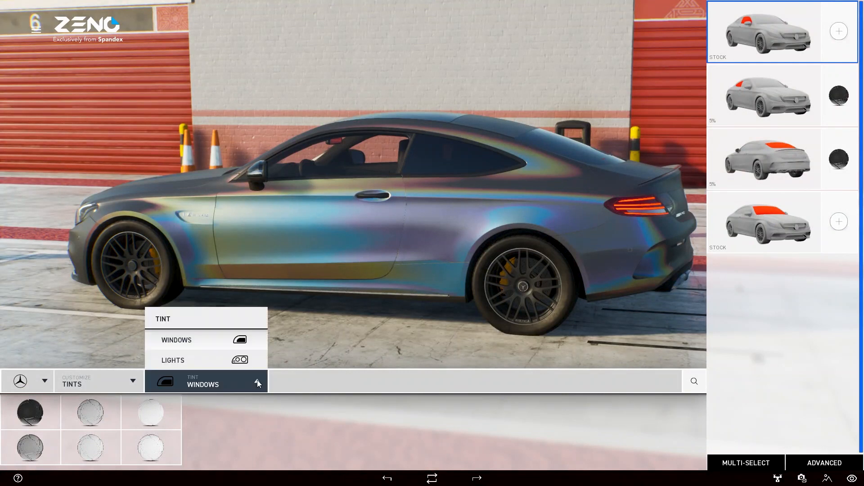
{"action": "left_click", "coordinate": [239, 362]}
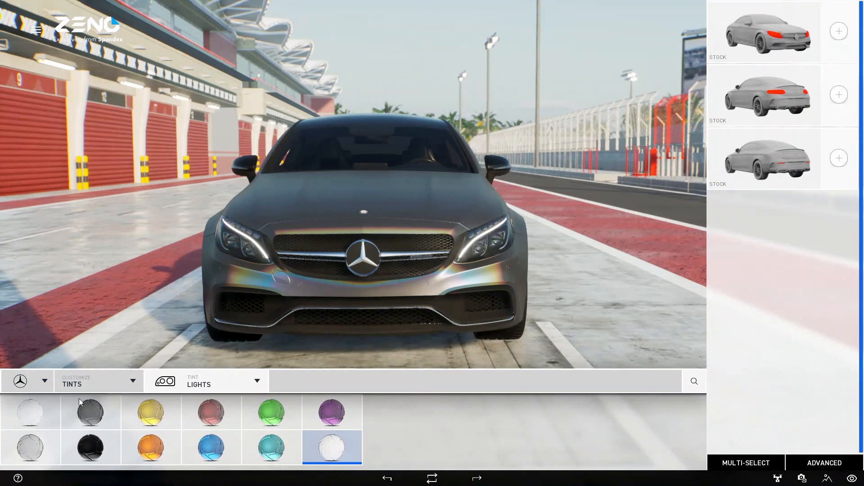
{"action": "mouse_move", "coordinate": [32, 454]}
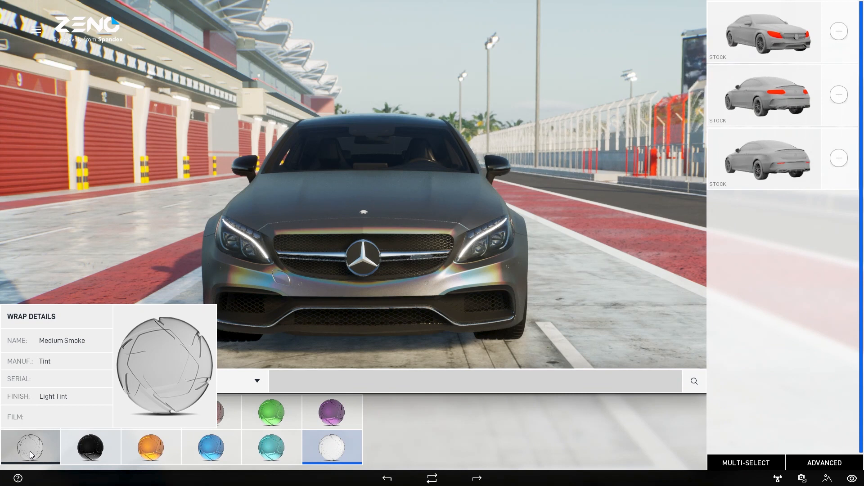
{"action": "left_click", "coordinate": [31, 455]}
{"action": "left_click", "coordinate": [740, 28]}
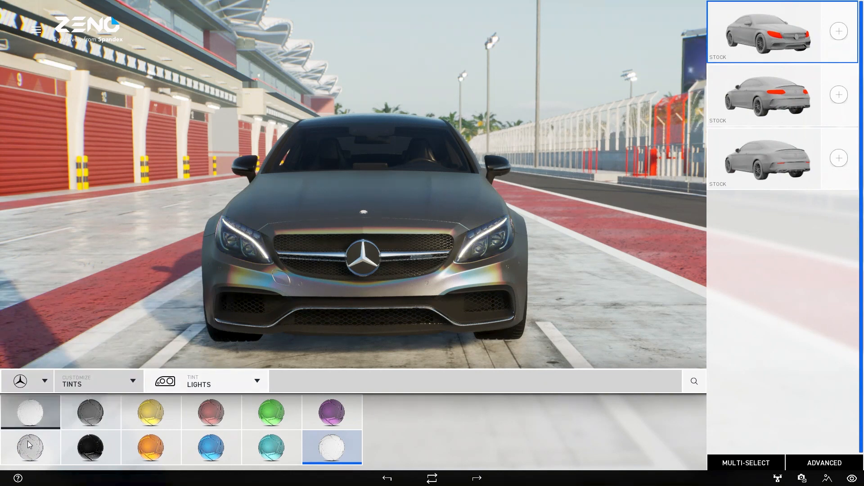
{"action": "left_click", "coordinate": [23, 453]}
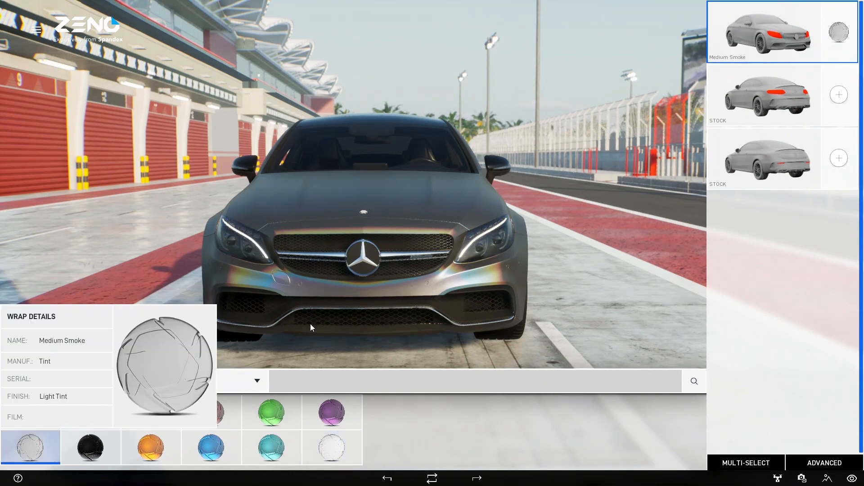
Step: Apply the Limo tint to the taillights and to the rear bumper reflectors
{"action": "left_click", "coordinate": [475, 253]}
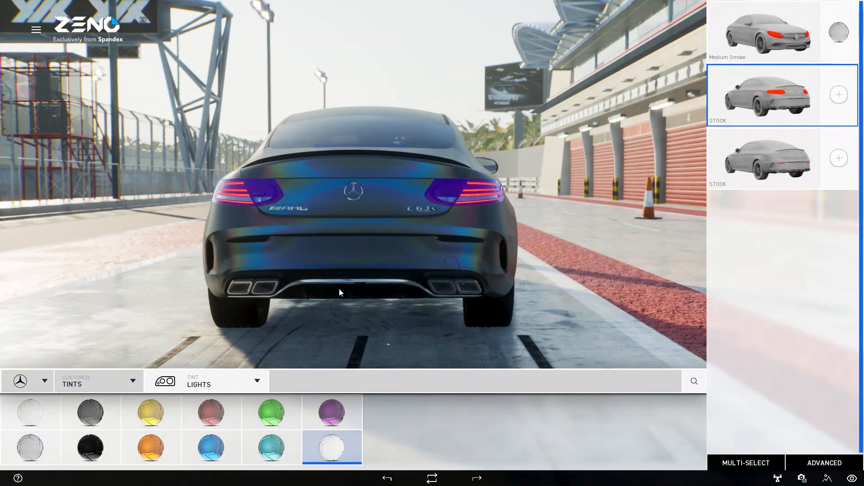
{"action": "left_click", "coordinate": [96, 444]}
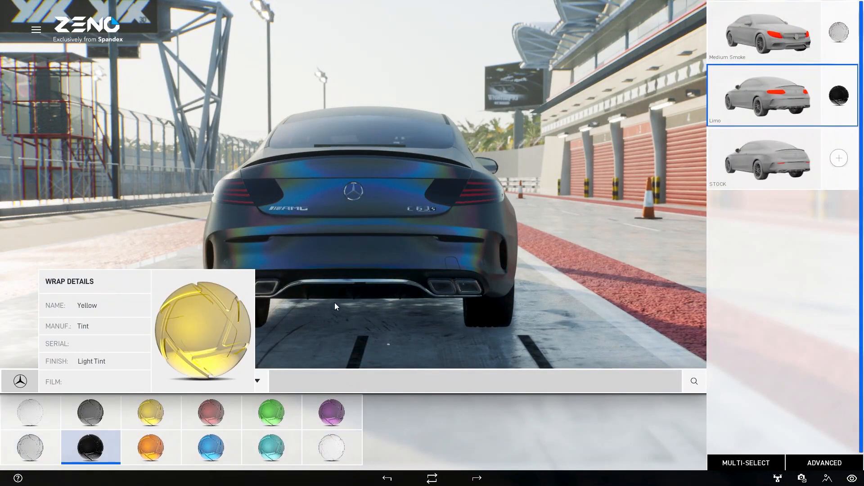
{"action": "left_click", "coordinate": [782, 162]}
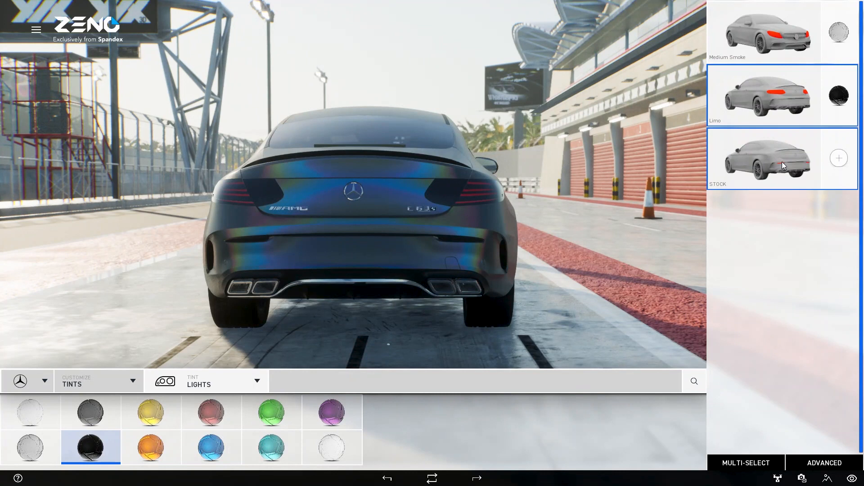
{"action": "left_click", "coordinate": [103, 451]}
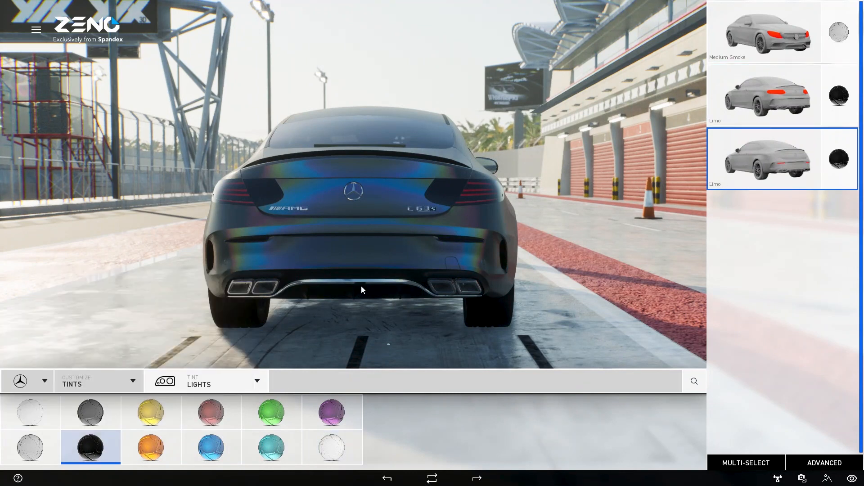
{"action": "mouse_move", "coordinate": [362, 286]}
{"action": "left_mouse_down"}
{"action": "mouse_move", "coordinate": [386, 286]}
{"action": "mouse_move", "coordinate": [376, 288]}
{"action": "left_mouse_up"}
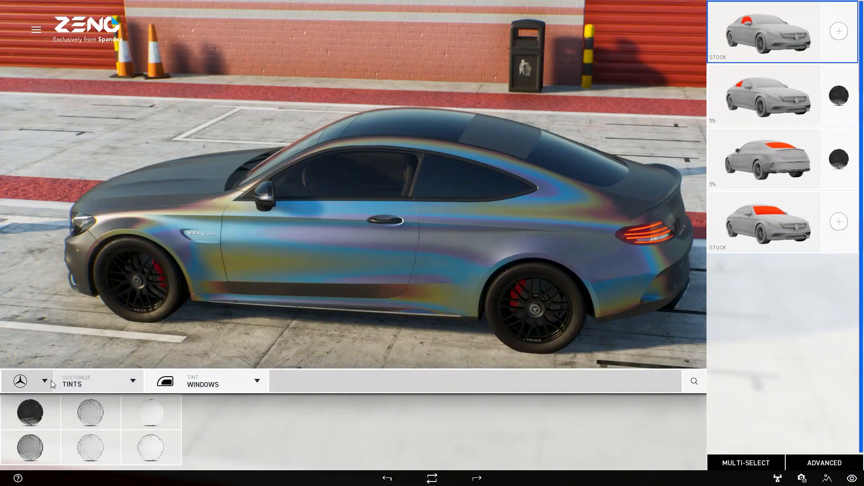
Step: Switch to wheel customization and show the wheels from the driver's side
{"action": "left_click", "coordinate": [133, 382]}
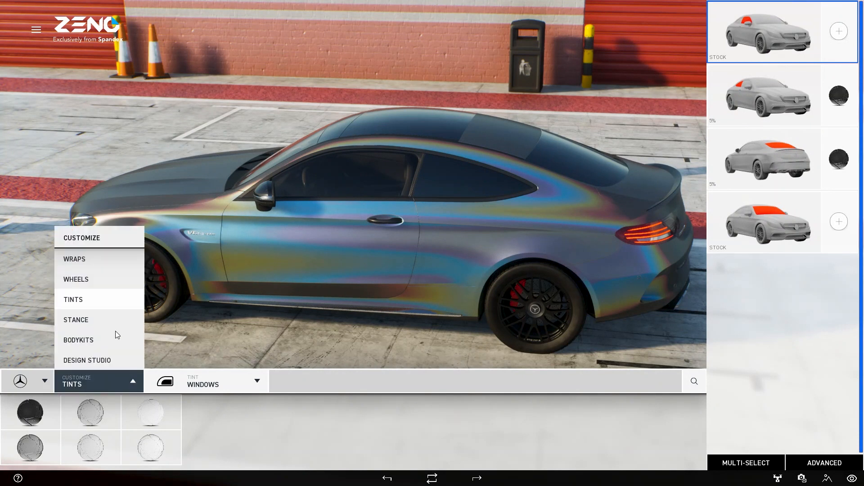
{"action": "left_click", "coordinate": [93, 280]}
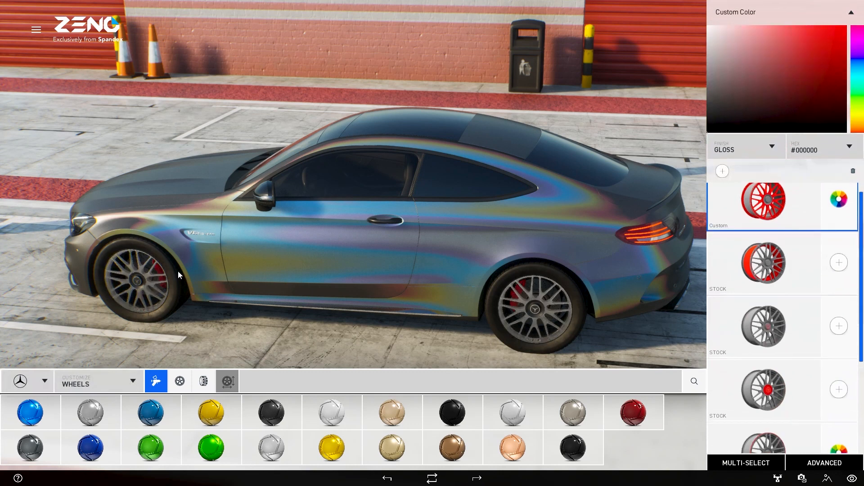
{"action": "left_click_drag", "start_coordinate": [289, 284], "coordinate": [284, 281]}
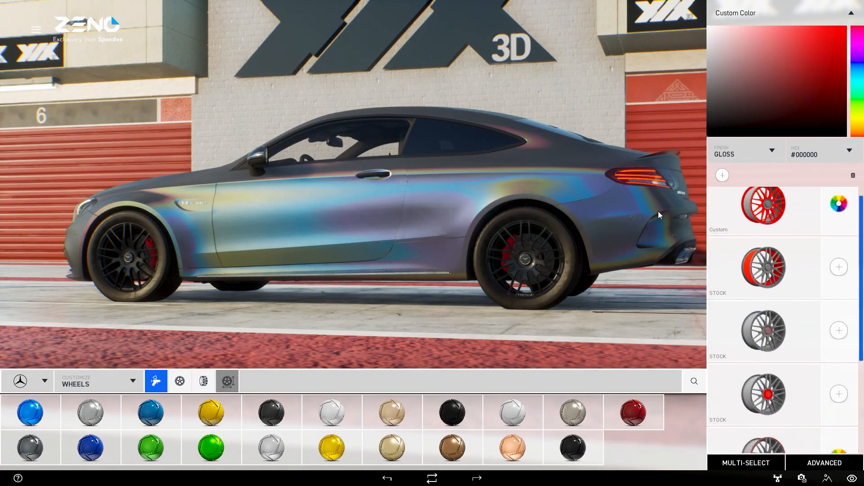
Step: Set the rims' custom colour to yellow #B2AC33 and show its HEX, RGB, HSV and CMYK codes
{"action": "left_click", "coordinate": [784, 106]}
{"action": "left_click", "coordinate": [838, 56]}
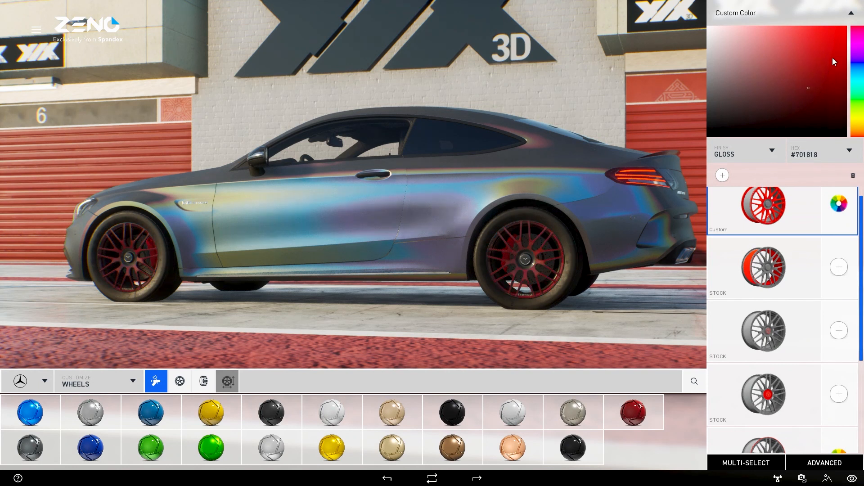
{"action": "left_click", "coordinate": [843, 32]}
{"action": "left_click_drag", "start_coordinate": [860, 40], "coordinate": [860, 122]}
{"action": "mouse_move", "coordinate": [833, 38]}
{"action": "left_mouse_down"}
{"action": "mouse_move", "coordinate": [793, 40]}
{"action": "mouse_move", "coordinate": [788, 47]}
{"action": "mouse_move", "coordinate": [812, 74]}
{"action": "mouse_move", "coordinate": [804, 60]}
{"action": "left_mouse_up"}
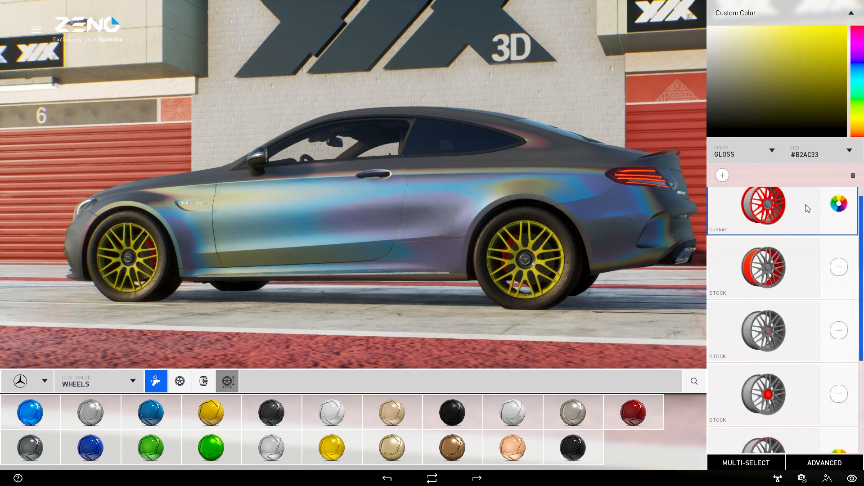
{"action": "left_click", "coordinate": [850, 152]}
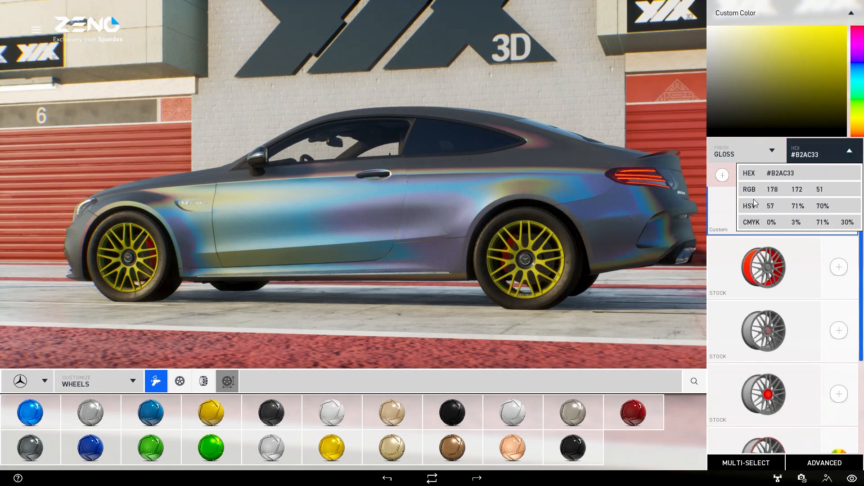
Step: Set the brake calipers' custom colour to bright yellow #F8EC00 in the gloss finish
{"action": "left_click", "coordinate": [851, 151]}
{"action": "left_click", "coordinate": [800, 279]}
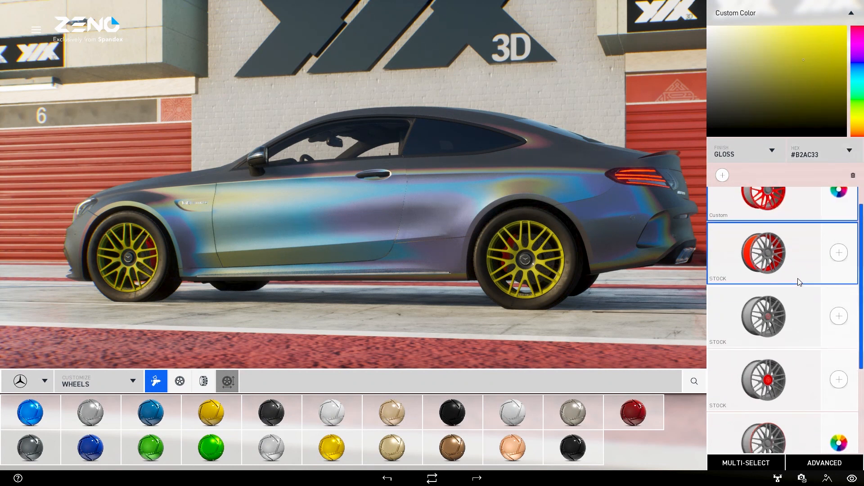
{"action": "scroll", "coordinate": [784, 387], "scroll_direction": "down", "scroll_amount": 2}
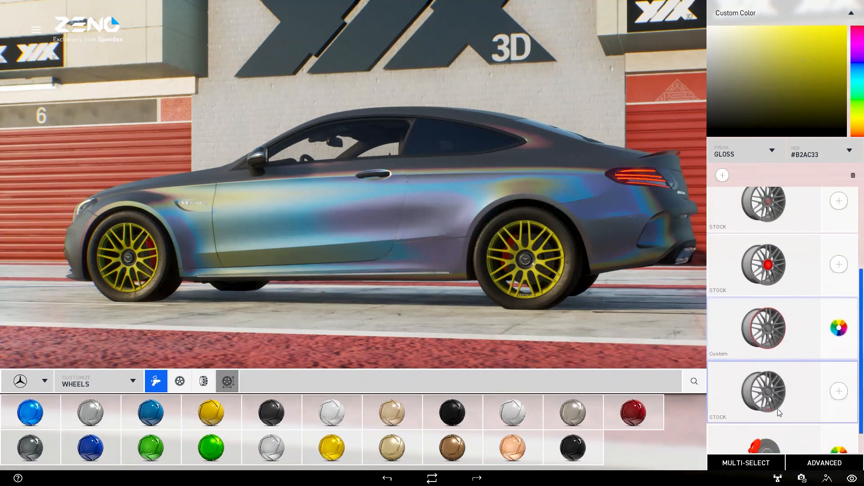
{"action": "scroll", "coordinate": [776, 417], "scroll_direction": "down", "scroll_amount": 1}
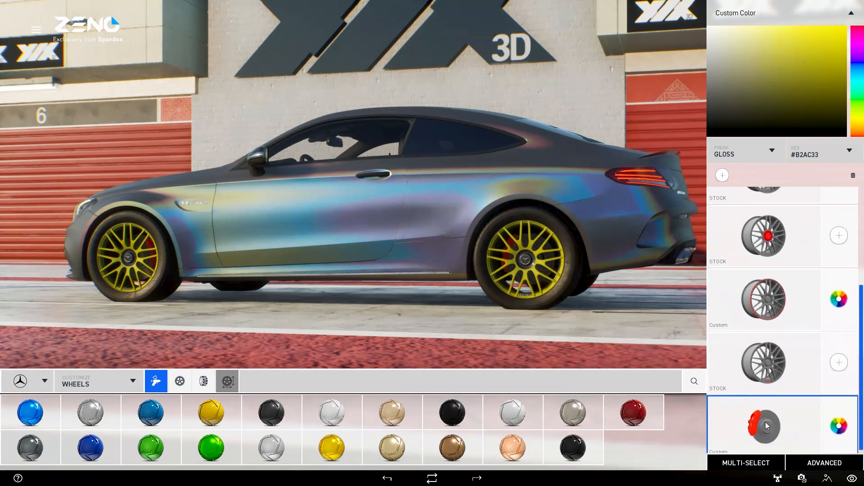
{"action": "left_click_drag", "start_coordinate": [830, 48], "coordinate": [846, 32]}
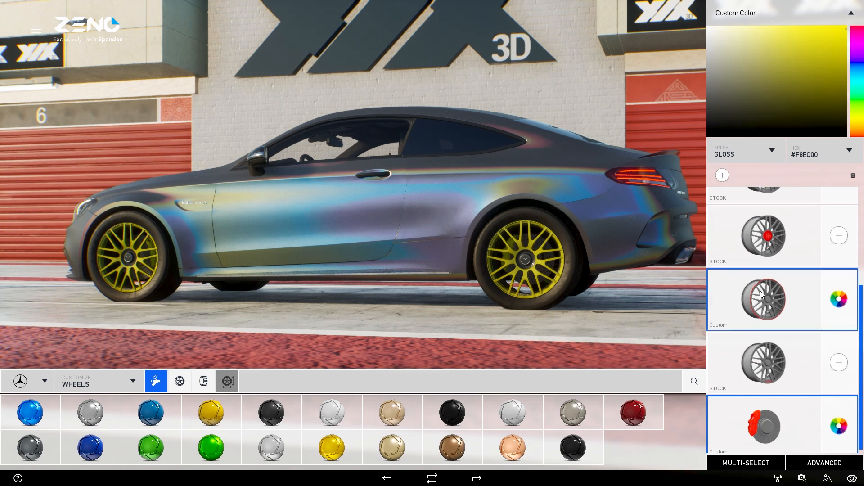
Step: Set the custom colour of the complete rims to black #010101
{"action": "scroll", "coordinate": [758, 282], "scroll_direction": "up", "scroll_amount": 3}
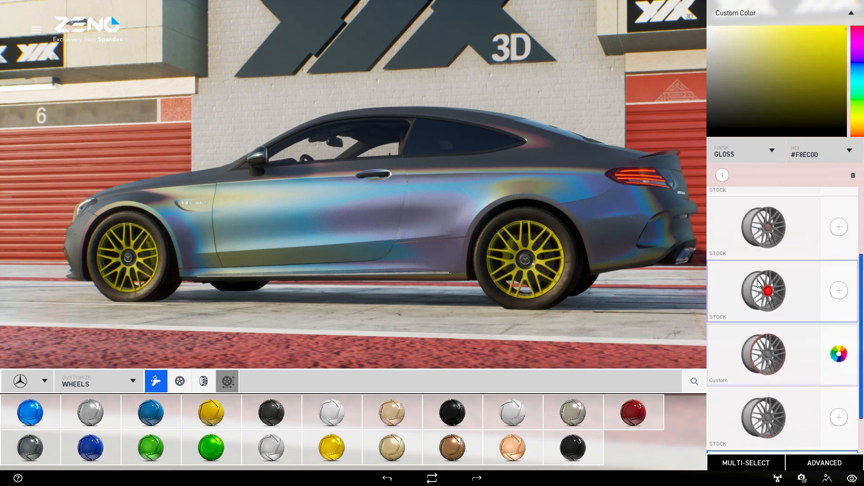
{"action": "left_click", "coordinate": [764, 235]}
{"action": "left_click_drag", "start_coordinate": [801, 59], "coordinate": [711, 136]}
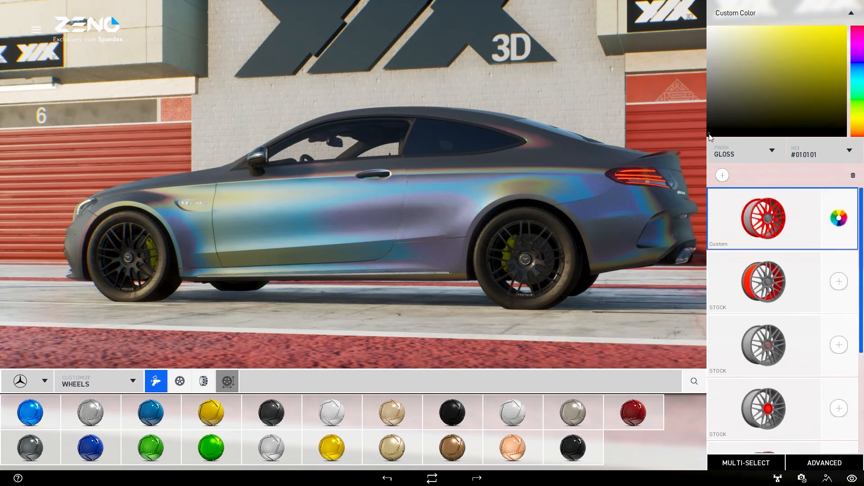
Step: Set the custom colour of the rims' outer lip to bright yellow #FBEF00
{"action": "scroll", "coordinate": [745, 299], "scroll_direction": "down", "scroll_amount": 2}
{"action": "left_click", "coordinate": [745, 299]}
{"action": "scroll", "coordinate": [745, 299], "scroll_direction": "down", "scroll_amount": 1}
{"action": "left_click", "coordinate": [756, 325]}
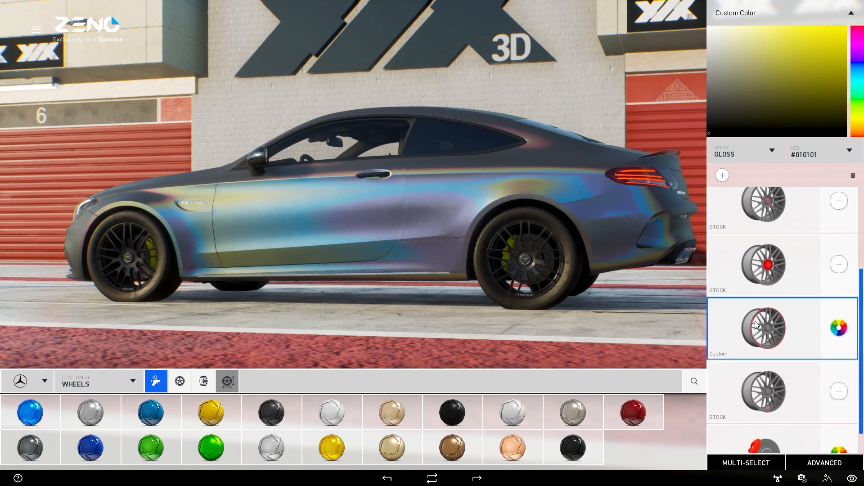
{"action": "left_click_drag", "start_coordinate": [823, 66], "coordinate": [846, 31]}
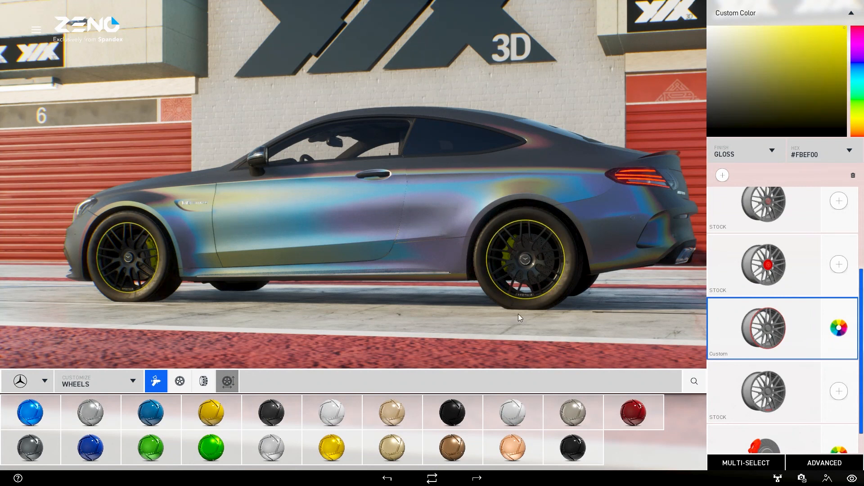
Step: Examine the recoloured rims, outer lips and brake calipers up close and from several angles around the car
{"action": "key", "text": "space"}
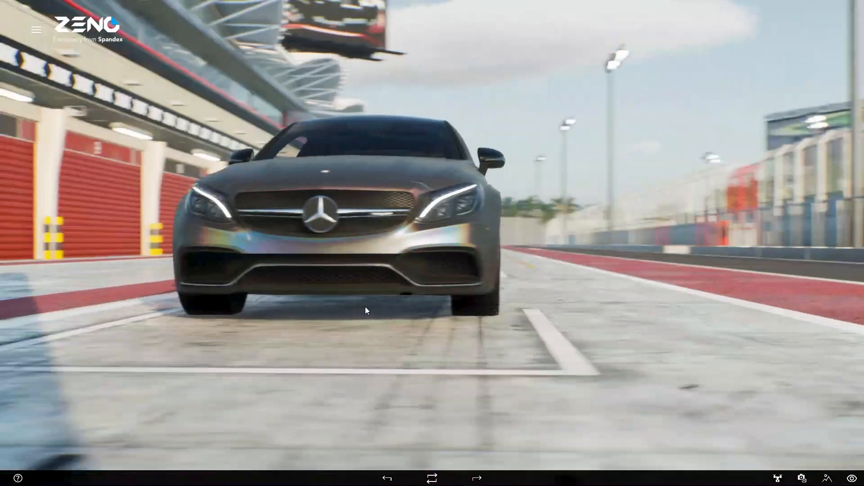
{"action": "key", "text": "space"}
{"action": "scroll", "coordinate": [343, 290], "scroll_direction": "up", "scroll_amount": 3}
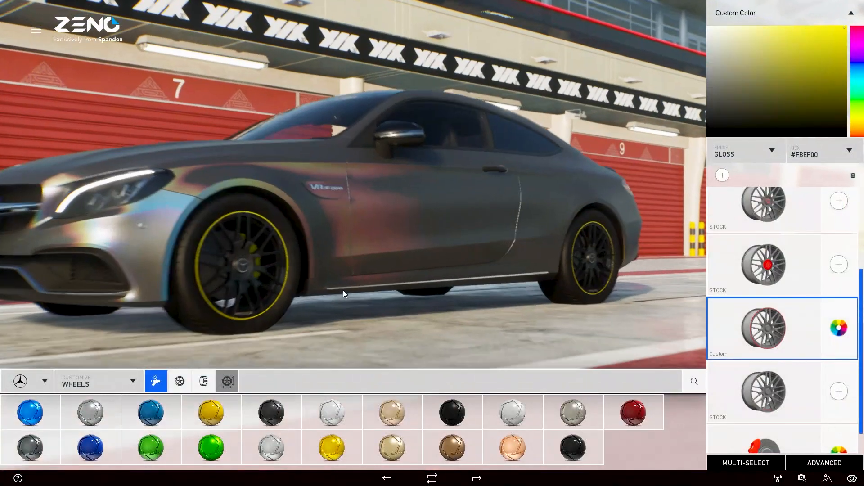
{"action": "key", "text": "space"}
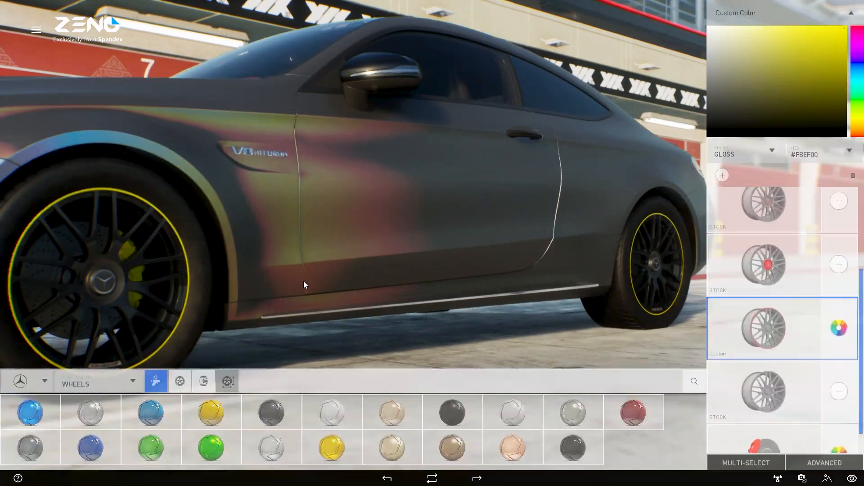
{"action": "left_click_drag", "start_coordinate": [301, 280], "coordinate": [299, 280]}
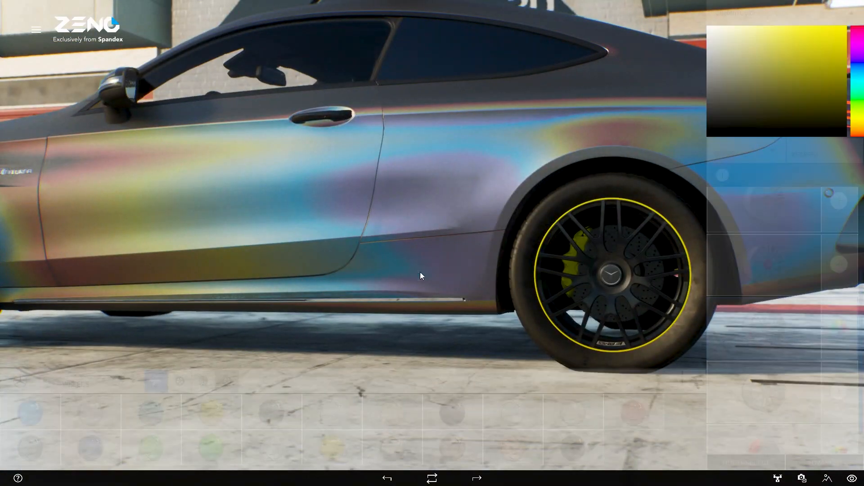
{"action": "scroll", "coordinate": [574, 260], "scroll_direction": "down", "scroll_amount": 2}
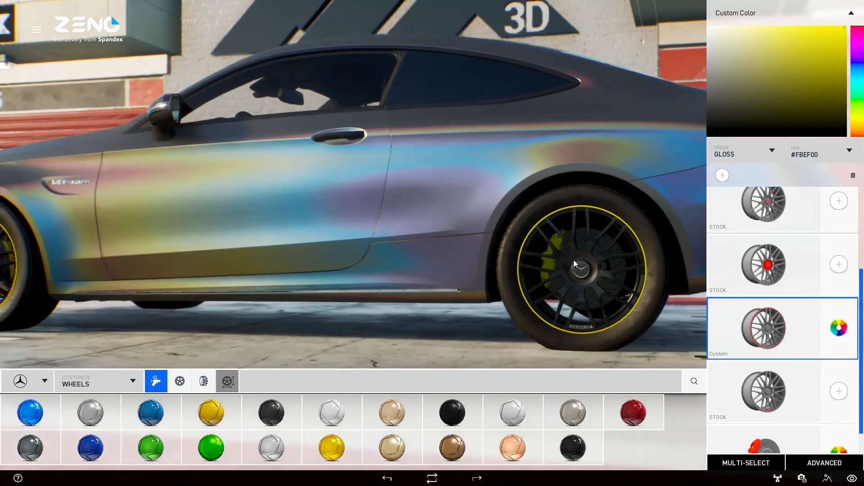
{"action": "scroll", "coordinate": [573, 260], "scroll_direction": "down", "scroll_amount": 2}
{"action": "mouse_move", "coordinate": [450, 252]}
{"action": "left_mouse_down"}
{"action": "mouse_move", "coordinate": [463, 260]}
{"action": "mouse_move", "coordinate": [446, 262]}
{"action": "left_mouse_up"}
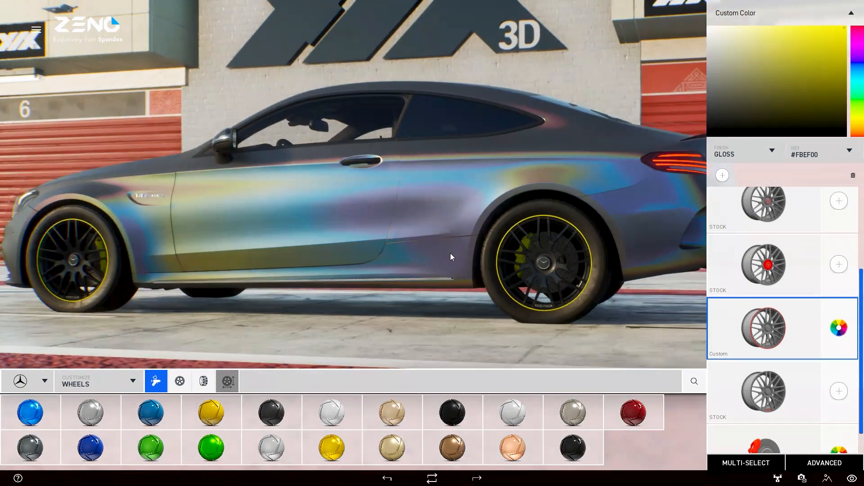
{"action": "scroll", "coordinate": [447, 262], "scroll_direction": "down", "scroll_amount": 3}
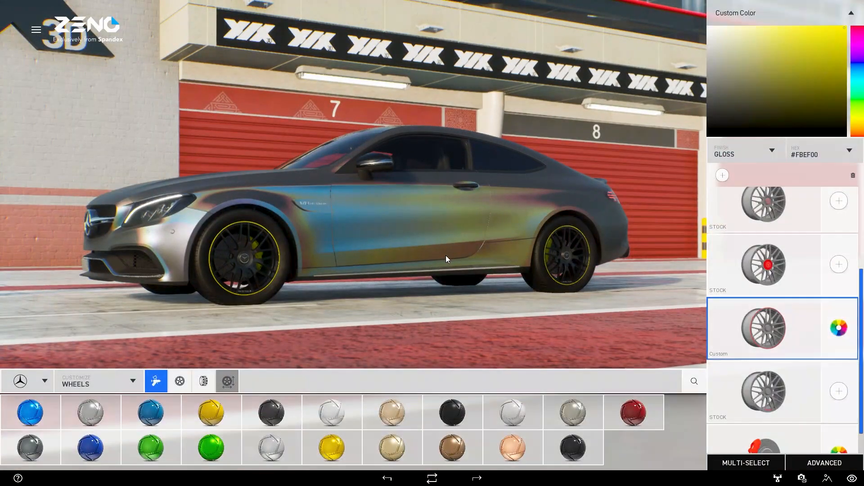
{"action": "scroll", "coordinate": [446, 255], "scroll_direction": "up", "scroll_amount": 3}
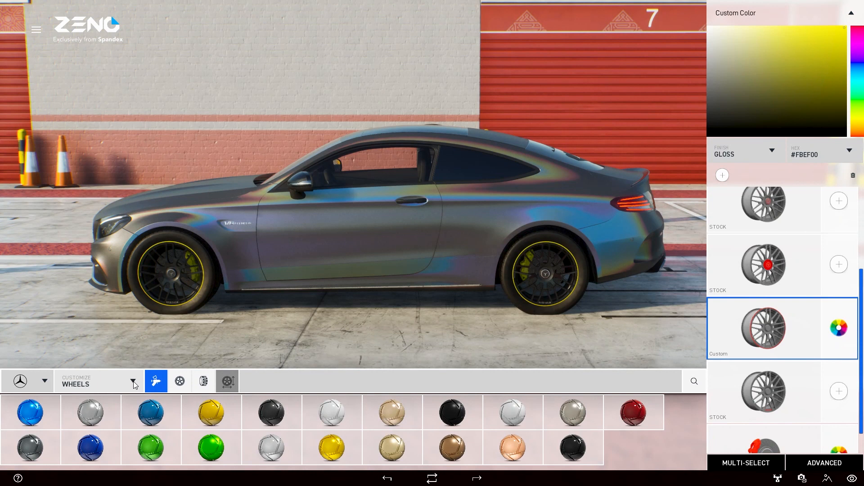
Step: Switch to stance customization and lower the suspension slightly on all wheels
{"action": "left_click", "coordinate": [134, 382]}
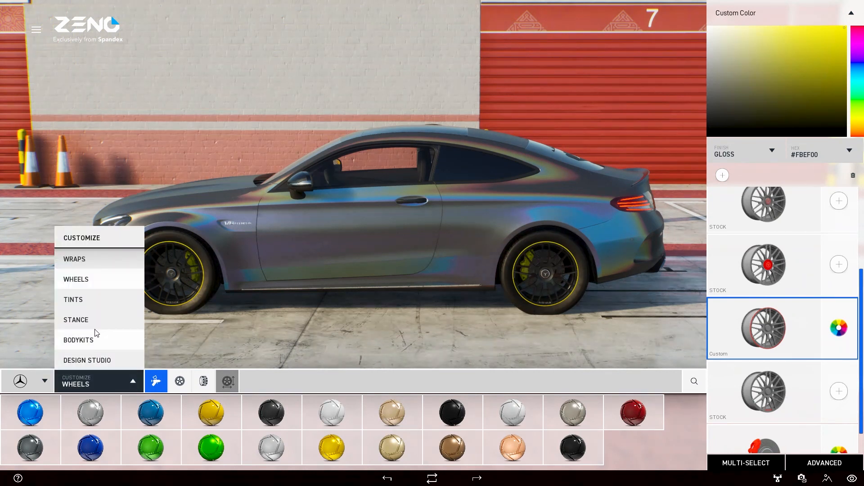
{"action": "left_click", "coordinate": [77, 320]}
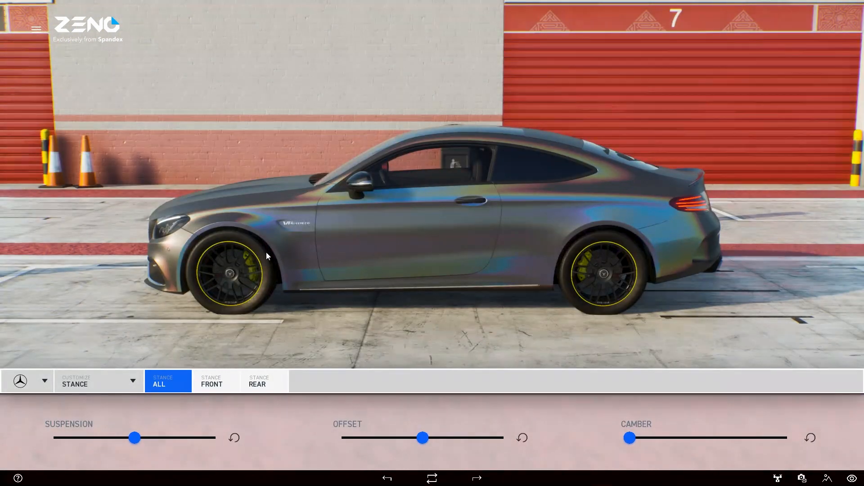
{"action": "left_click", "coordinate": [136, 438]}
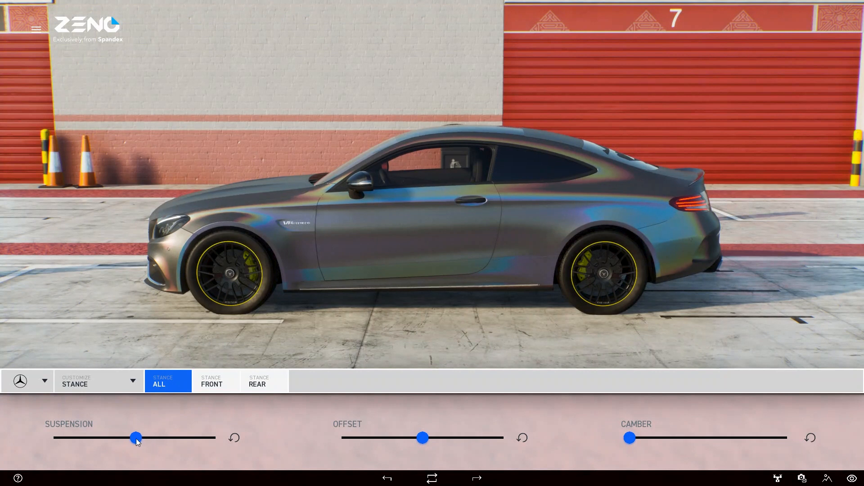
{"action": "left_click_drag", "start_coordinate": [133, 437], "coordinate": [113, 438]}
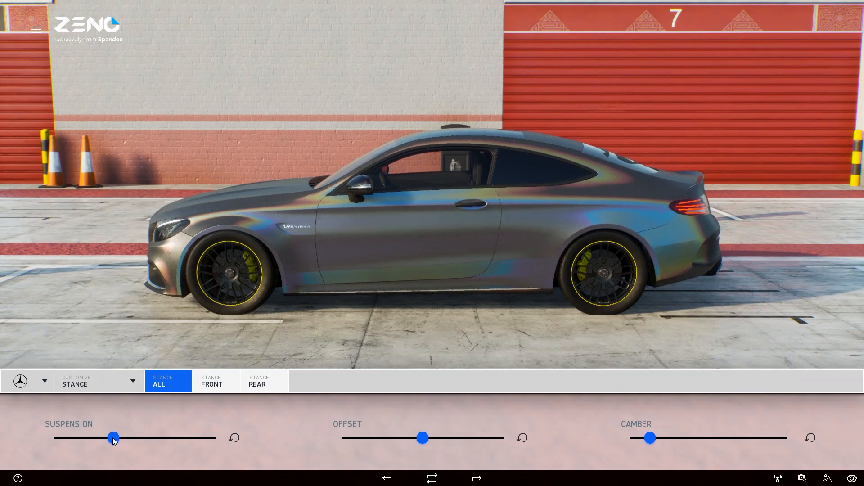
Step: Increase the offset of all wheels so they sit further out, and check the stance from behind and in front
{"action": "mouse_move", "coordinate": [503, 287]}
{"action": "left_mouse_down"}
{"action": "mouse_move", "coordinate": [489, 289]}
{"action": "mouse_move", "coordinate": [497, 287]}
{"action": "left_mouse_up"}
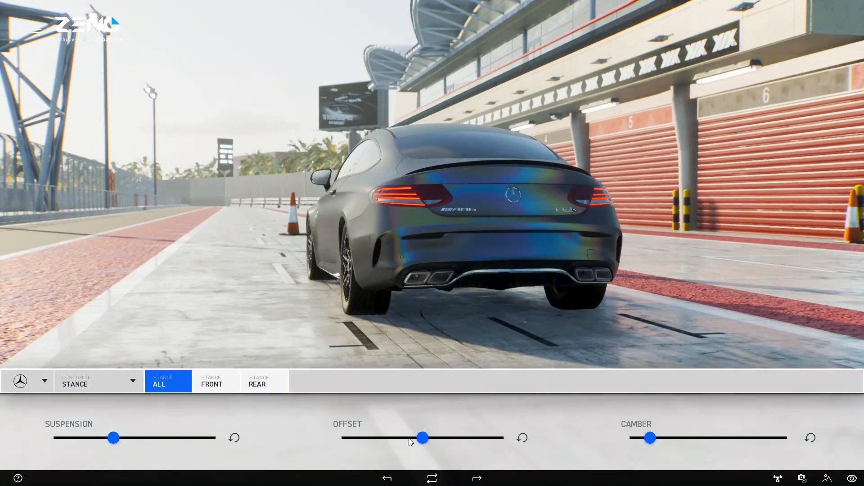
{"action": "left_click_drag", "start_coordinate": [418, 437], "coordinate": [459, 432]}
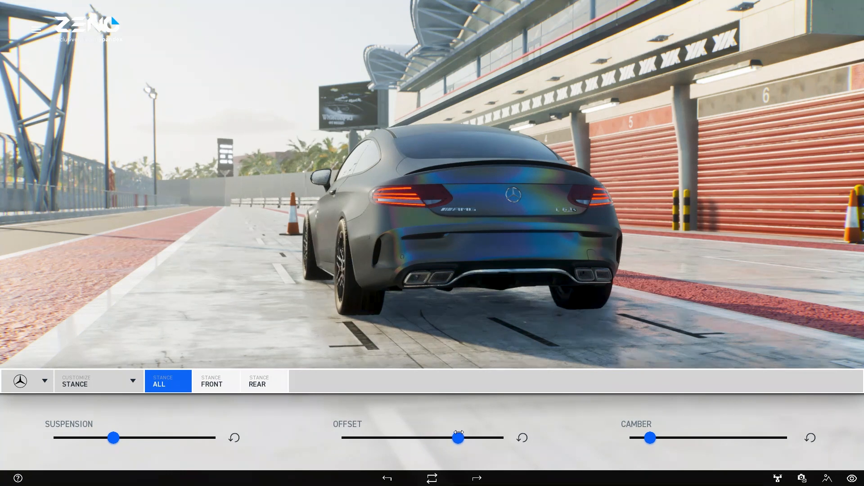
{"action": "left_click_drag", "start_coordinate": [475, 275], "coordinate": [438, 278]}
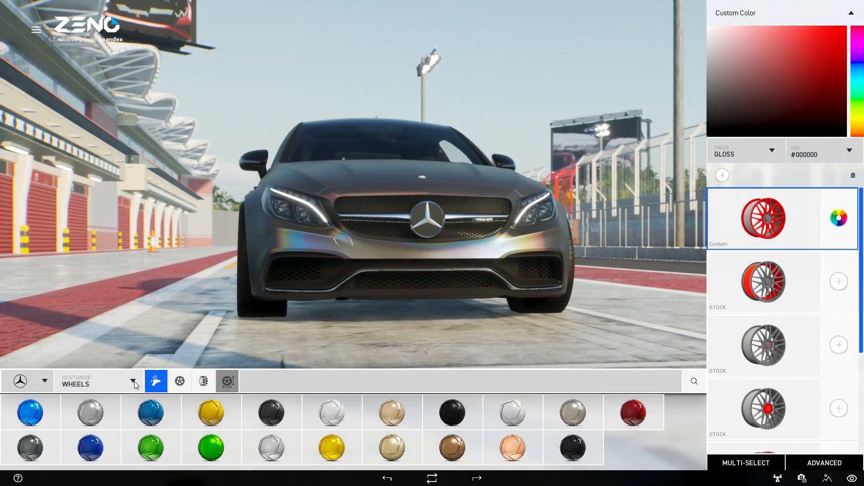
Step: Switch to the Design Studio, browse the decal library and filter it to the favourite decals
{"action": "left_click", "coordinate": [134, 381]}
{"action": "left_click", "coordinate": [133, 352]}
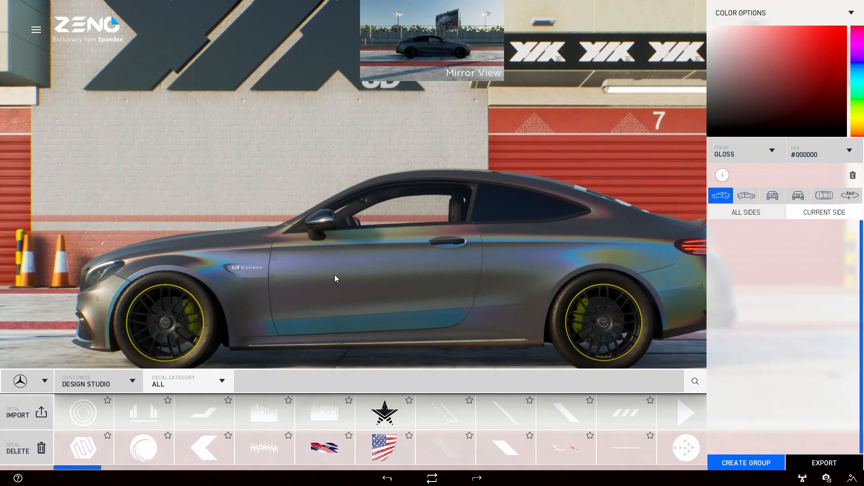
{"action": "scroll", "coordinate": [337, 257], "scroll_direction": "down", "scroll_amount": 3}
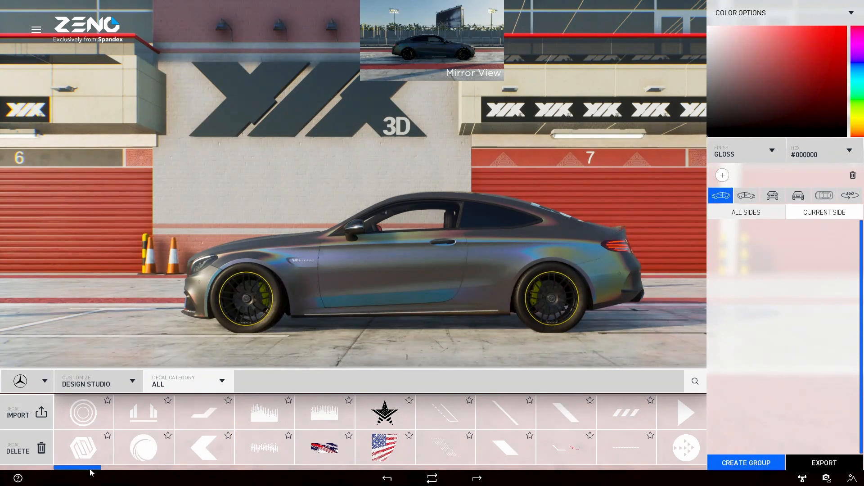
{"action": "left_click_drag", "start_coordinate": [92, 470], "coordinate": [176, 472]}
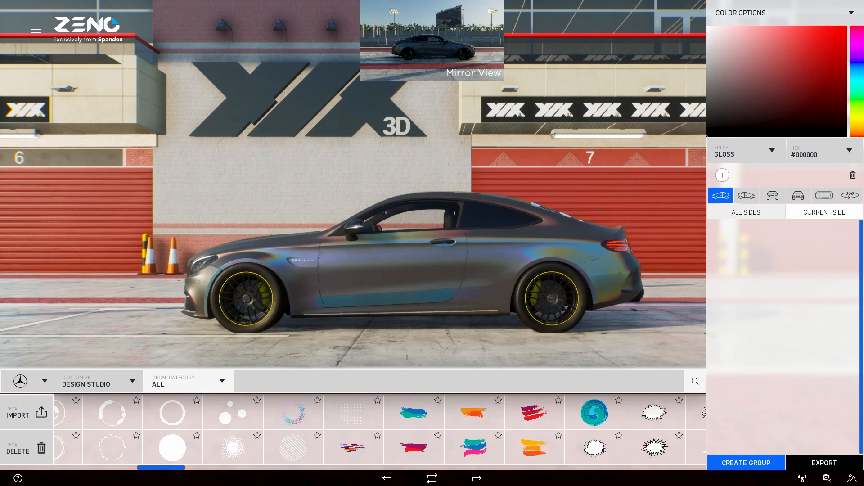
{"action": "left_click_drag", "start_coordinate": [172, 471], "coordinate": [455, 475]}
{"action": "left_click", "coordinate": [224, 381]}
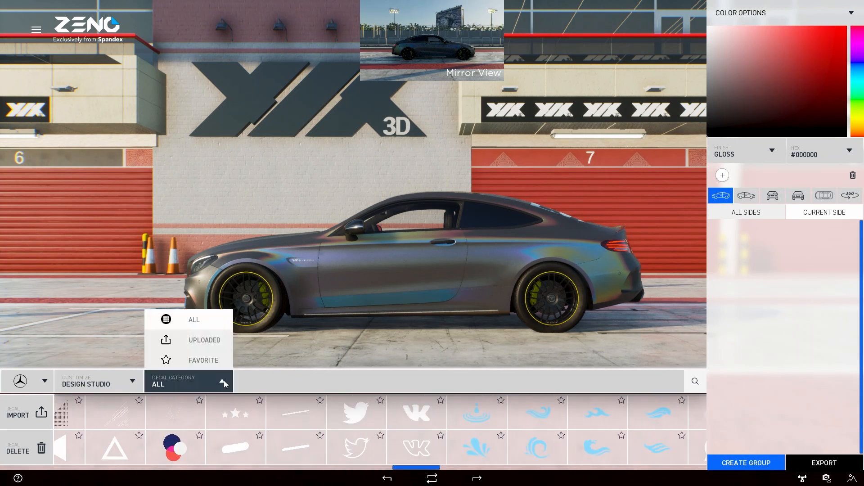
{"action": "left_click", "coordinate": [202, 361]}
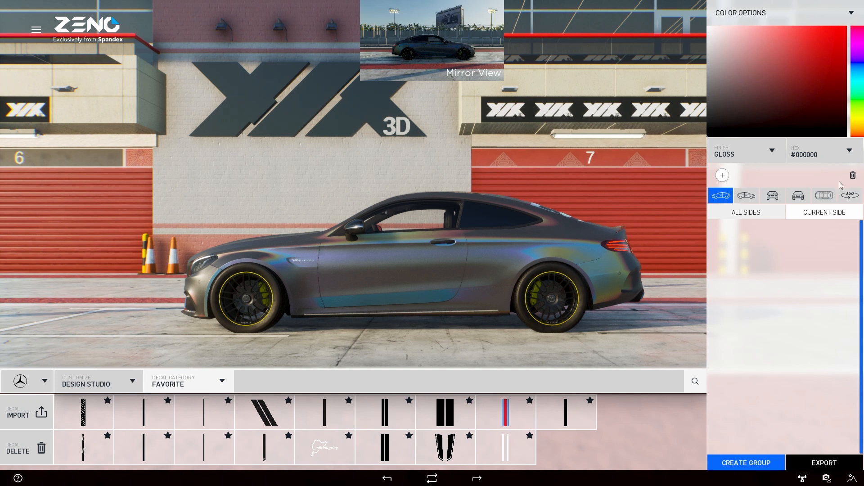
Step: Add the Double Stripe decal to the car's top side and centre it on the roof at X 0.0, Y -6.37
{"action": "left_click", "coordinate": [825, 195]}
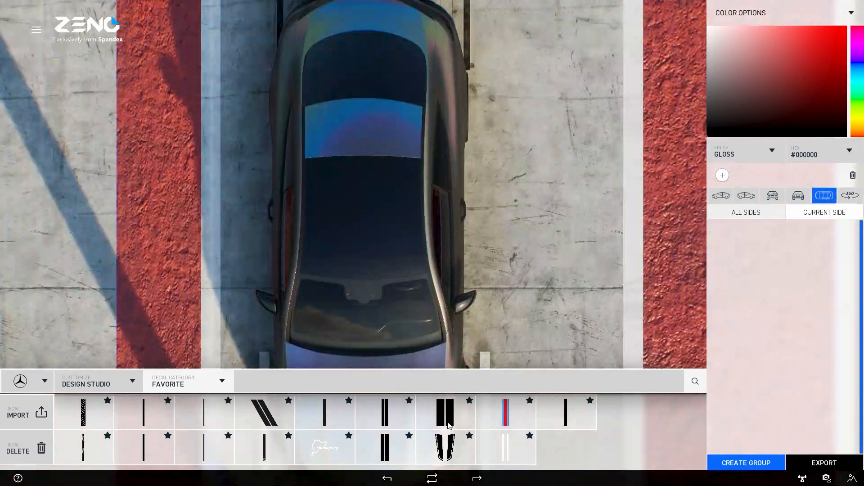
{"action": "left_click", "coordinate": [382, 421]}
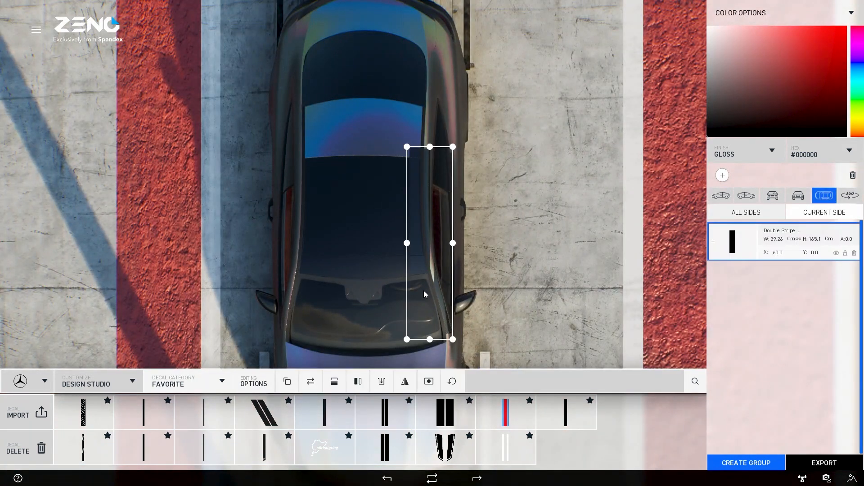
{"action": "left_click", "coordinate": [386, 296]}
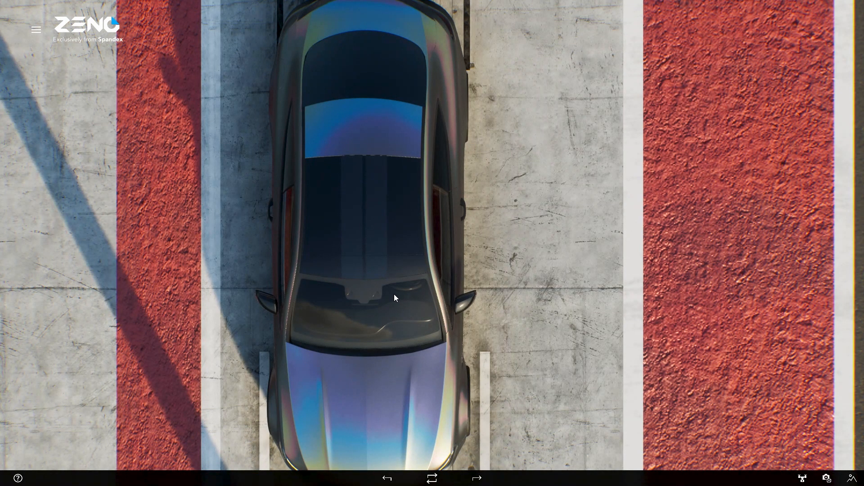
{"action": "left_click", "coordinate": [395, 296]}
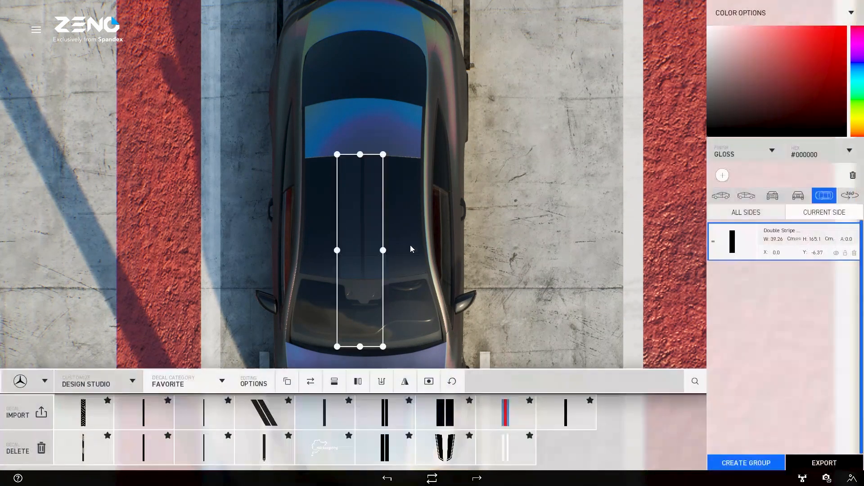
Step: Stretch the double stripe lengthwise over the whole car to a height of about 533 cm
{"action": "left_click", "coordinate": [539, 216]}
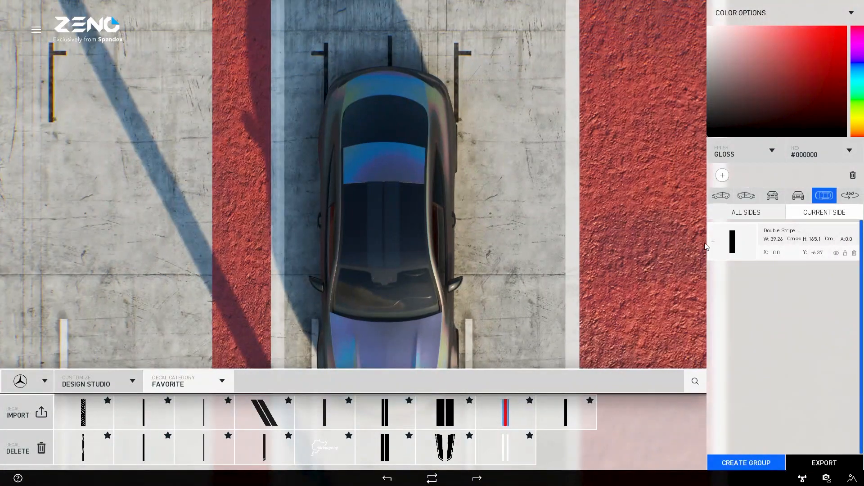
{"action": "left_click", "coordinate": [733, 245]}
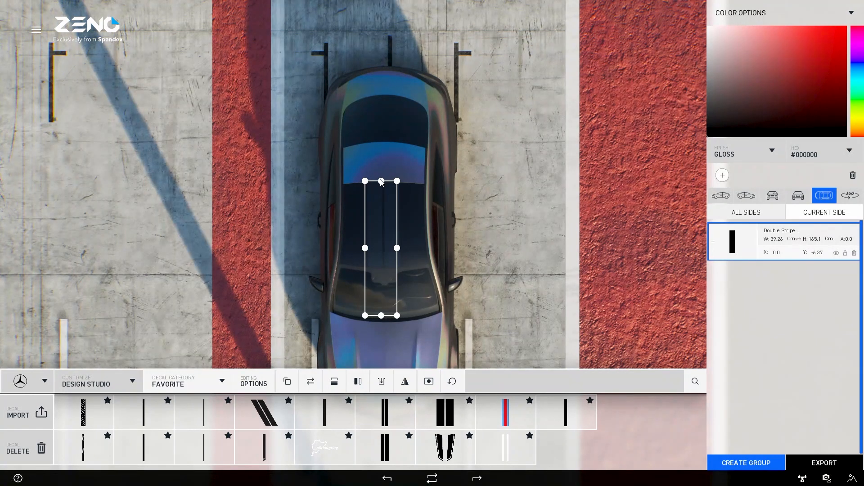
{"action": "left_click_drag", "start_coordinate": [382, 181], "coordinate": [383, 28]}
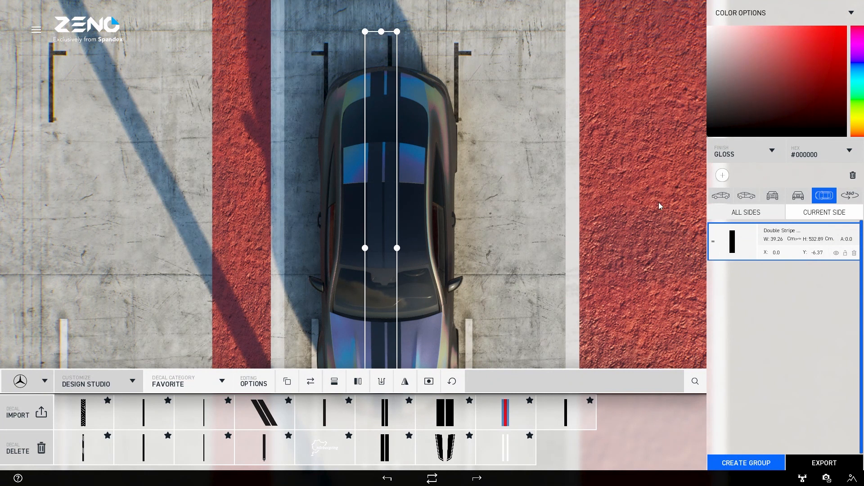
Step: Check the double stripe in the 360° view and exclude the large front roof panel from the decal
{"action": "left_click", "coordinate": [852, 196]}
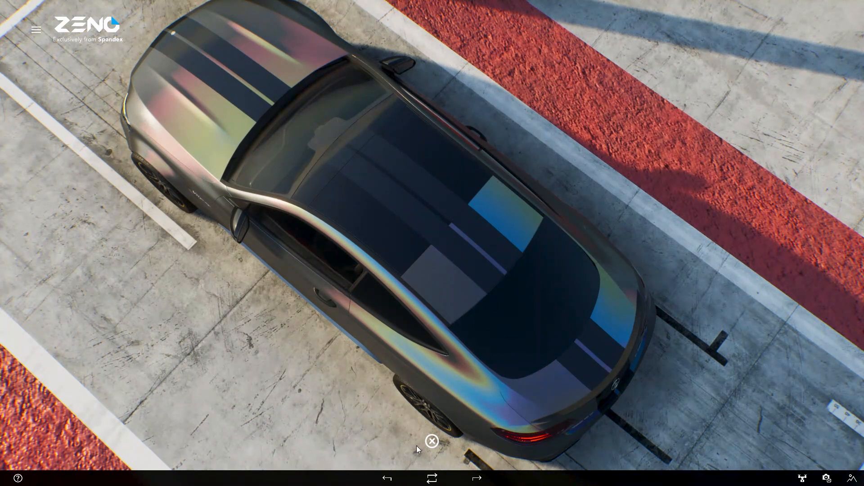
{"action": "left_click", "coordinate": [432, 441]}
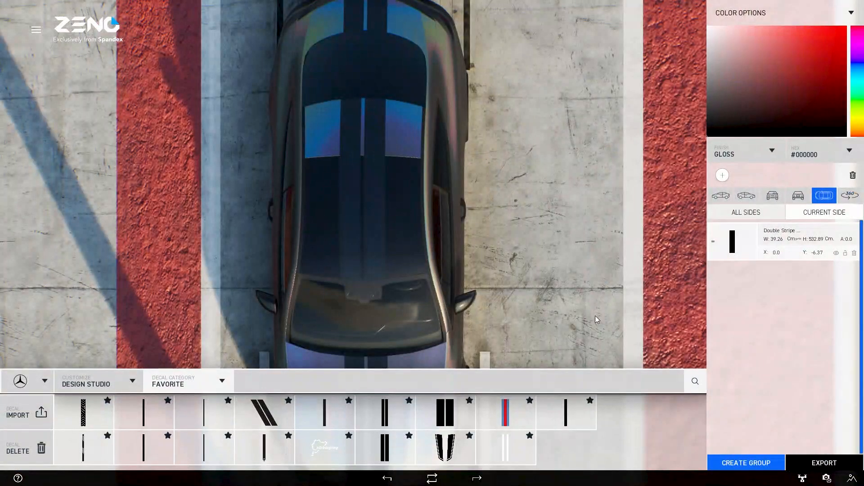
{"action": "left_click", "coordinate": [747, 246]}
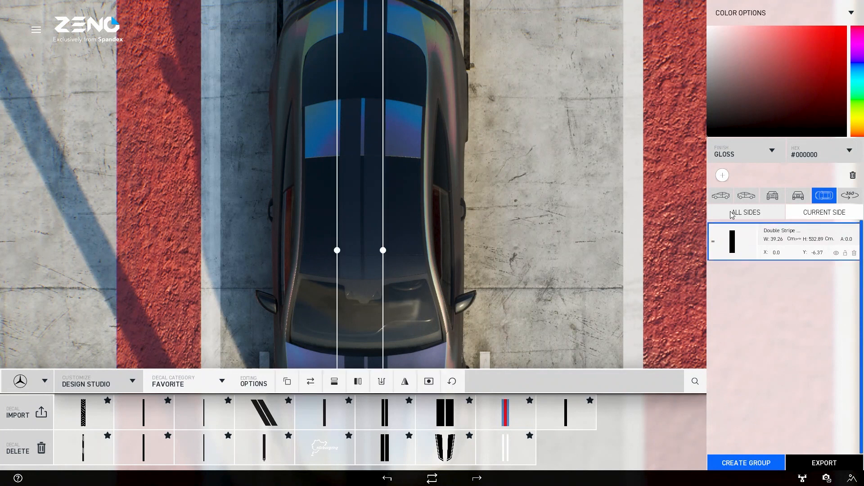
{"action": "left_click", "coordinate": [429, 382]}
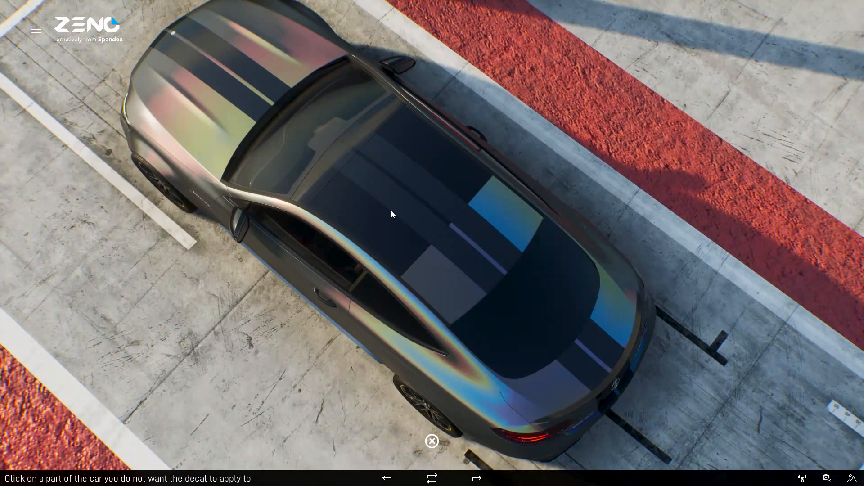
{"action": "left_click", "coordinate": [391, 212]}
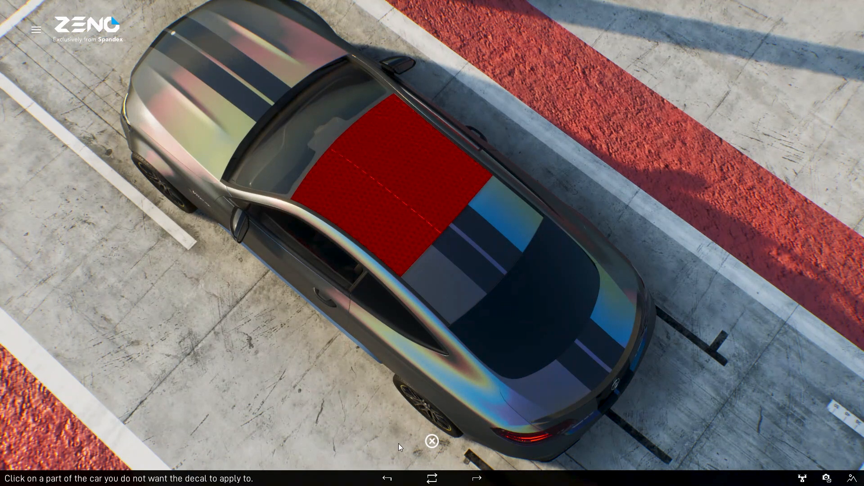
{"action": "left_click", "coordinate": [432, 441]}
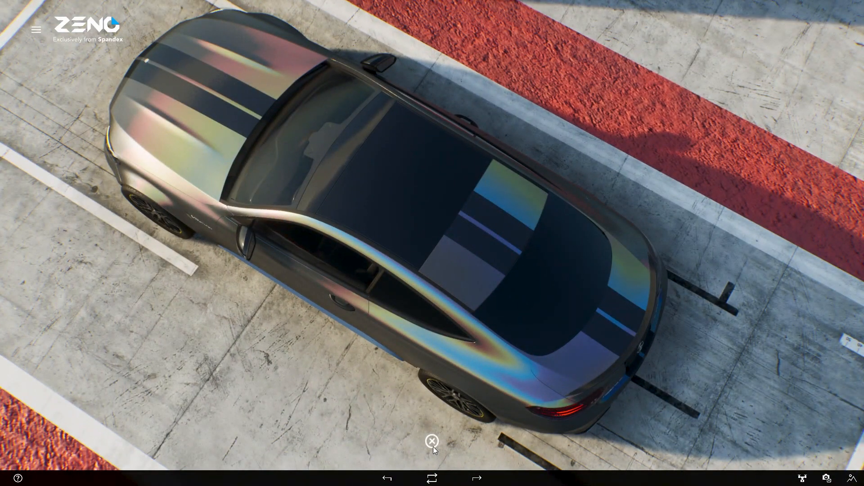
{"action": "left_click", "coordinate": [433, 442]}
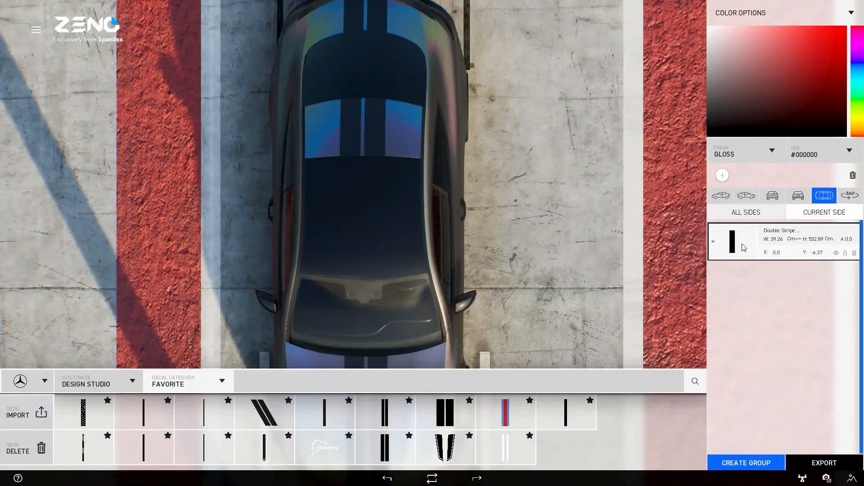
Step: Change the double stripe's finish to Chrome and check it in the 360° view
{"action": "left_click", "coordinate": [743, 248]}
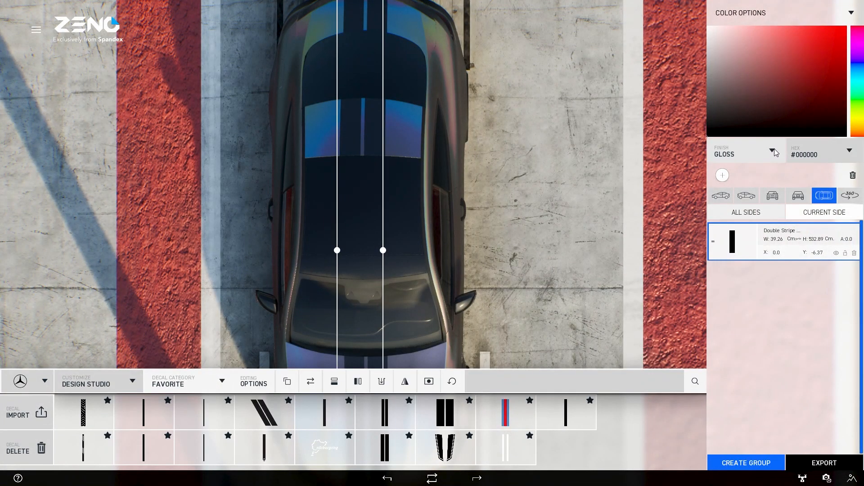
{"action": "left_click", "coordinate": [773, 153]}
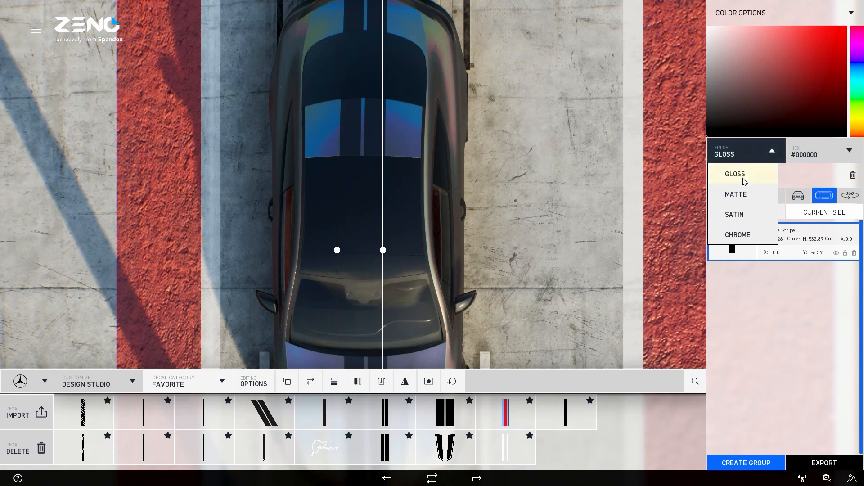
{"action": "left_click", "coordinate": [740, 235]}
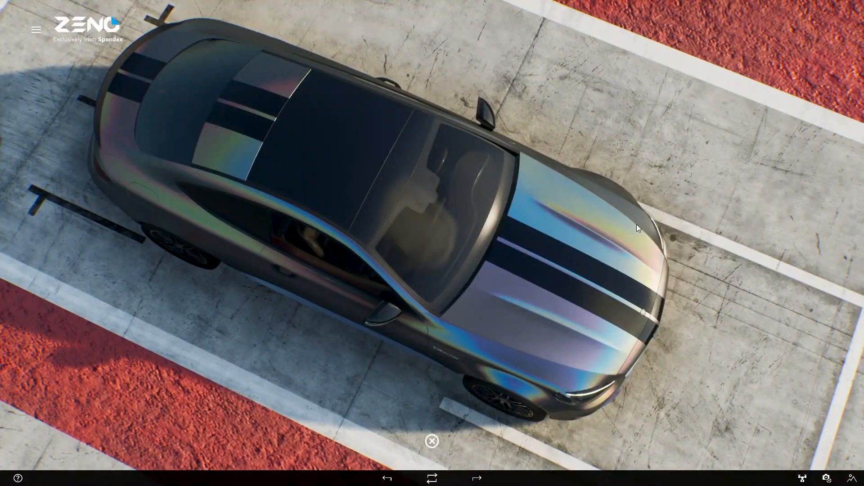
{"action": "left_click", "coordinate": [432, 441]}
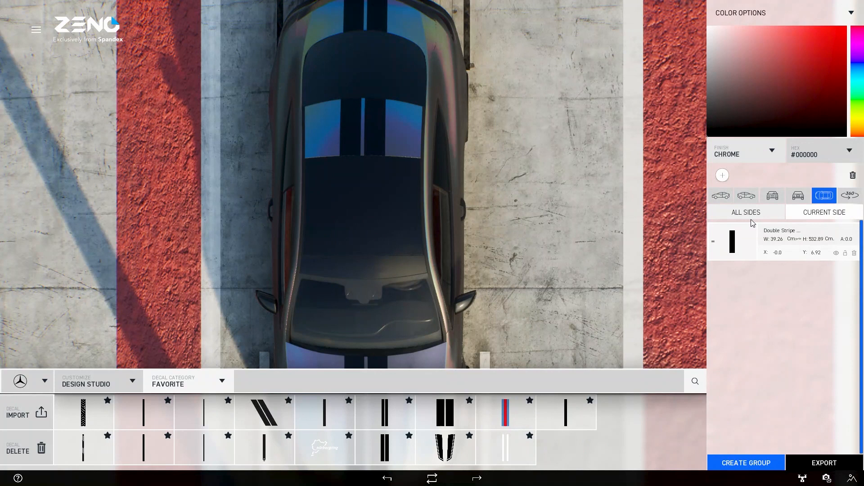
Step: Set the double stripe's finish to Satin and inspect the result around the car
{"action": "left_click", "coordinate": [748, 238]}
{"action": "left_click", "coordinate": [772, 152]}
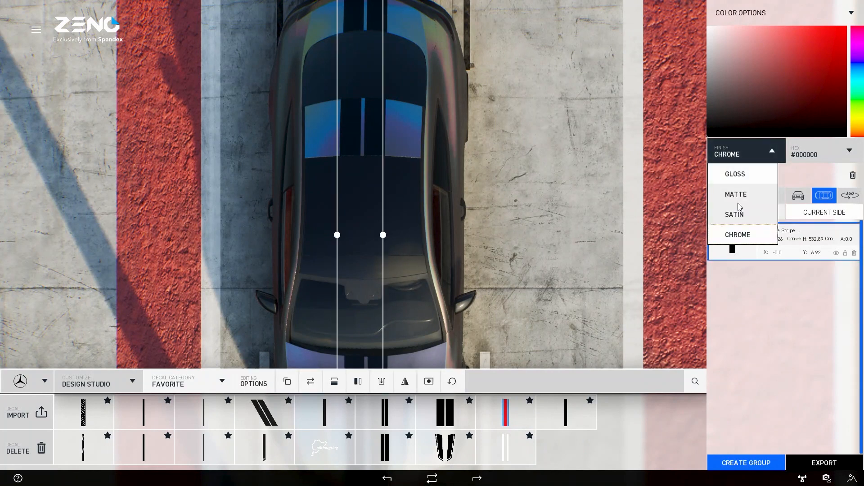
{"action": "left_click", "coordinate": [737, 215]}
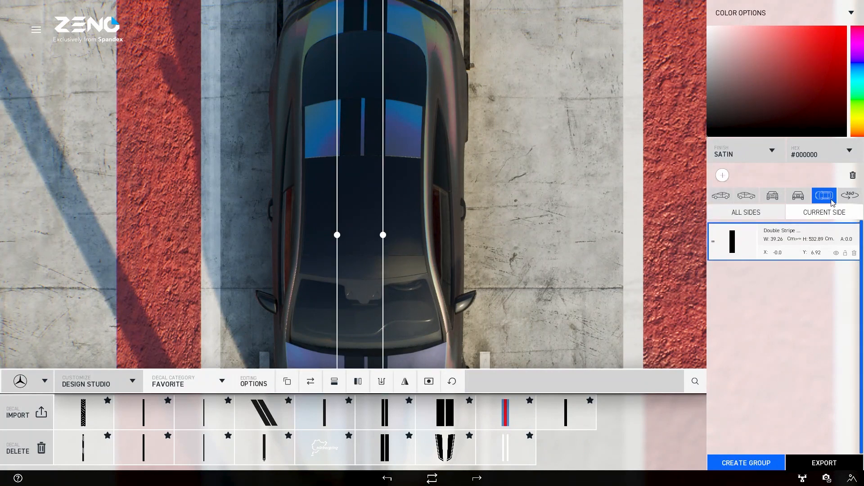
{"action": "left_click", "coordinate": [851, 195]}
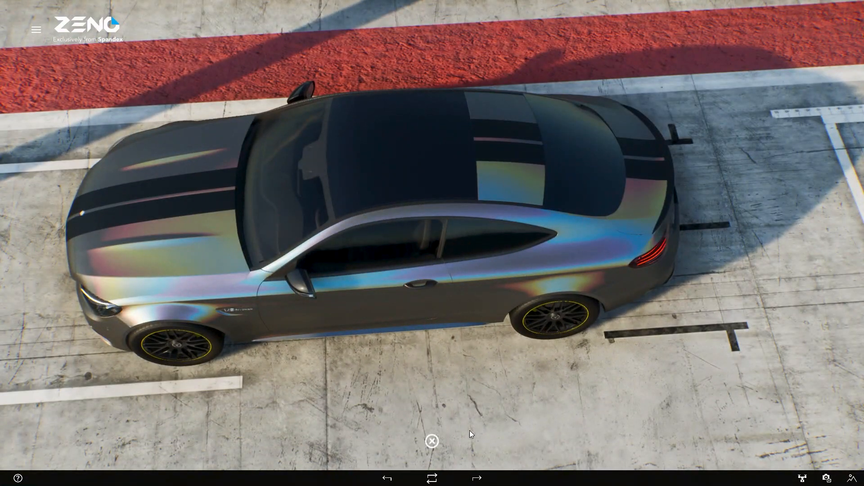
{"action": "left_click", "coordinate": [432, 441]}
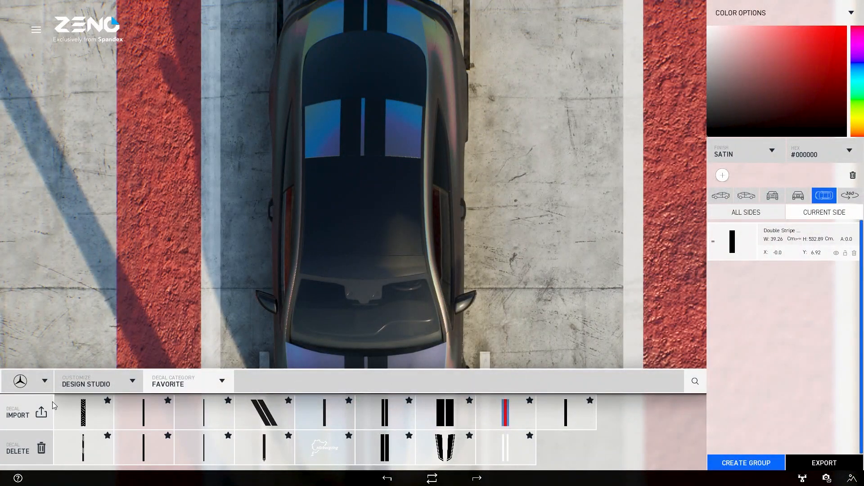
Step: Review the decal upload methods and the Uploaded and All decal categories, and return to the 360° view of the car
{"action": "left_click", "coordinate": [35, 416]}
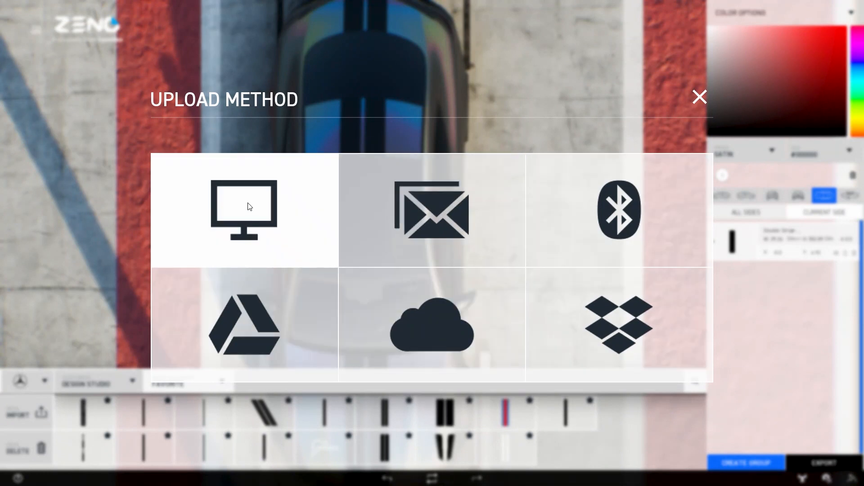
{"action": "left_click", "coordinate": [700, 97]}
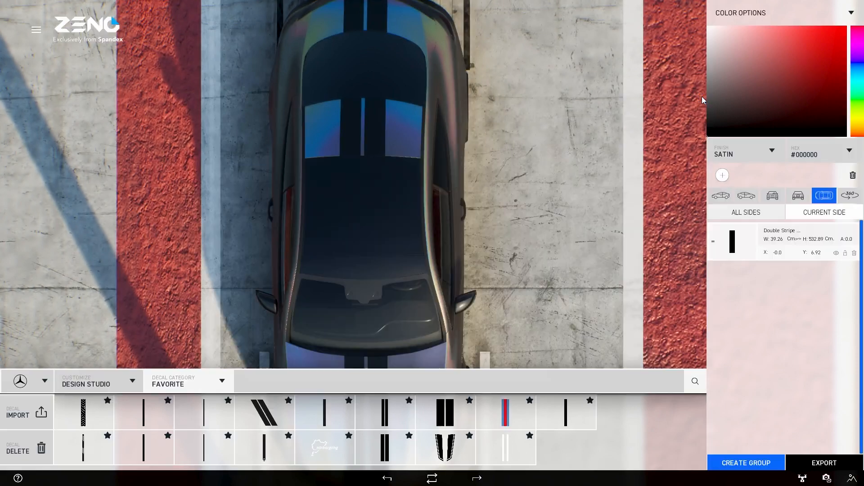
{"action": "left_click", "coordinate": [221, 381]}
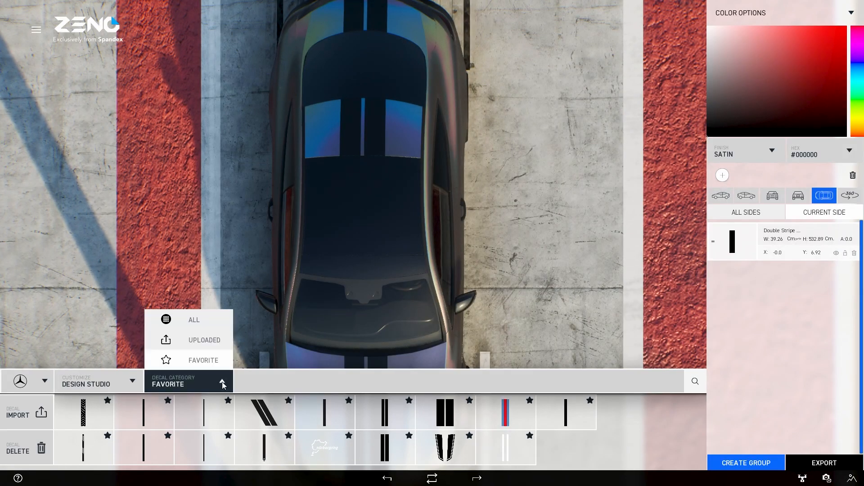
{"action": "left_click", "coordinate": [204, 341]}
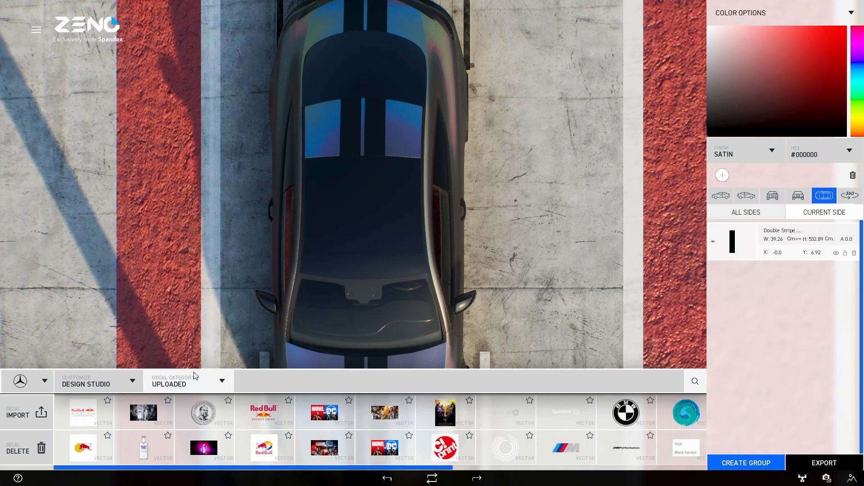
{"action": "left_click", "coordinate": [221, 382]}
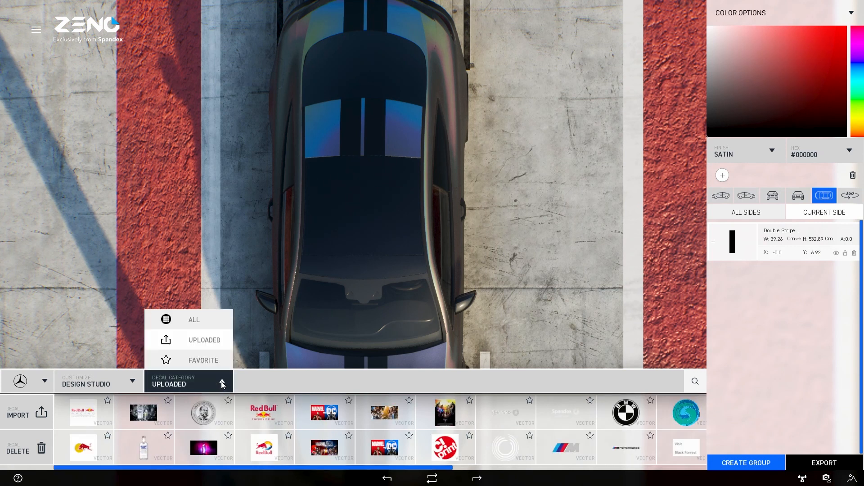
{"action": "left_click", "coordinate": [202, 324]}
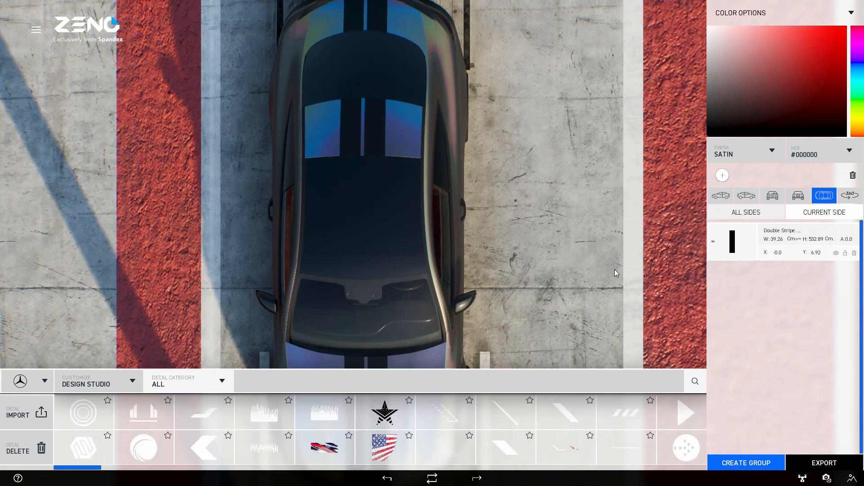
{"action": "left_click", "coordinate": [793, 228]}
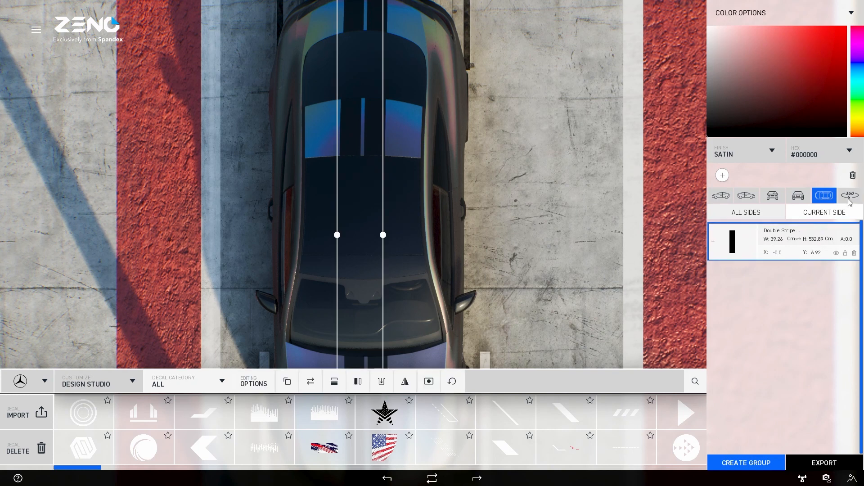
{"action": "left_click", "coordinate": [849, 195]}
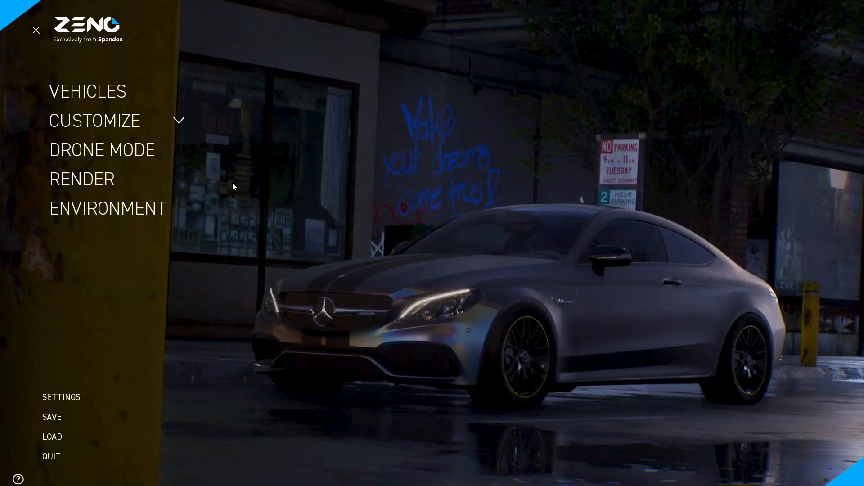
Step: Open the render options, browse the video scenes, select the 30-second Snow Road video and choose its resolution
{"action": "left_click", "coordinate": [84, 182]}
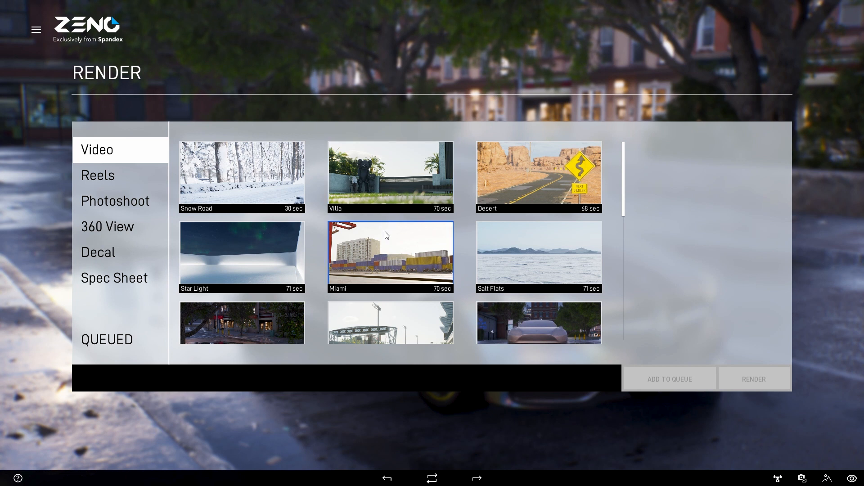
{"action": "scroll", "coordinate": [383, 241], "scroll_direction": "down", "scroll_amount": 2}
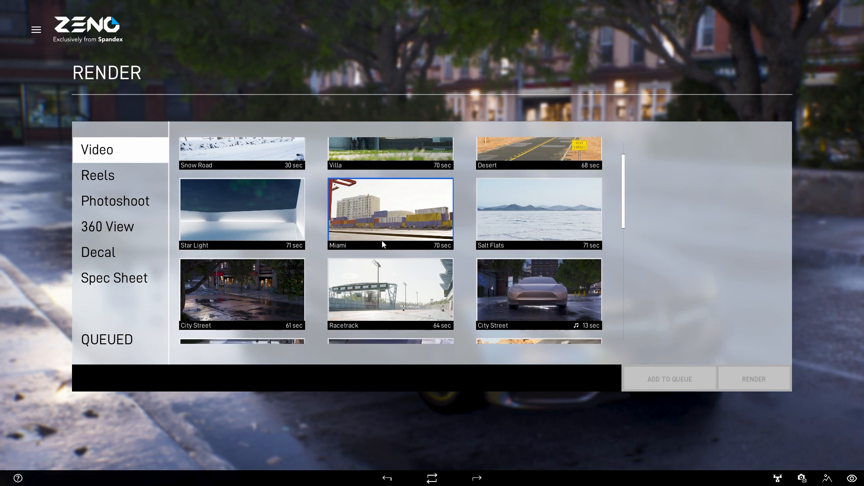
{"action": "scroll", "coordinate": [382, 246], "scroll_direction": "down", "scroll_amount": 1}
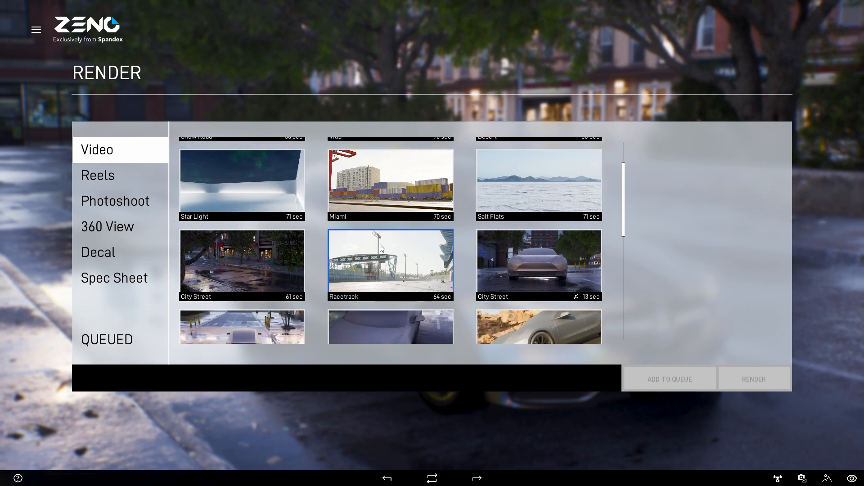
{"action": "scroll", "coordinate": [381, 248], "scroll_direction": "up", "scroll_amount": 2}
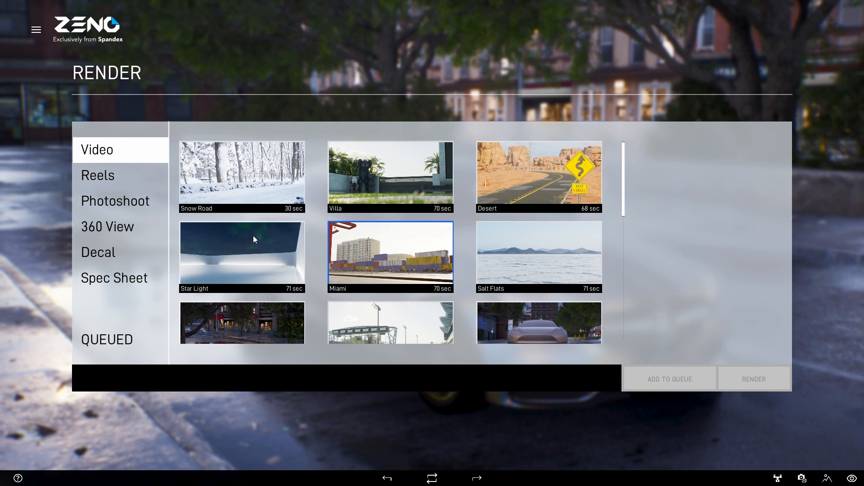
{"action": "left_click", "coordinate": [260, 179]}
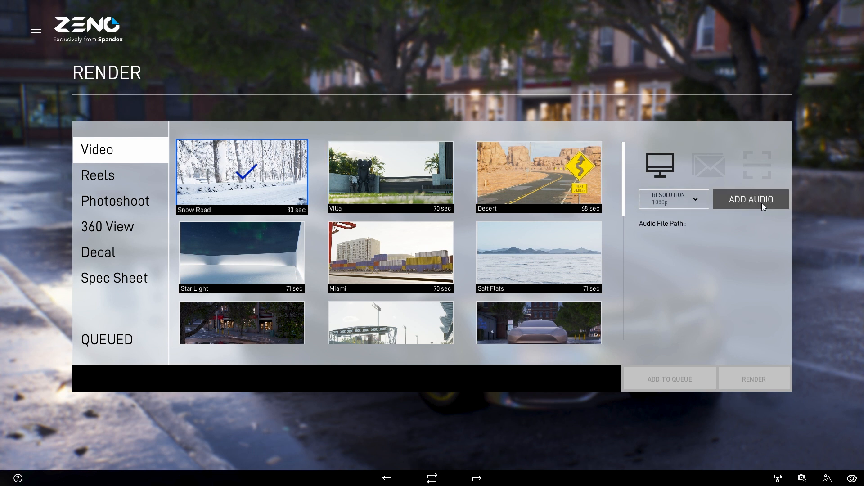
{"action": "left_click", "coordinate": [696, 201]}
{"action": "left_click", "coordinate": [668, 269]}
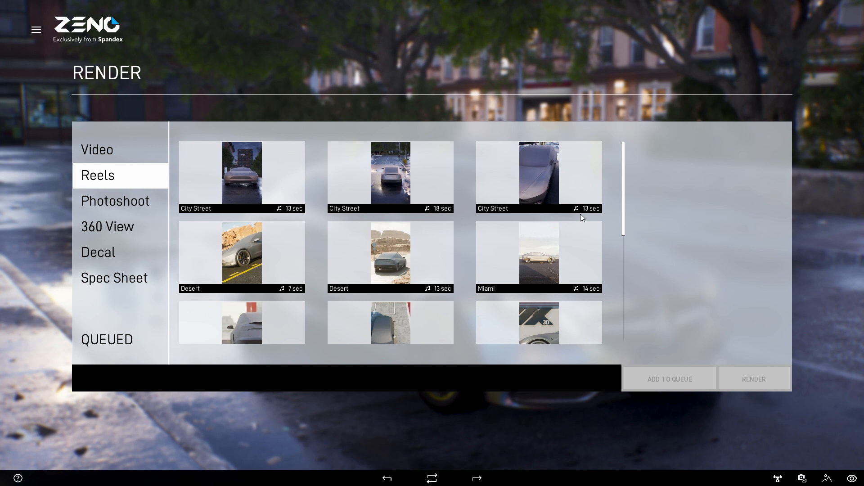
Step: Browse the reel and photoshoot templates, picking the 18-second City Street reel and the graffiti-wall tunnel photoshoot backdrop
{"action": "left_click", "coordinate": [402, 177]}
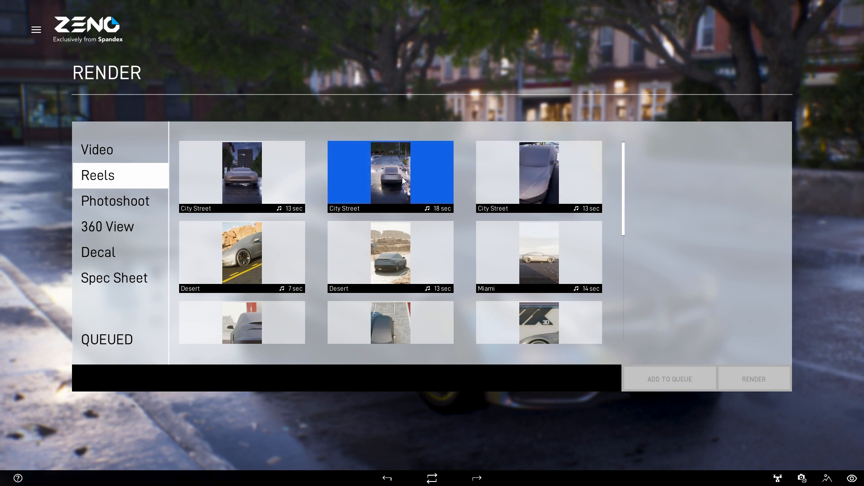
{"action": "left_click", "coordinate": [447, 189]}
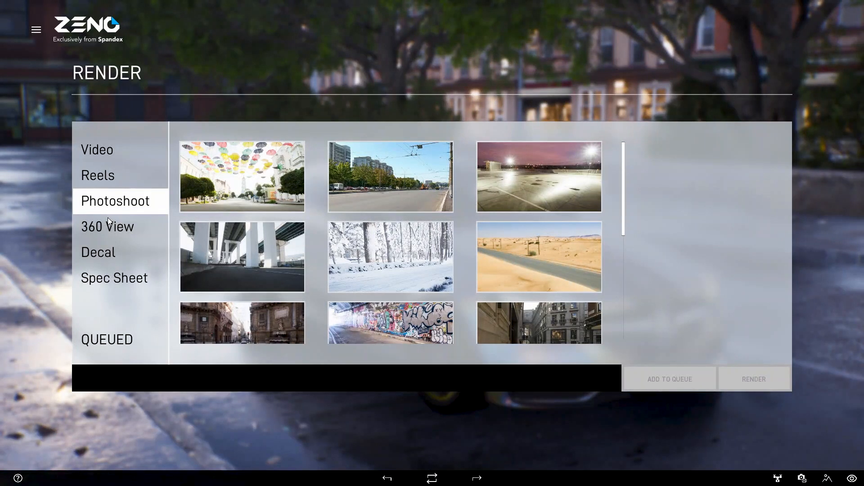
{"action": "left_click", "coordinate": [378, 229]}
{"action": "scroll", "coordinate": [378, 230], "scroll_direction": "down", "scroll_amount": 1}
{"action": "scroll", "coordinate": [378, 230], "scroll_direction": "down", "scroll_amount": 1}
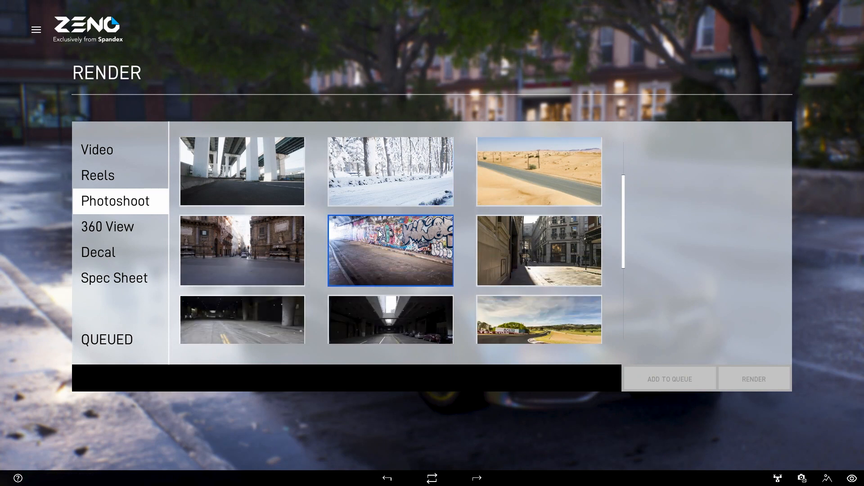
{"action": "scroll", "coordinate": [385, 231], "scroll_direction": "down", "scroll_amount": 1}
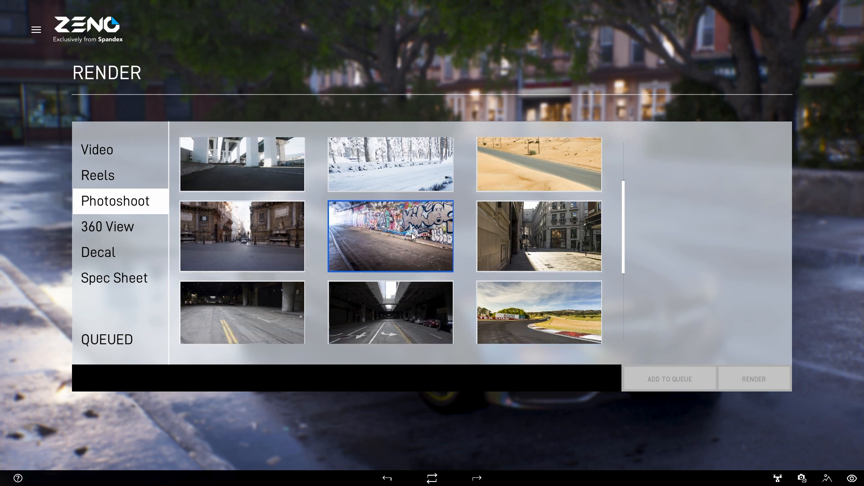
{"action": "left_click", "coordinate": [403, 227]}
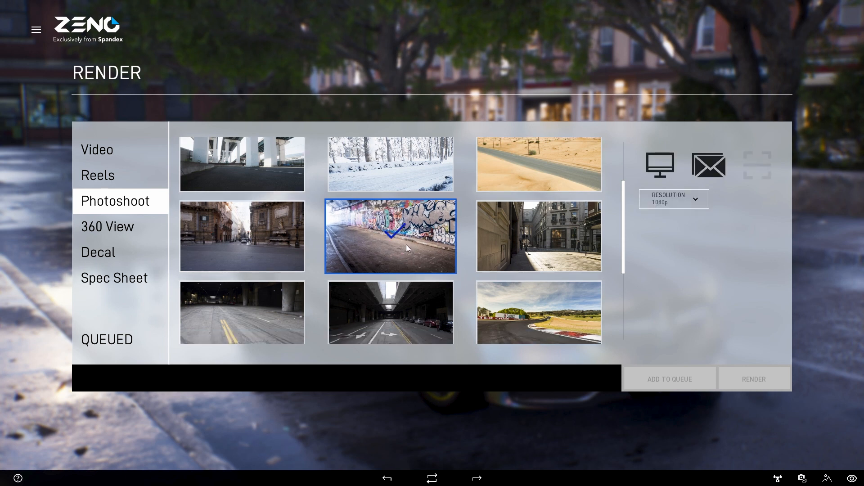
{"action": "scroll", "coordinate": [406, 244], "scroll_direction": "down", "scroll_amount": 2}
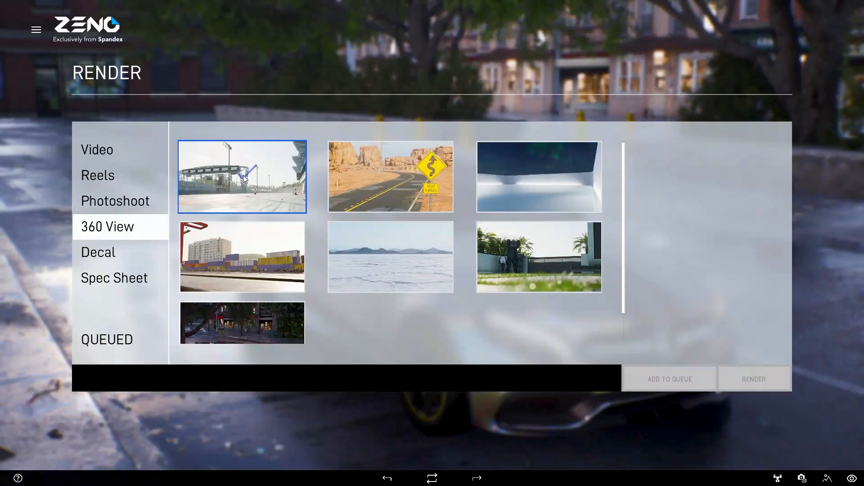
Step: Render a 360 view of the car in the racetrack paddock scene, using the scan-code output option
{"action": "left_click", "coordinate": [243, 179]}
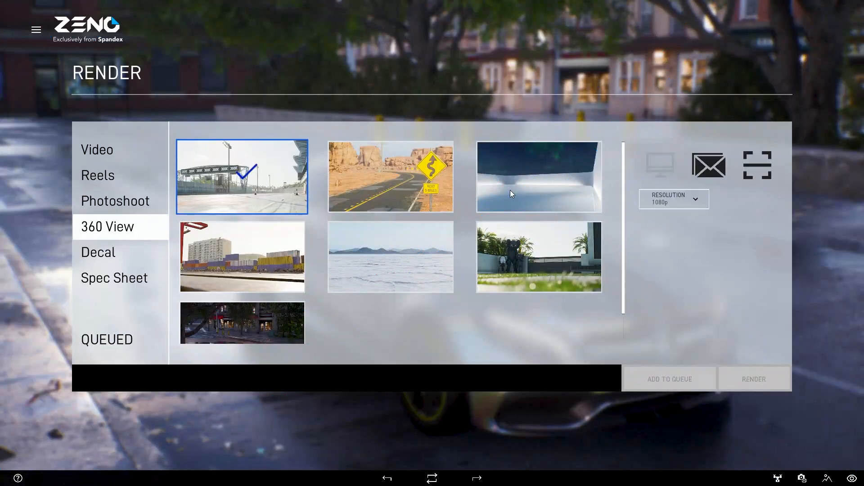
{"action": "left_click", "coordinate": [766, 169]}
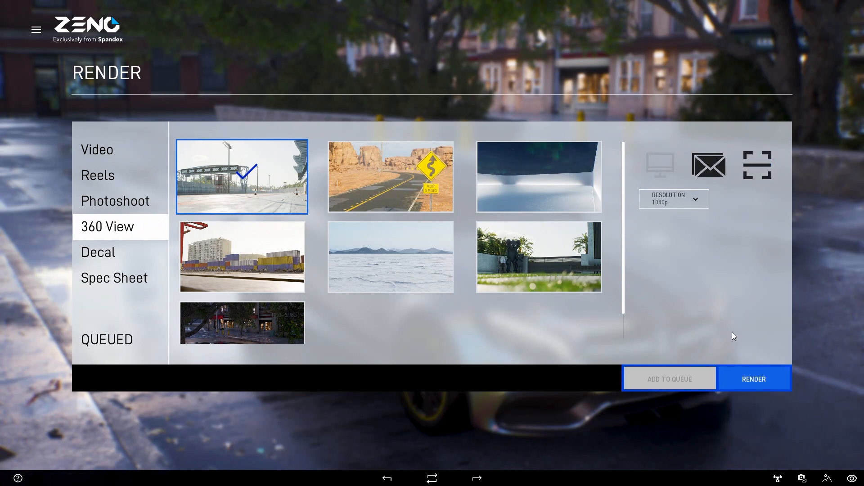
{"action": "left_click", "coordinate": [749, 378]}
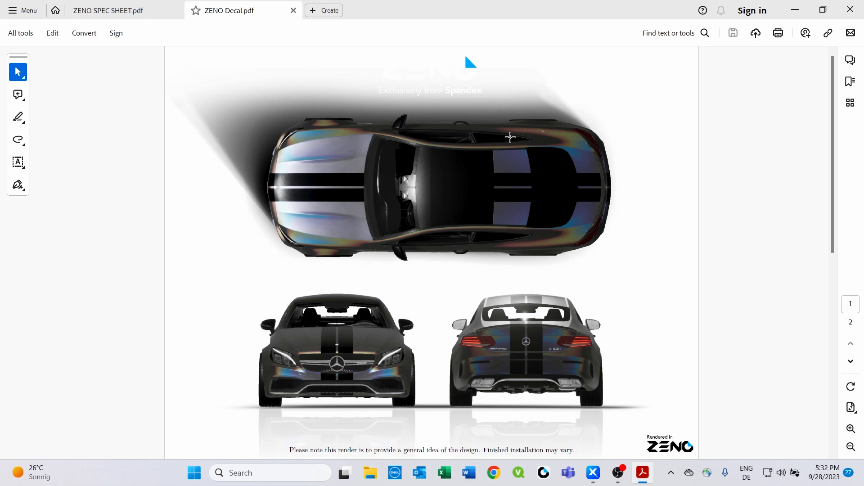
Step: Review both pages of ZENO Decal.pdf, return to ZENO and choose the racetrack paddock scene for the spec sheet render
{"action": "scroll", "coordinate": [510, 137], "scroll_direction": "down", "scroll_amount": 3}
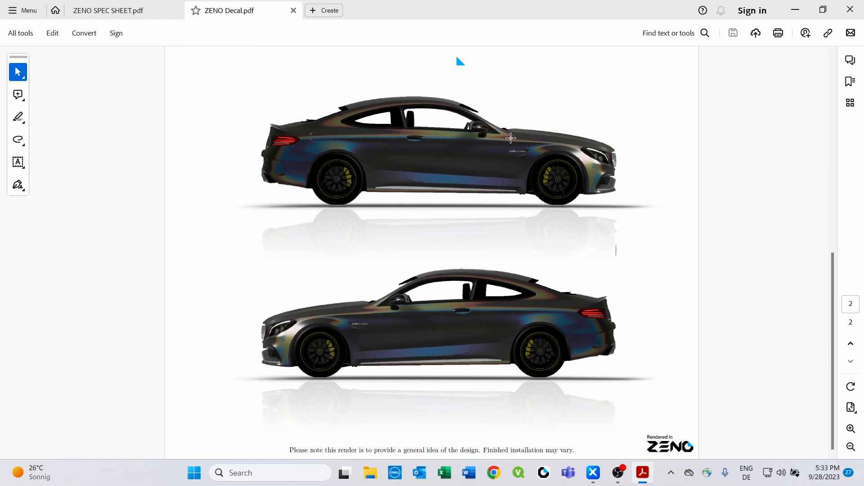
{"action": "scroll", "coordinate": [511, 137], "scroll_direction": "up", "scroll_amount": 3}
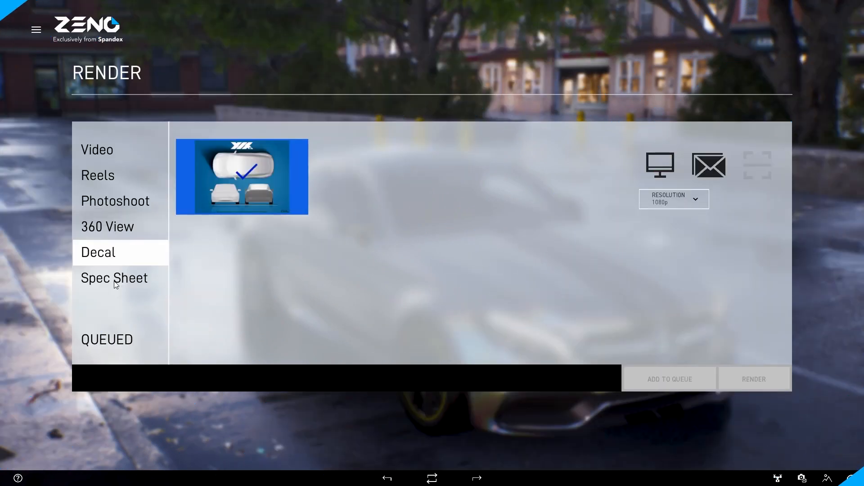
{"action": "left_click", "coordinate": [114, 282]}
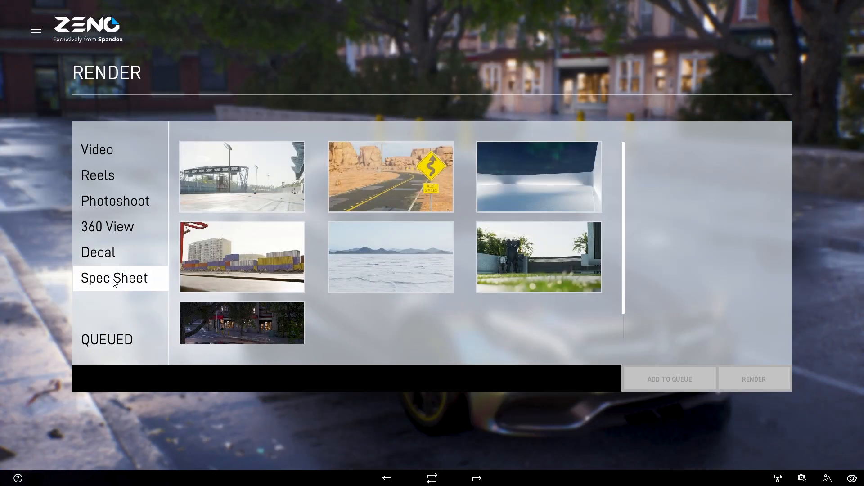
{"action": "left_click", "coordinate": [272, 187]}
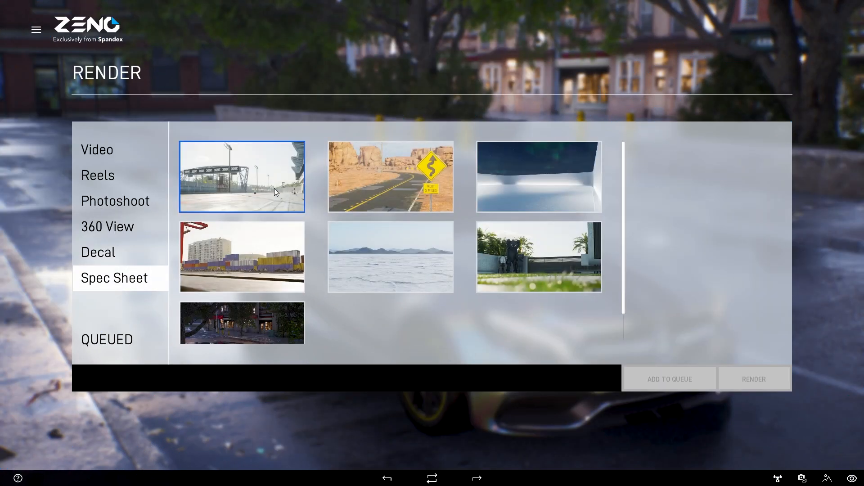